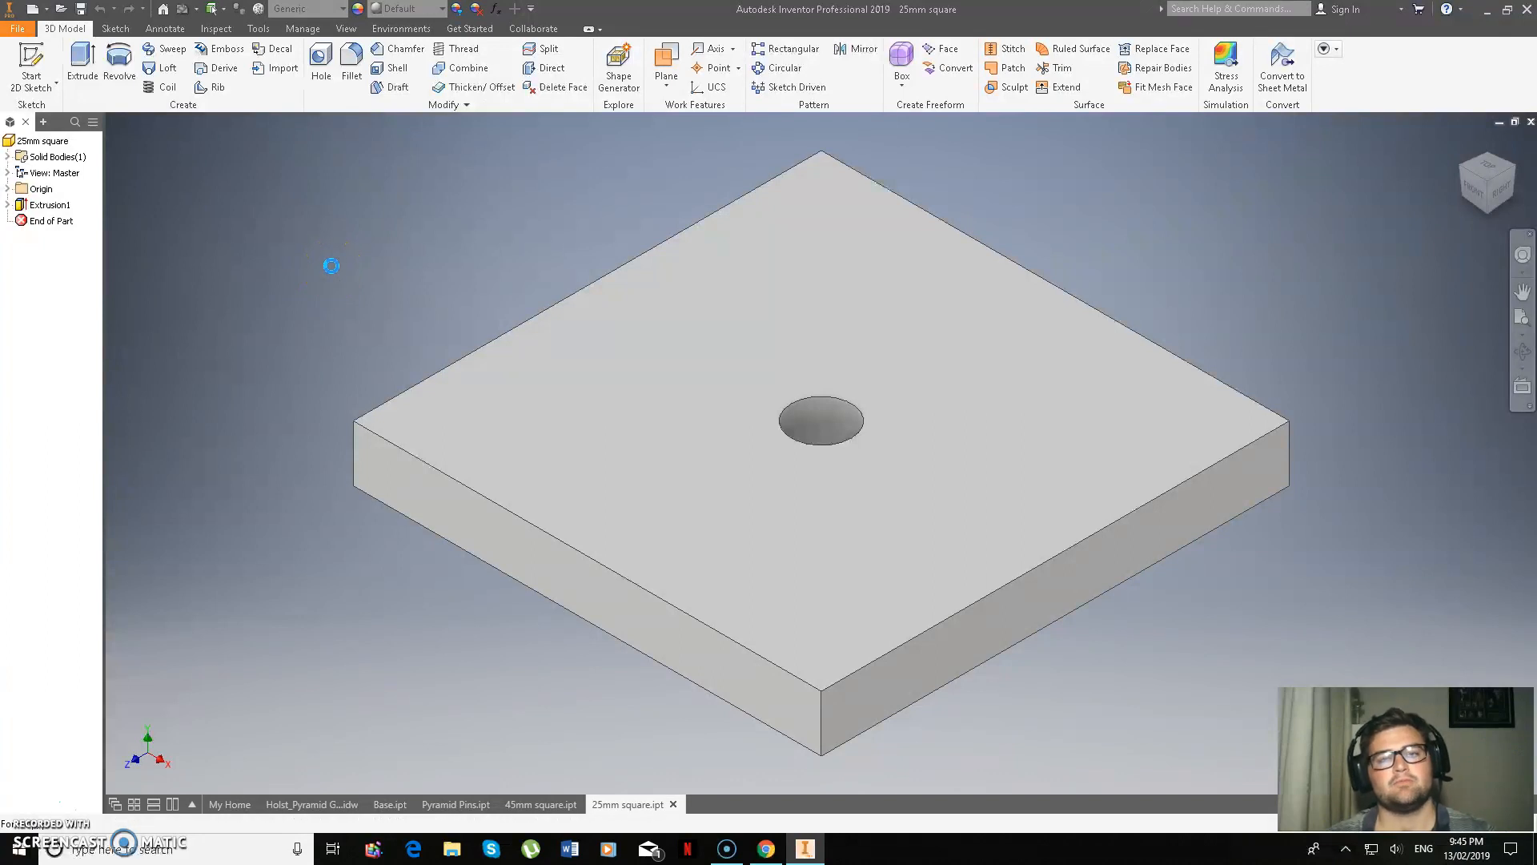
Start a new assembly and browse for a component in Videos > 3D Printing > Pyramid Game Parts on the Backup (F:) drive
click(295, 286)
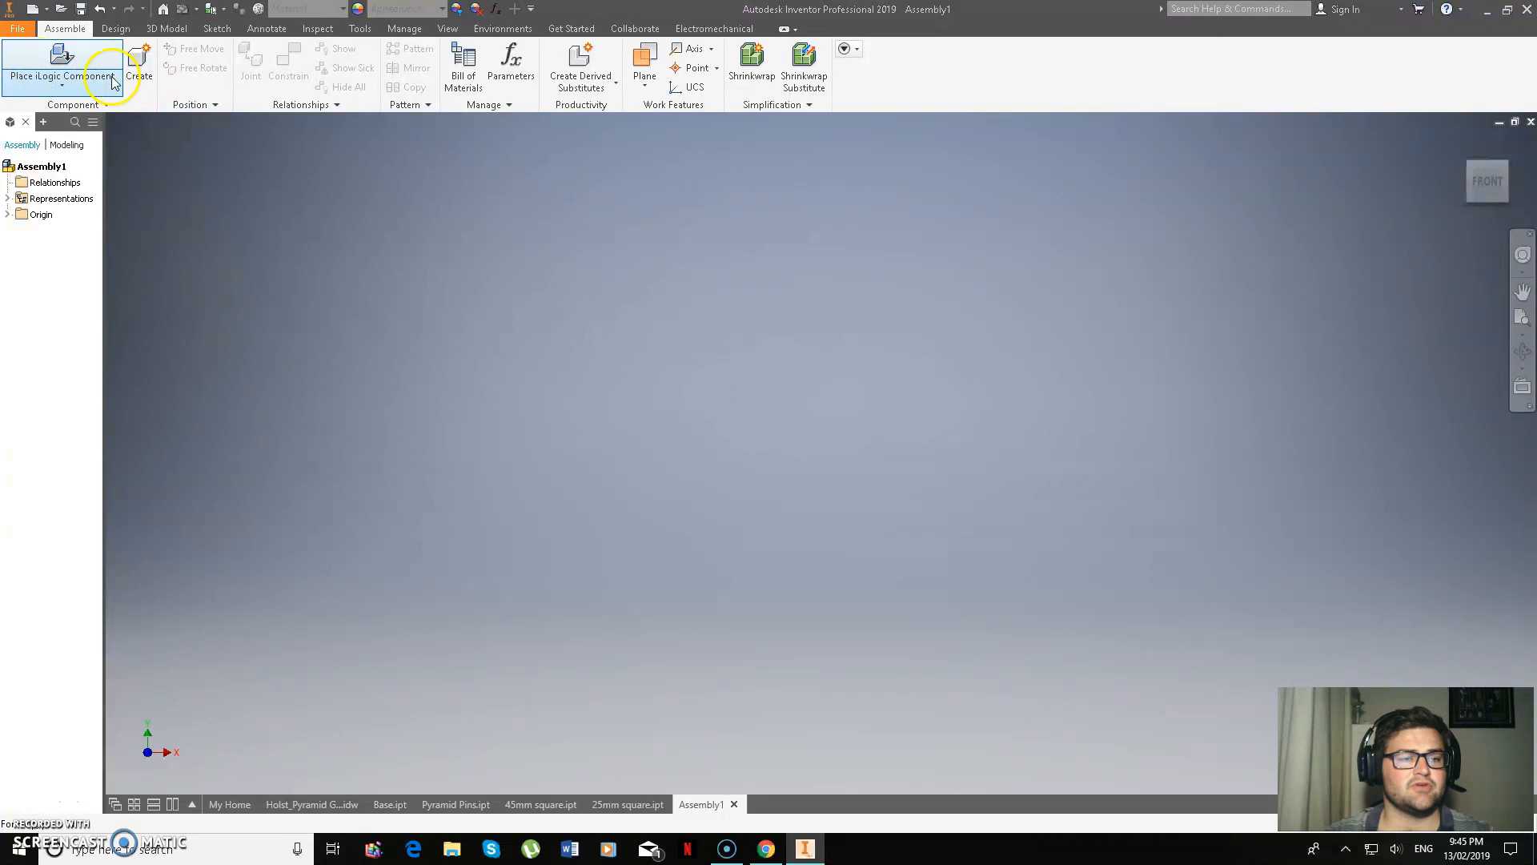
click(68, 95)
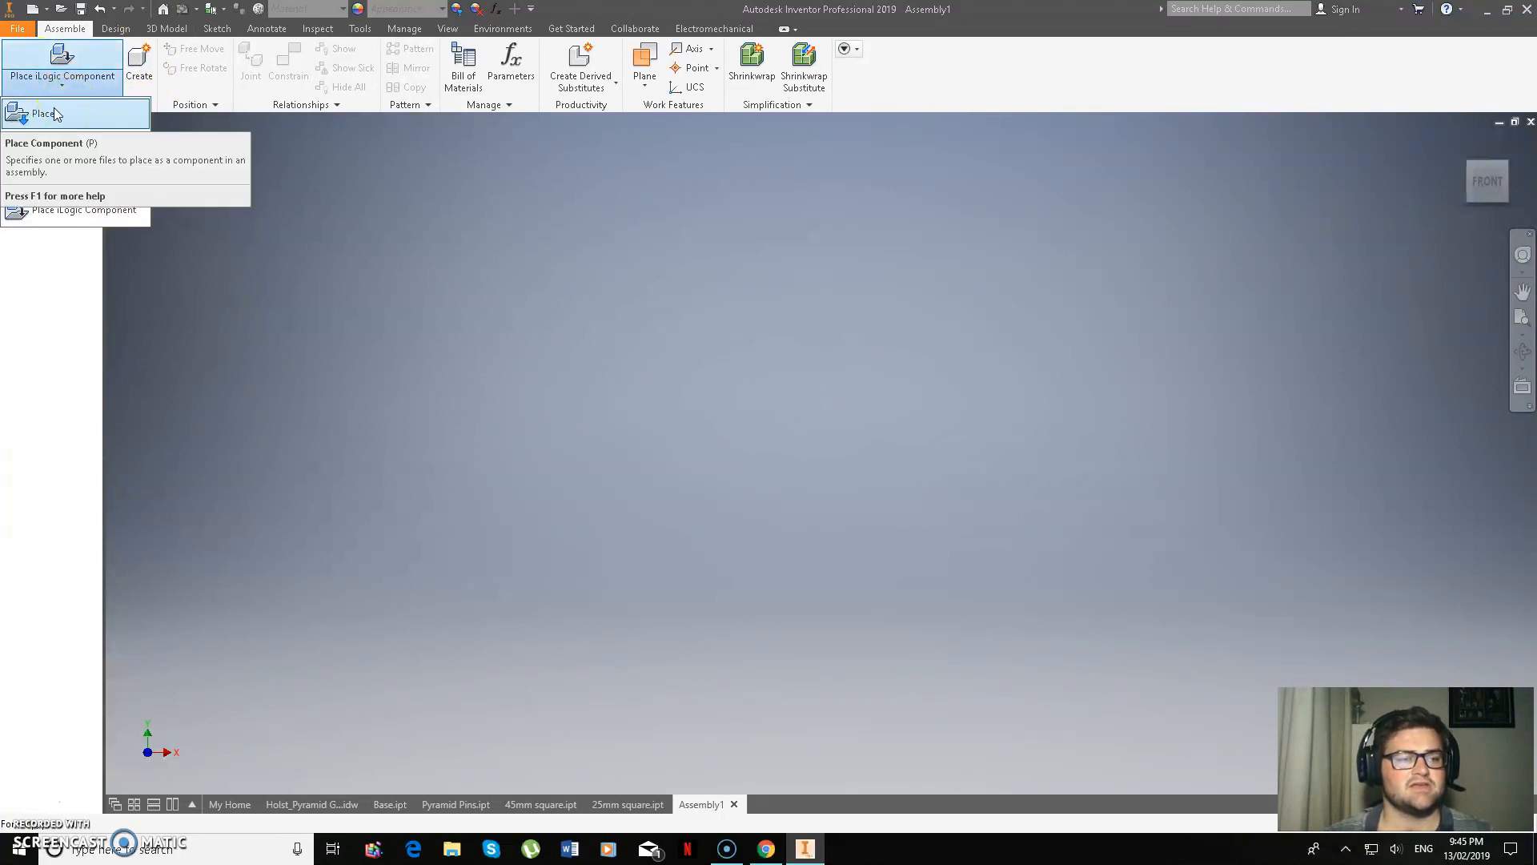
click(87, 114)
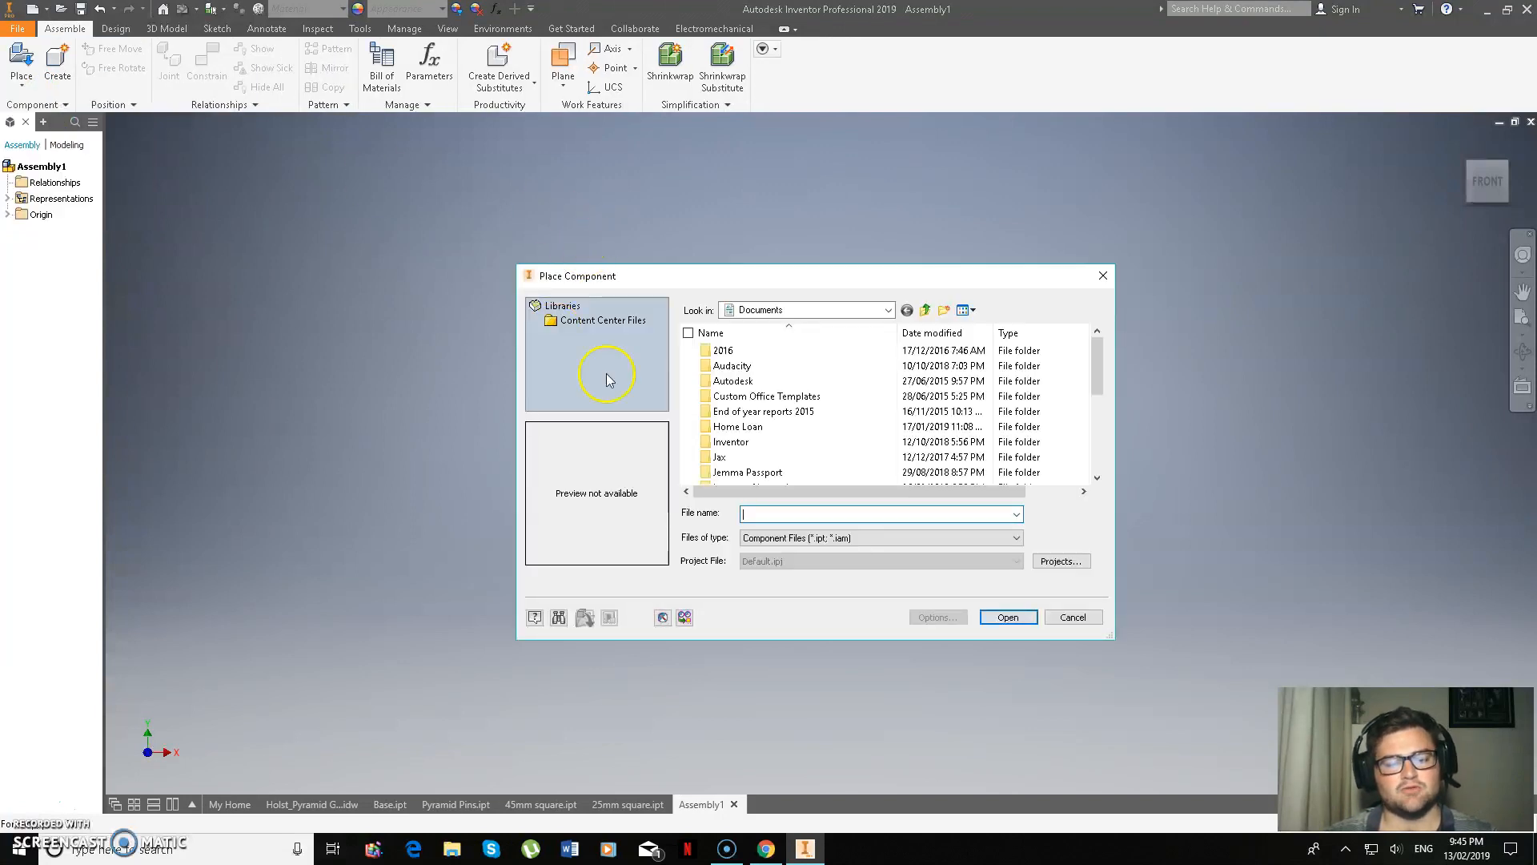
click(887, 310)
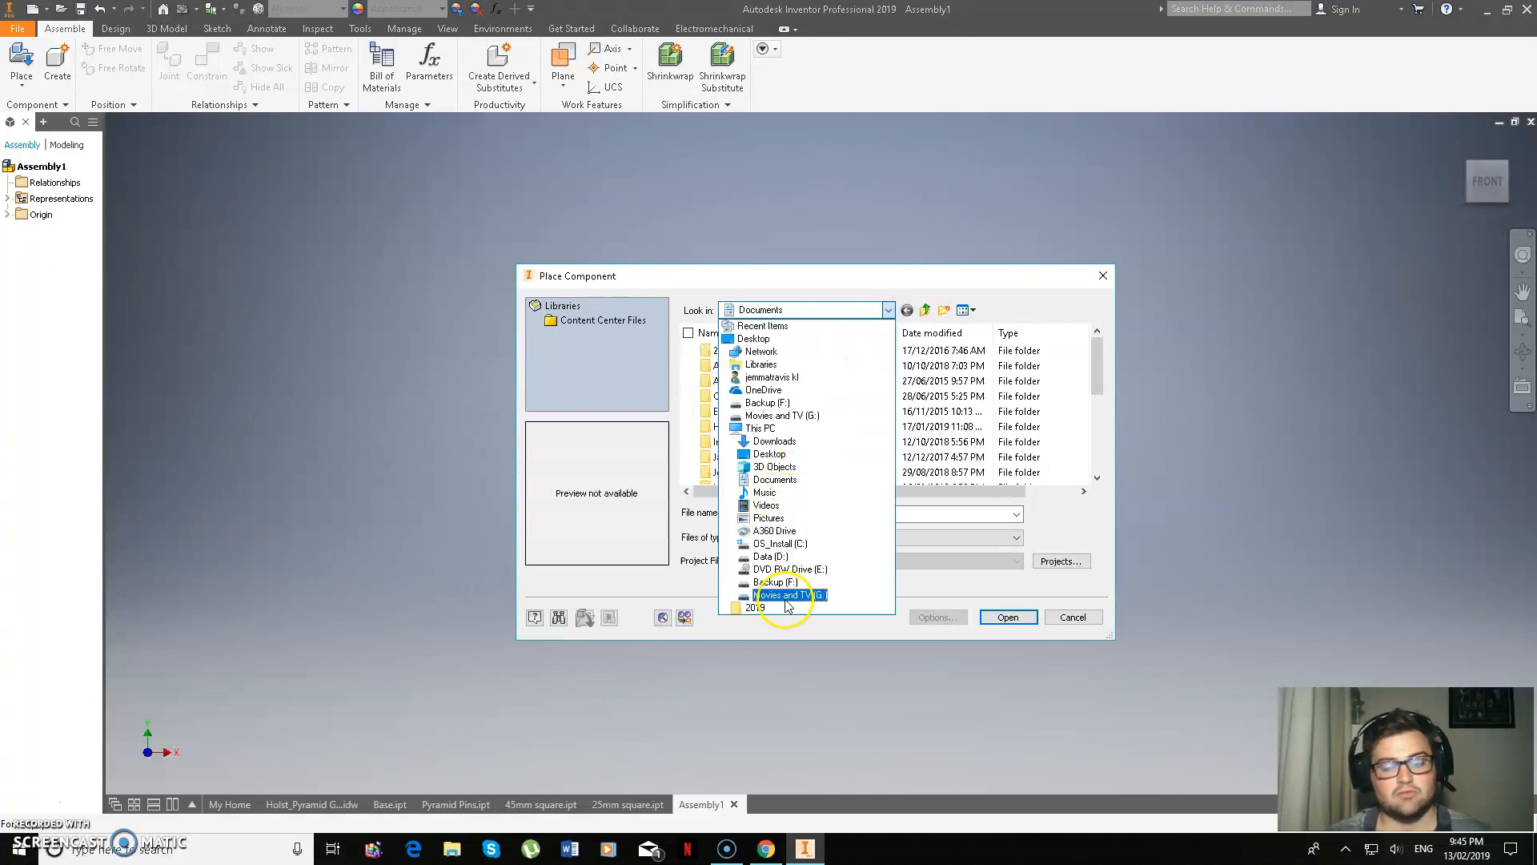
click(784, 593)
drag(1095, 376, 1093, 449)
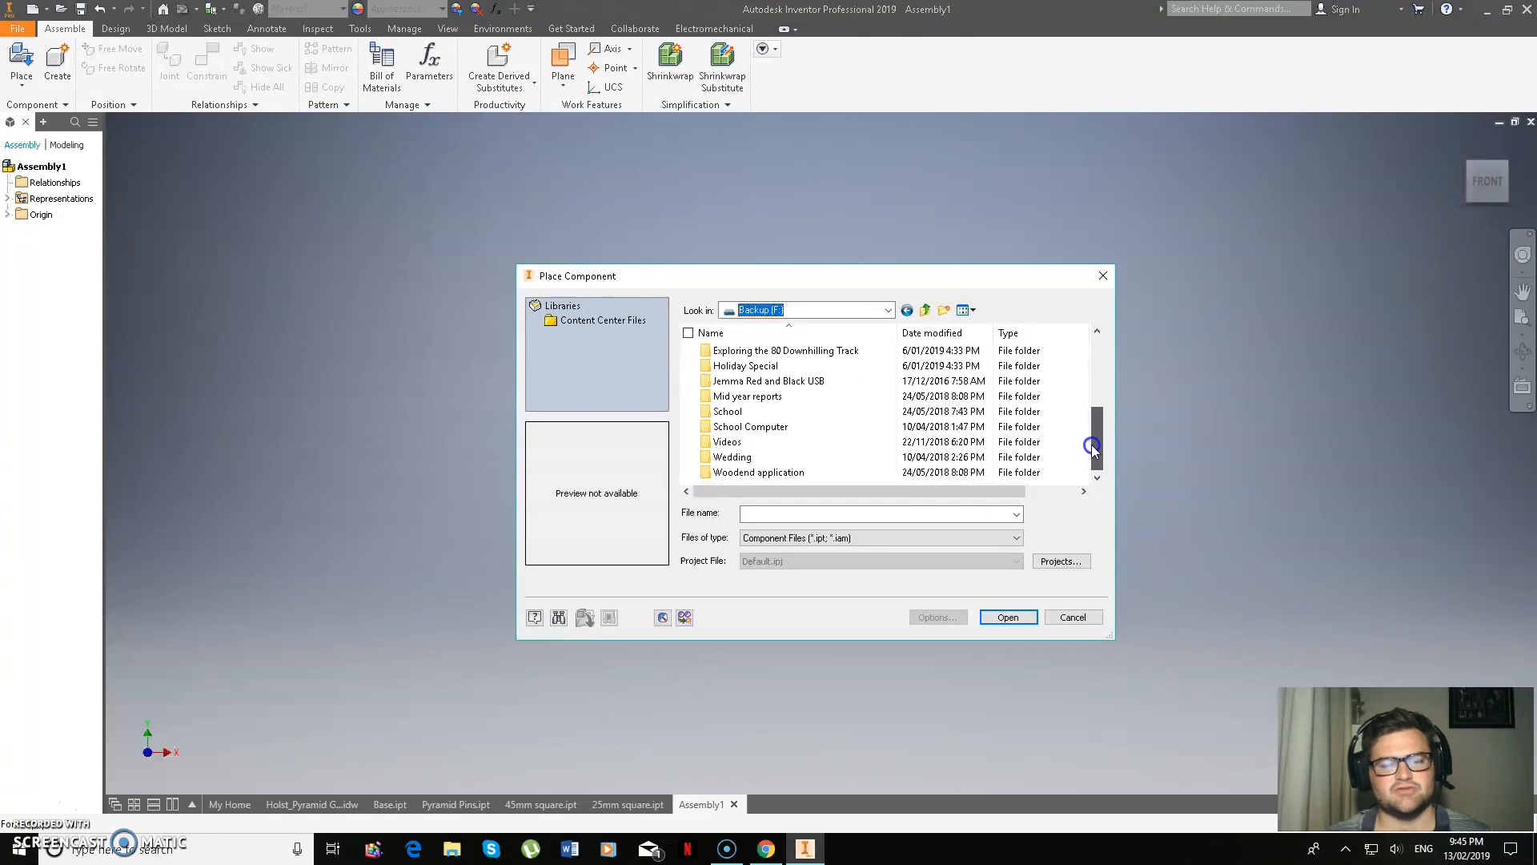
double_click(770, 441)
click(789, 395)
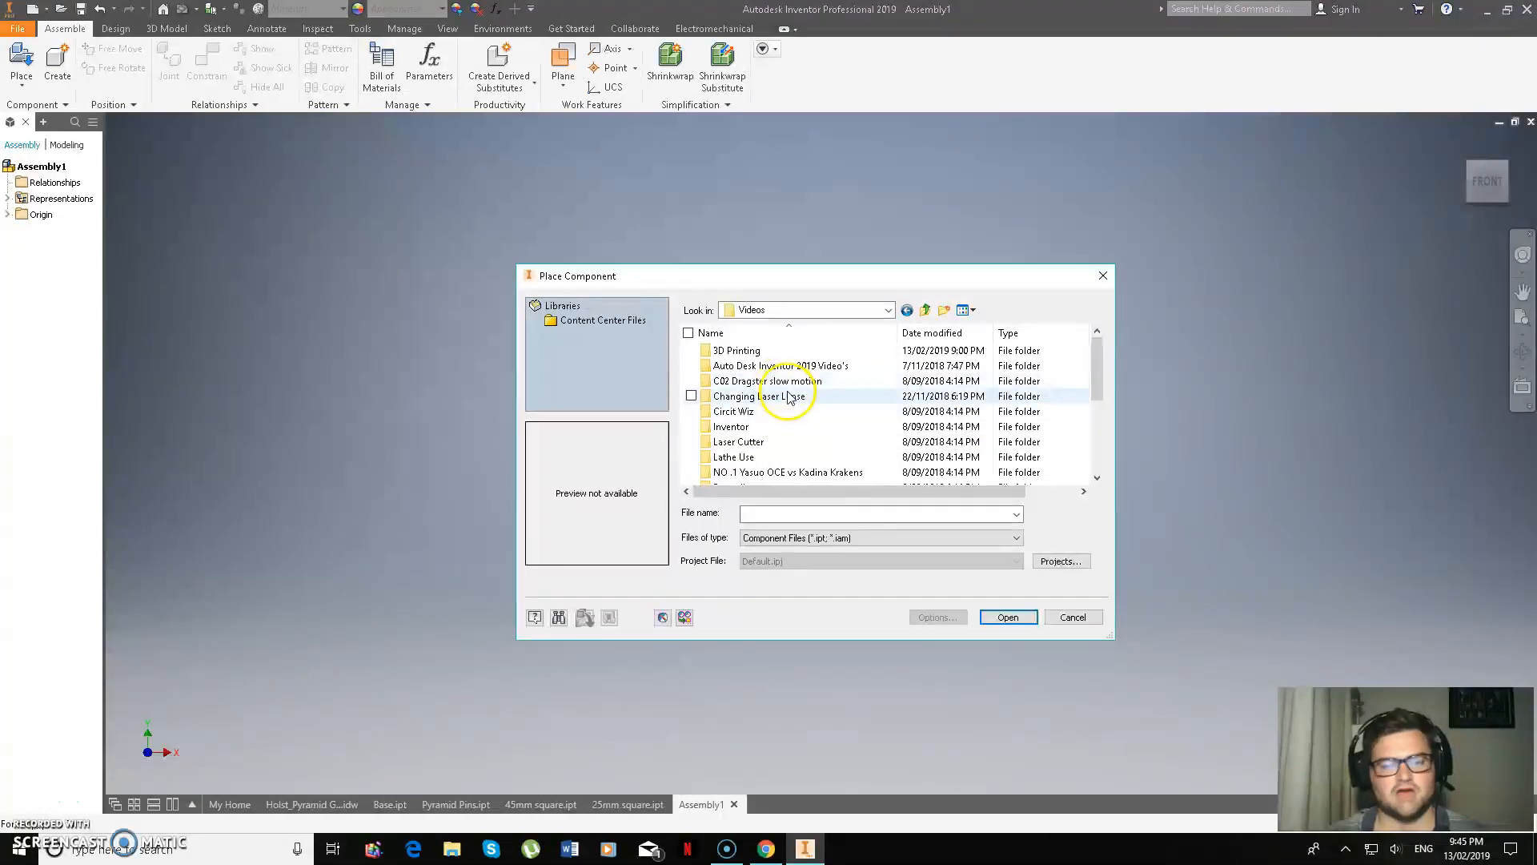
double_click(739, 350)
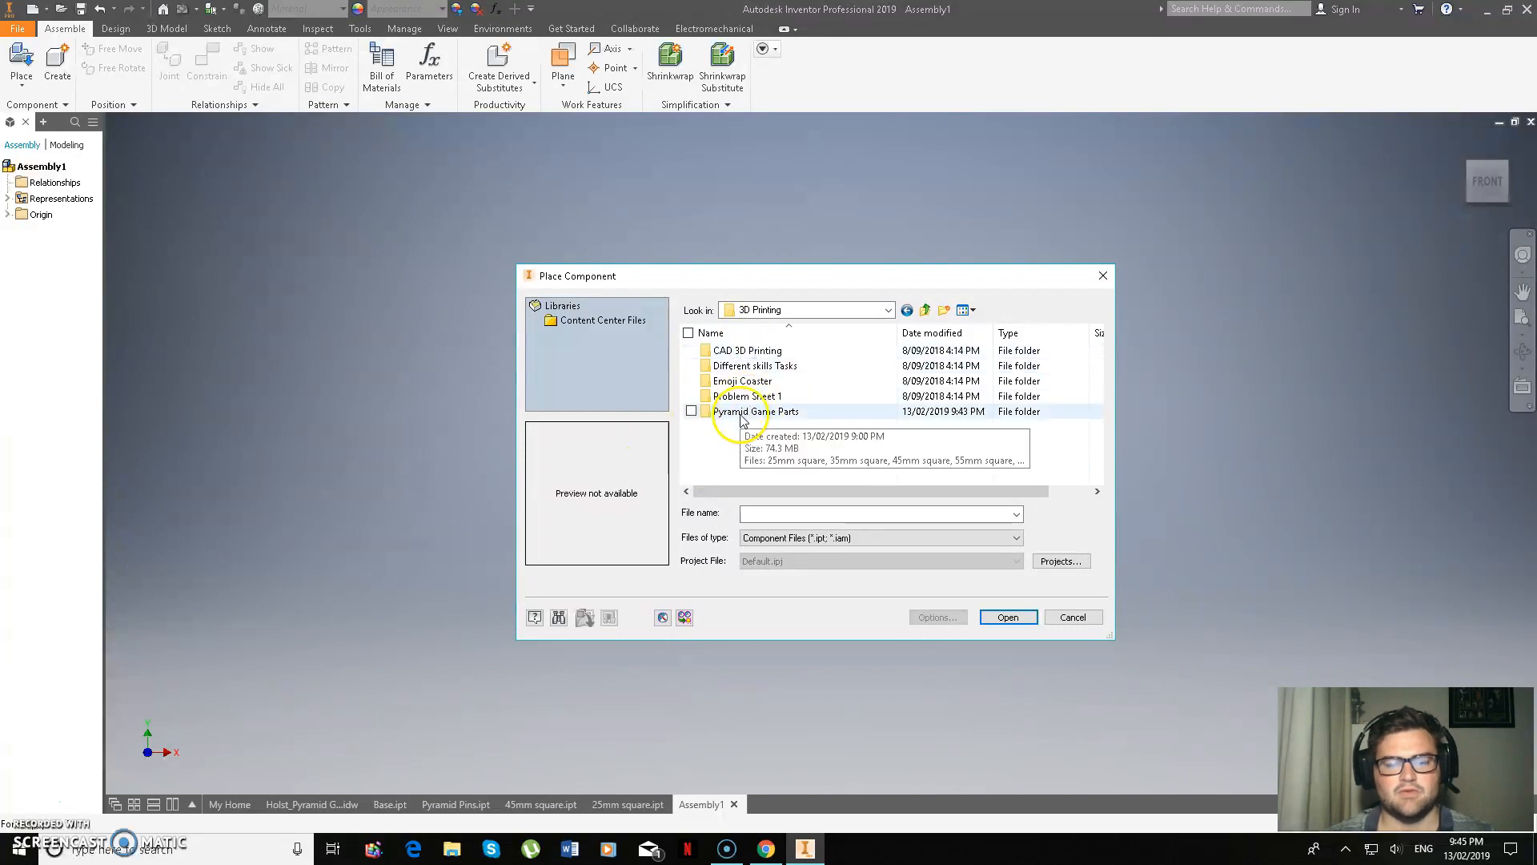
double_click(735, 412)
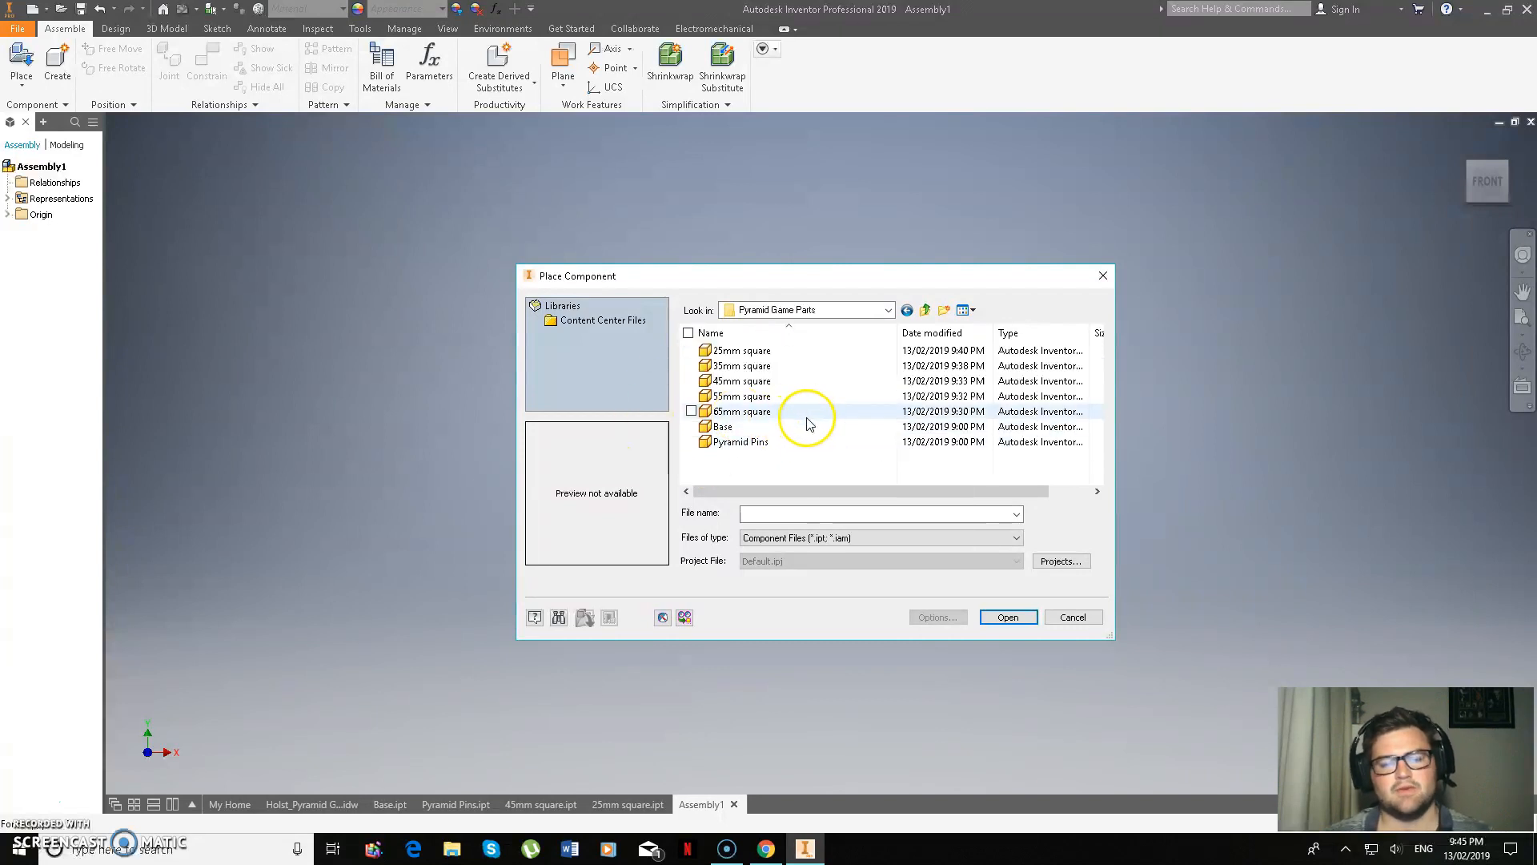
Place a single instance of the Base part in the assembly
click(755, 429)
click(1008, 618)
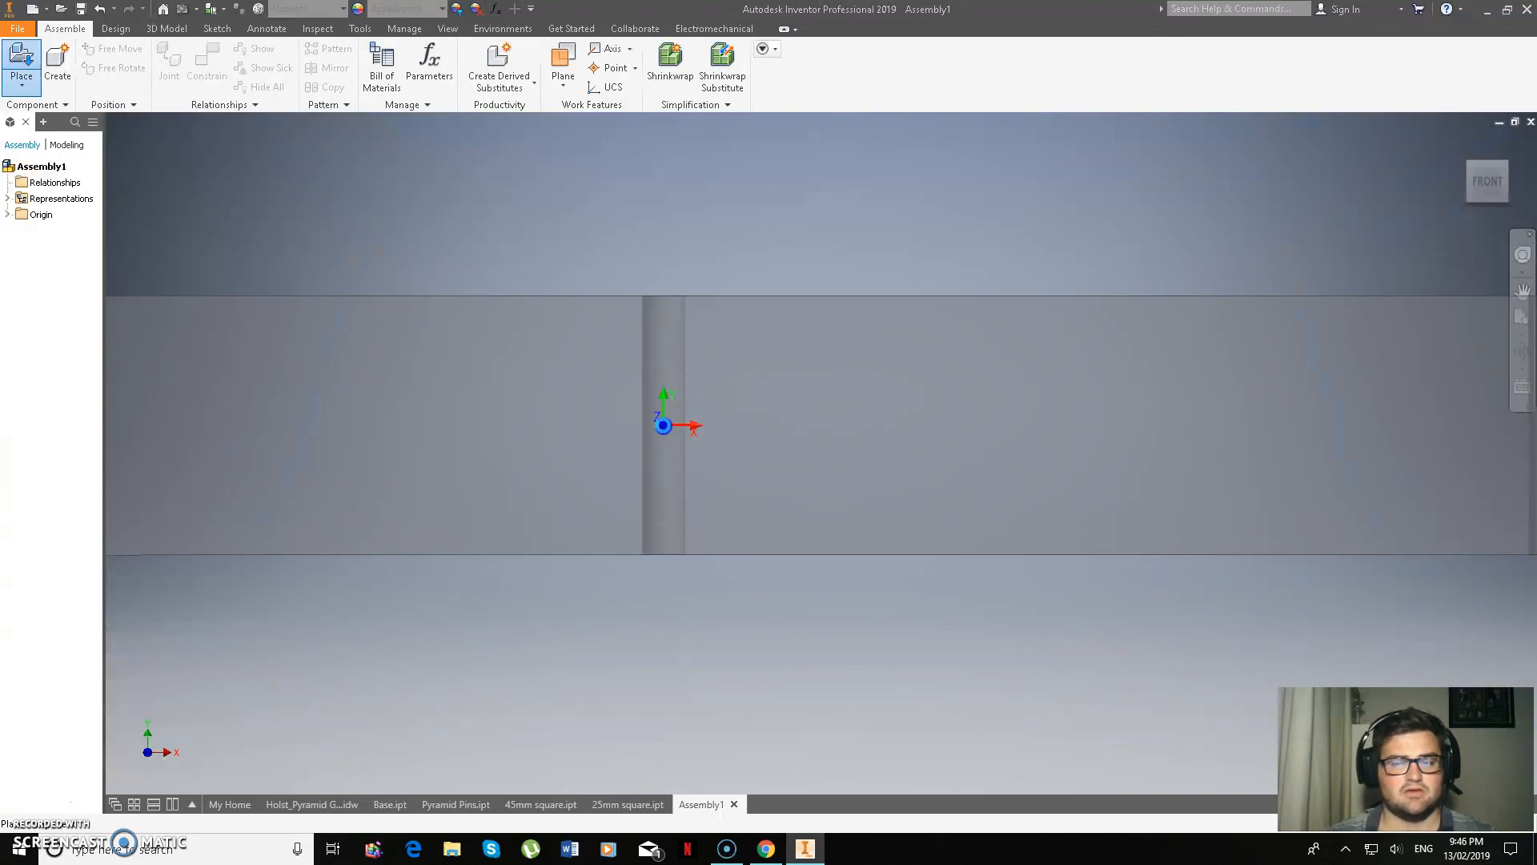
click(671, 432)
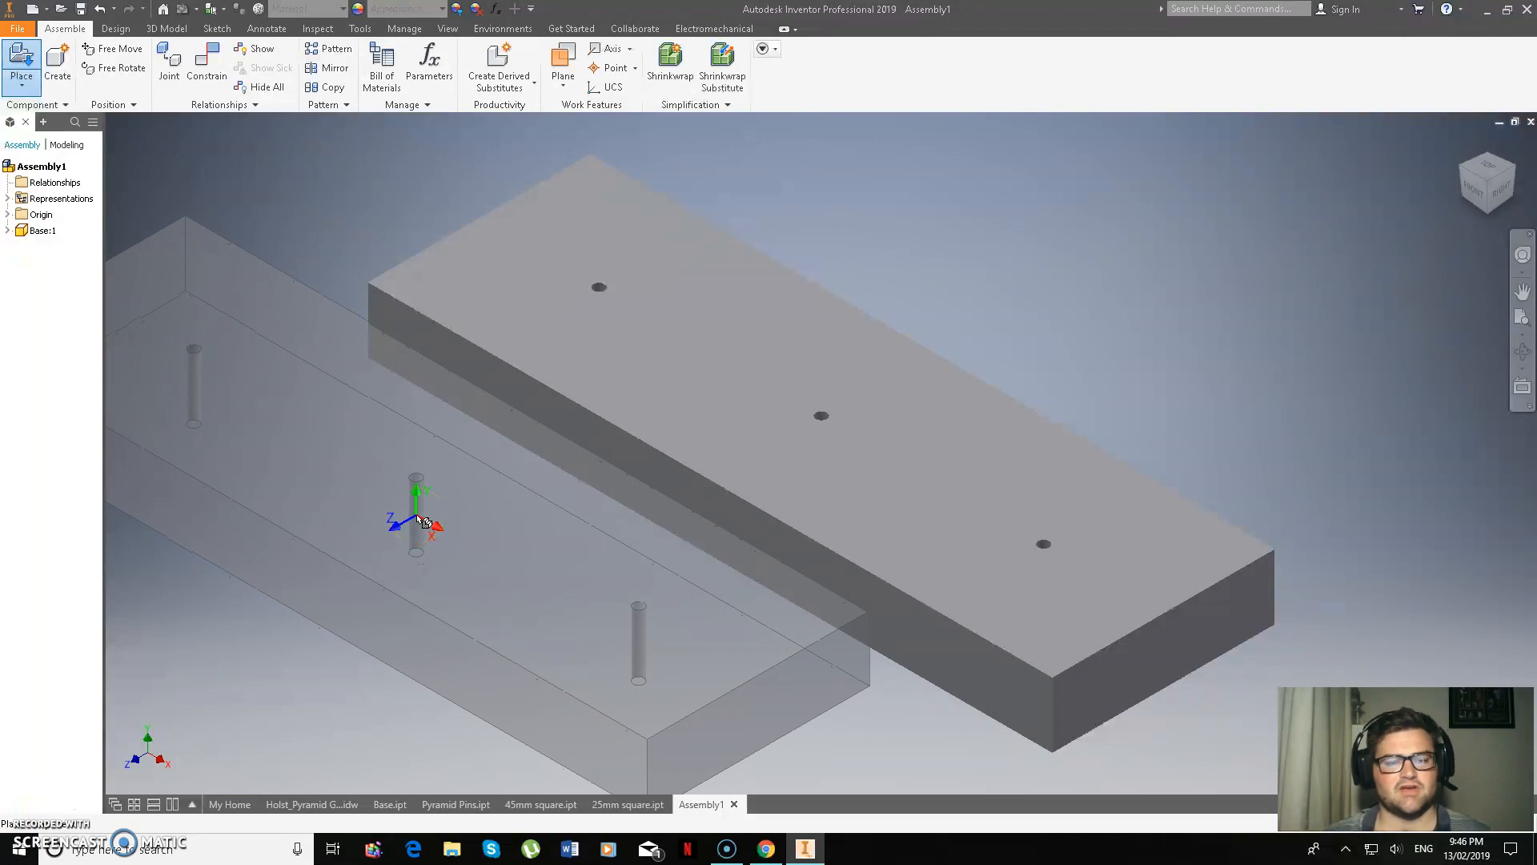
right_click(416, 513)
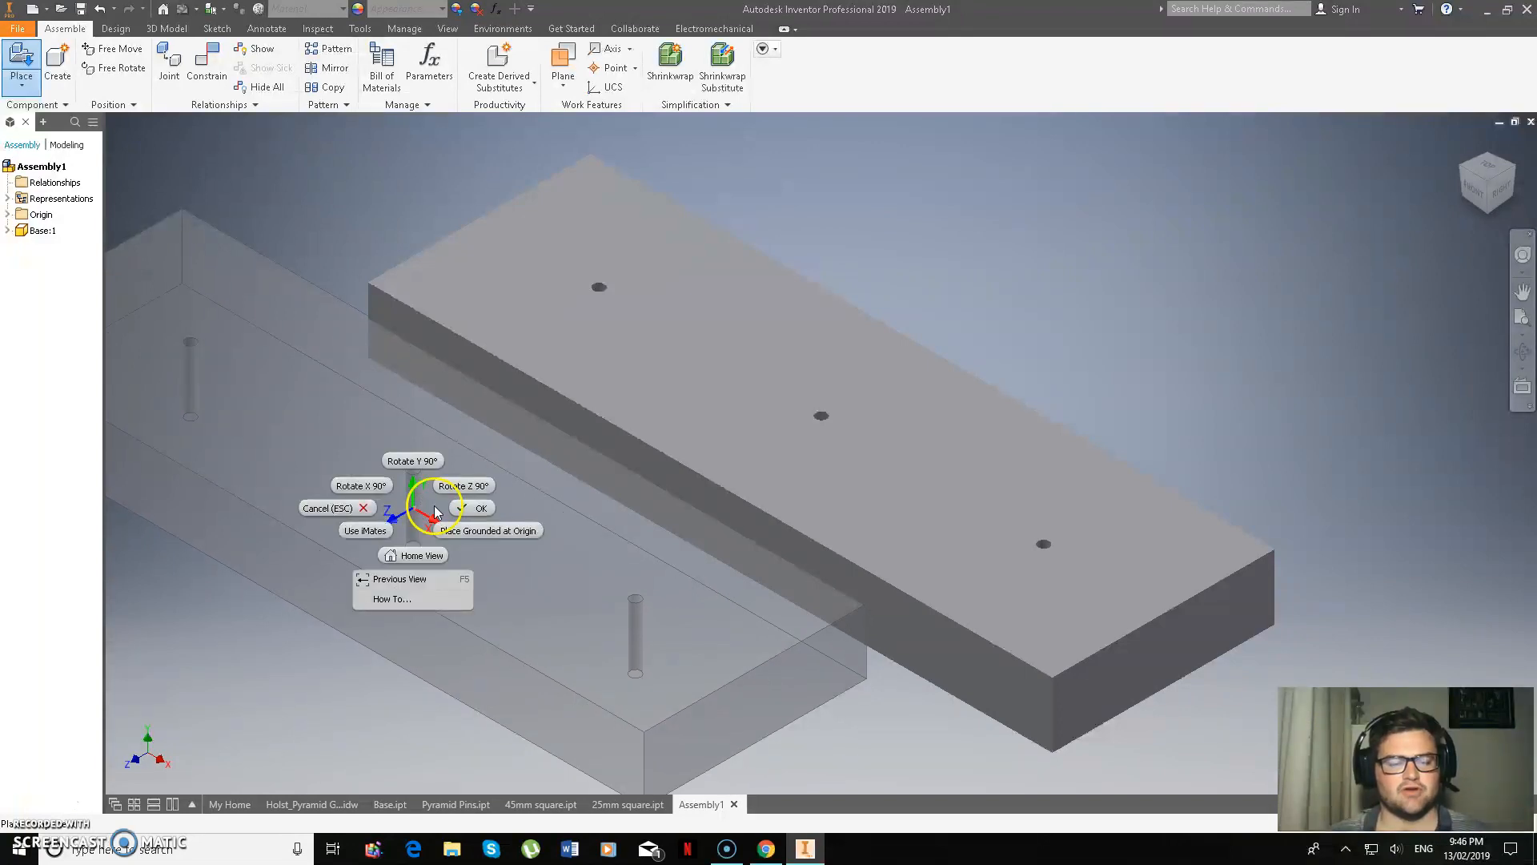
click(477, 509)
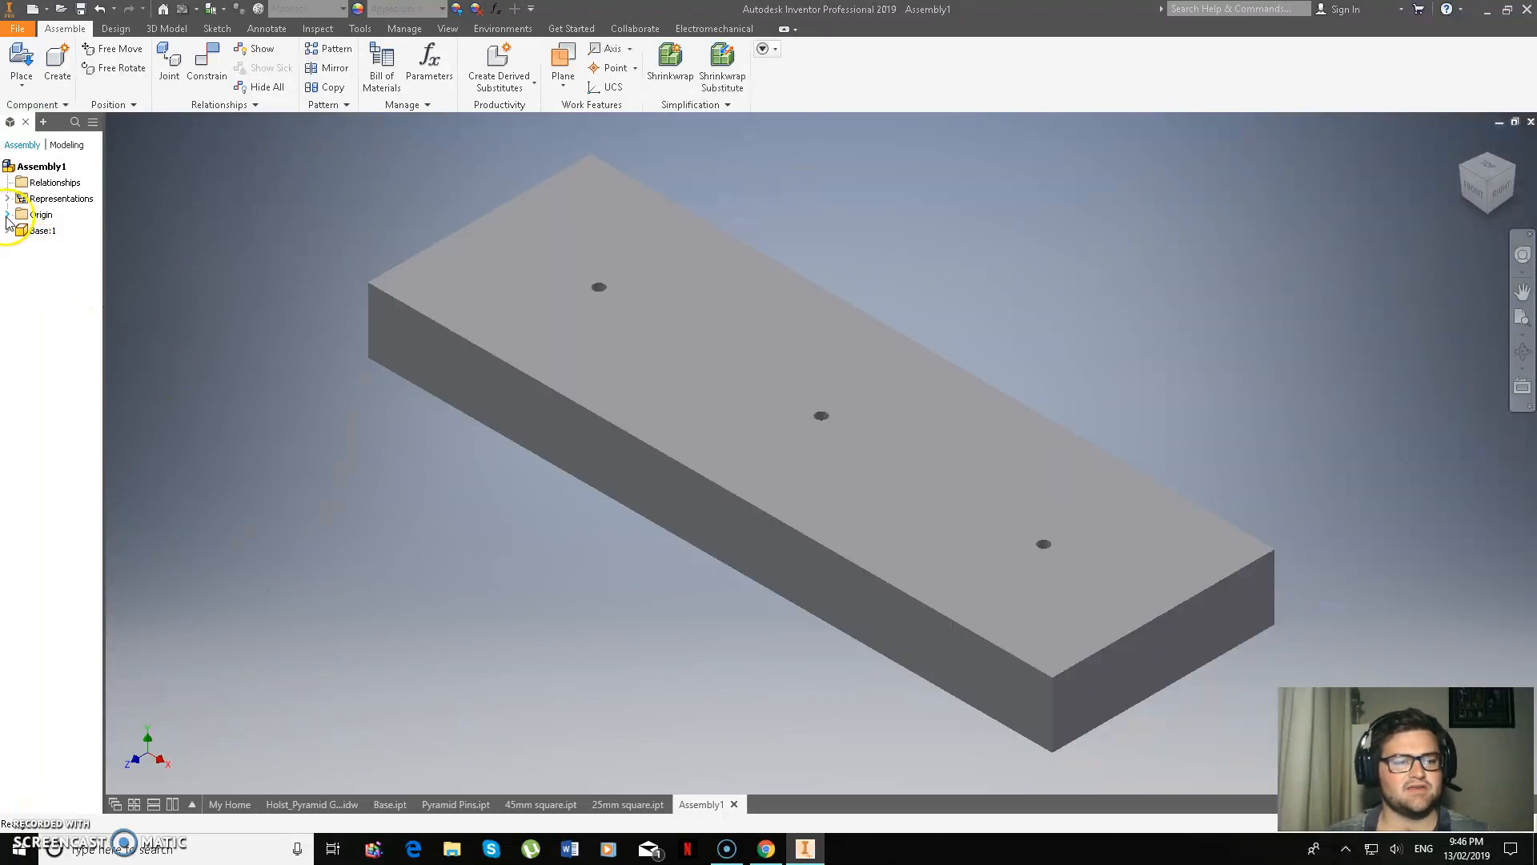
Mate the bottom face of the Base to the assembly's XZ Plane with an offset of 0.000 in
click(8, 215)
click(58, 264)
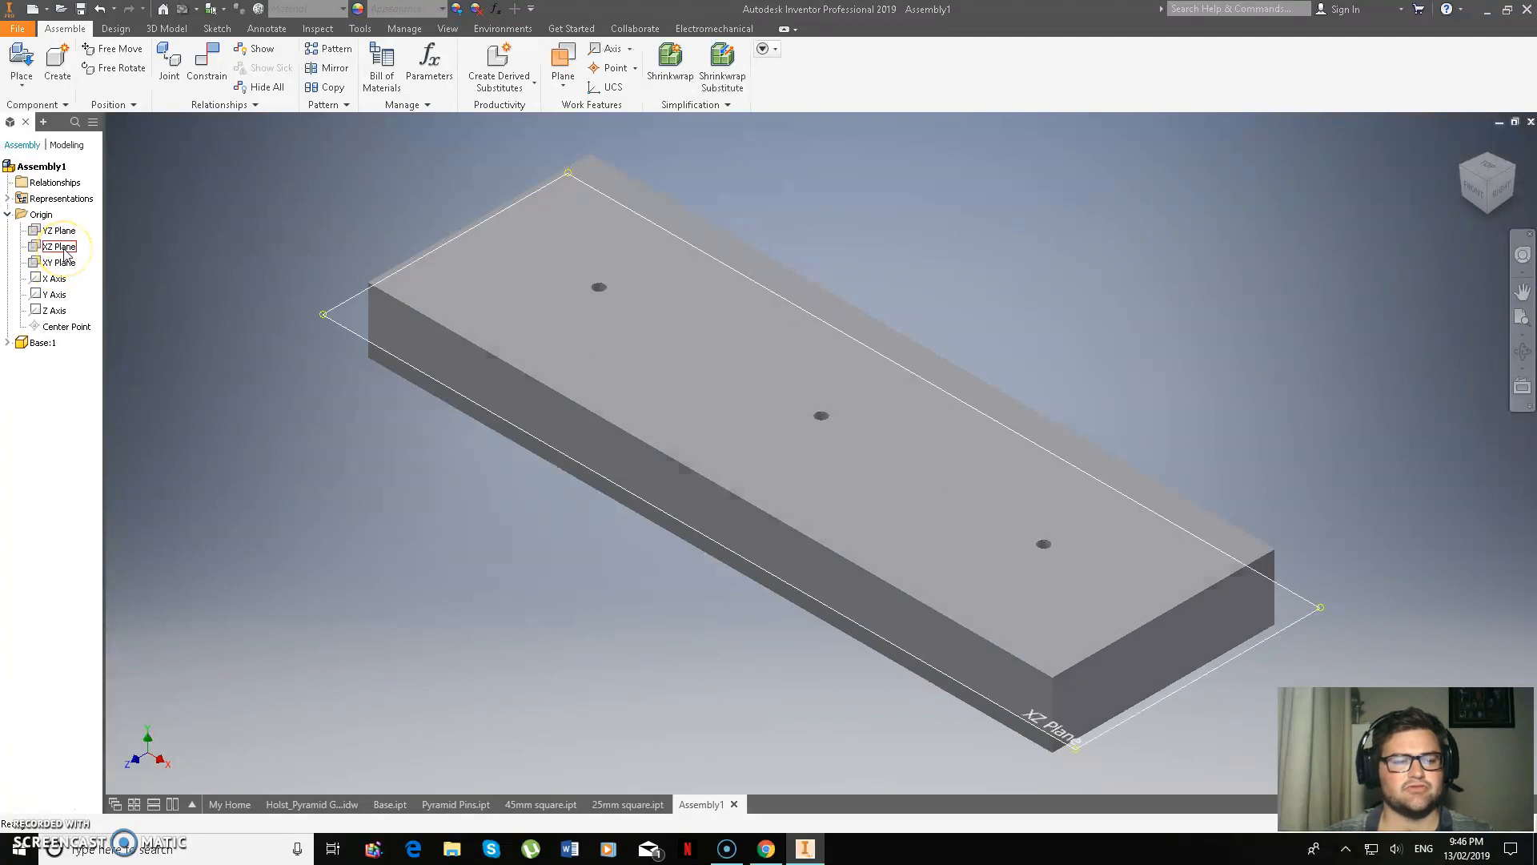
click(65, 249)
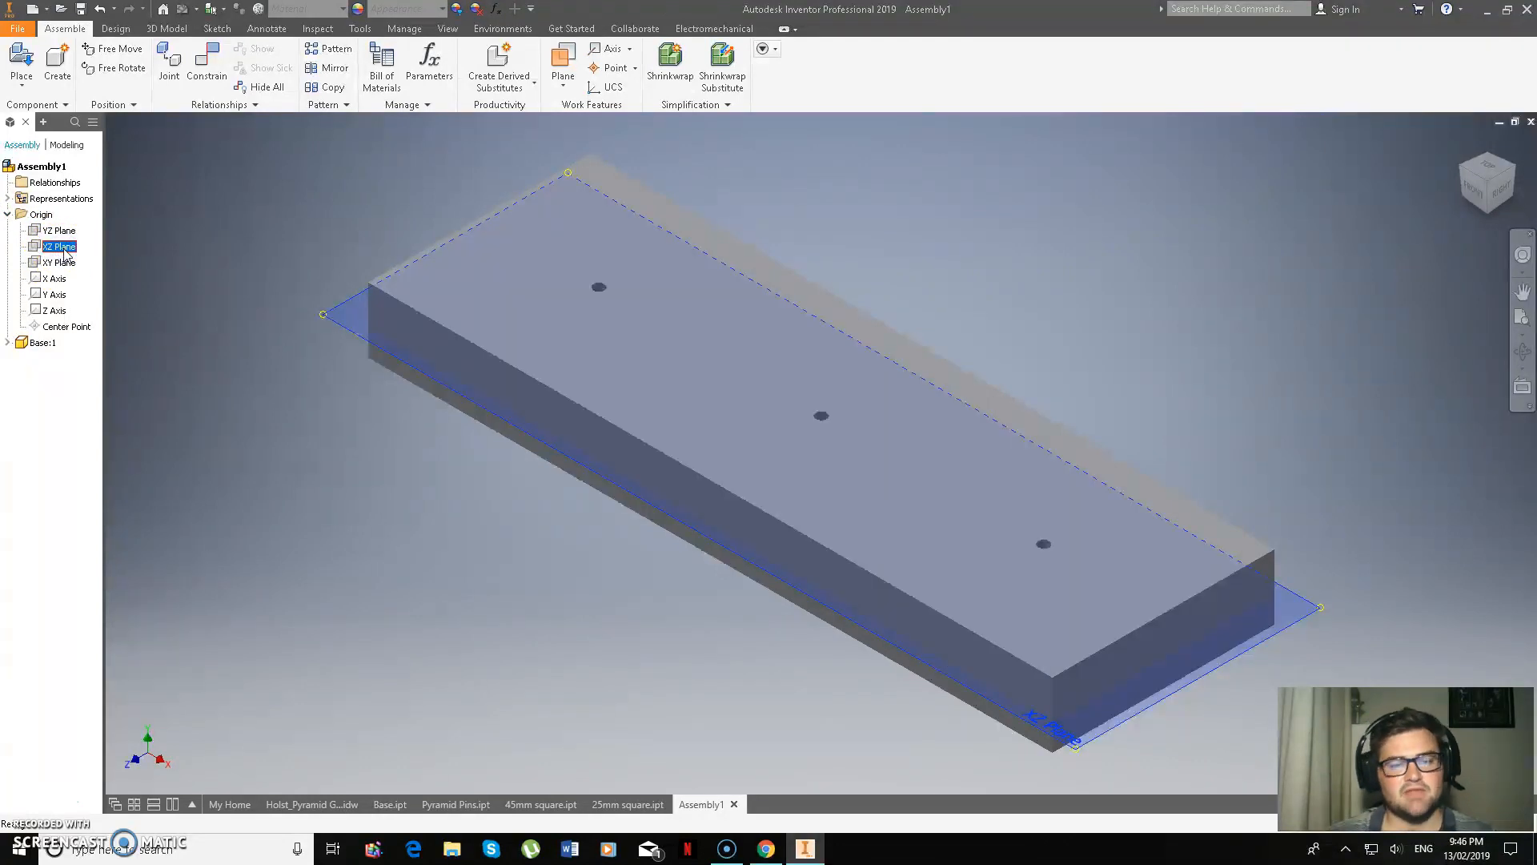
click(196, 70)
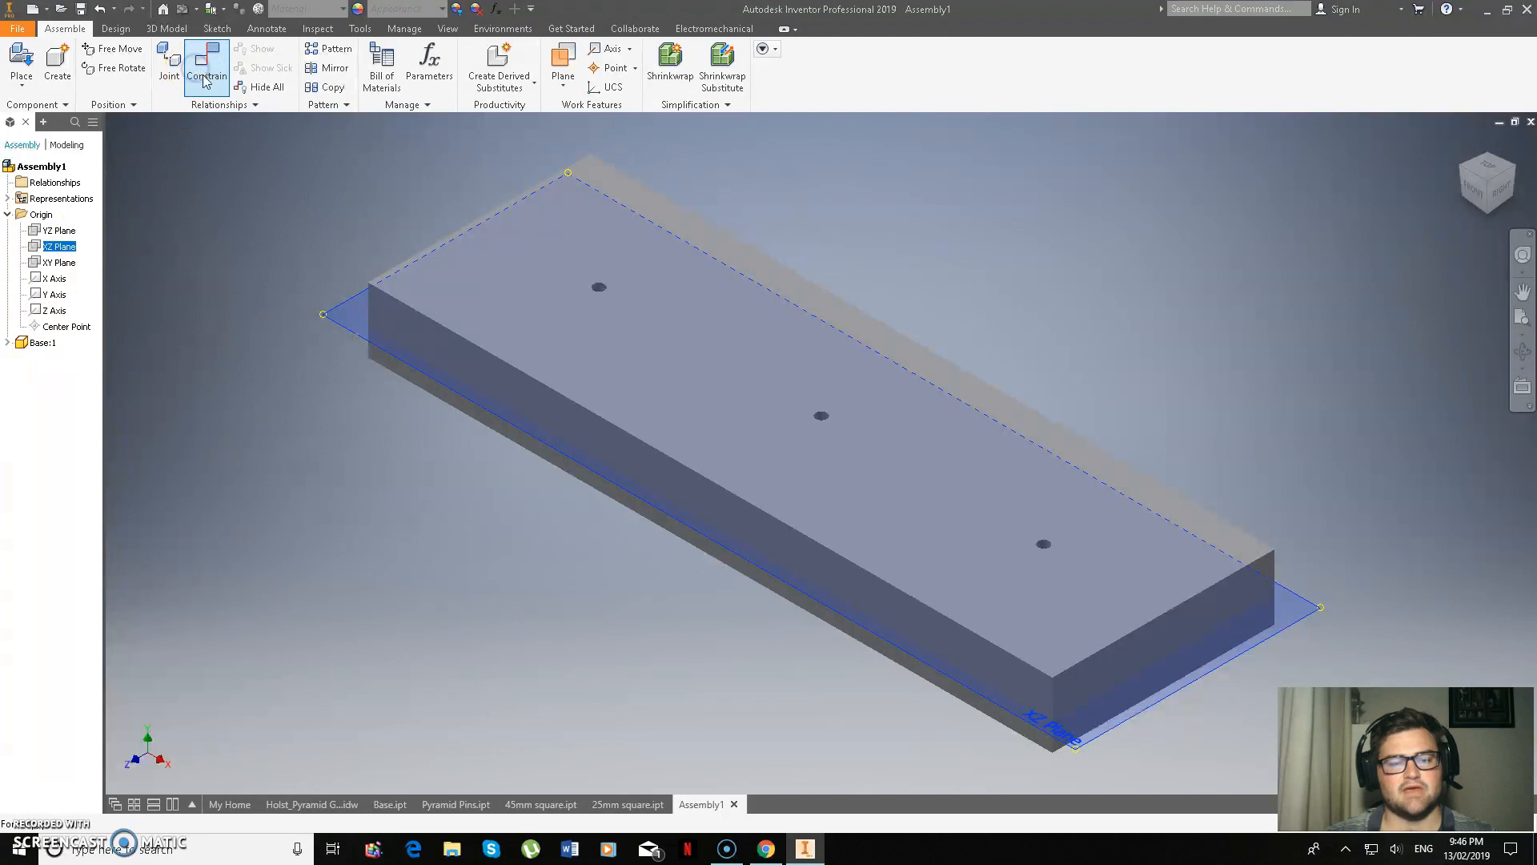
click(520, 313)
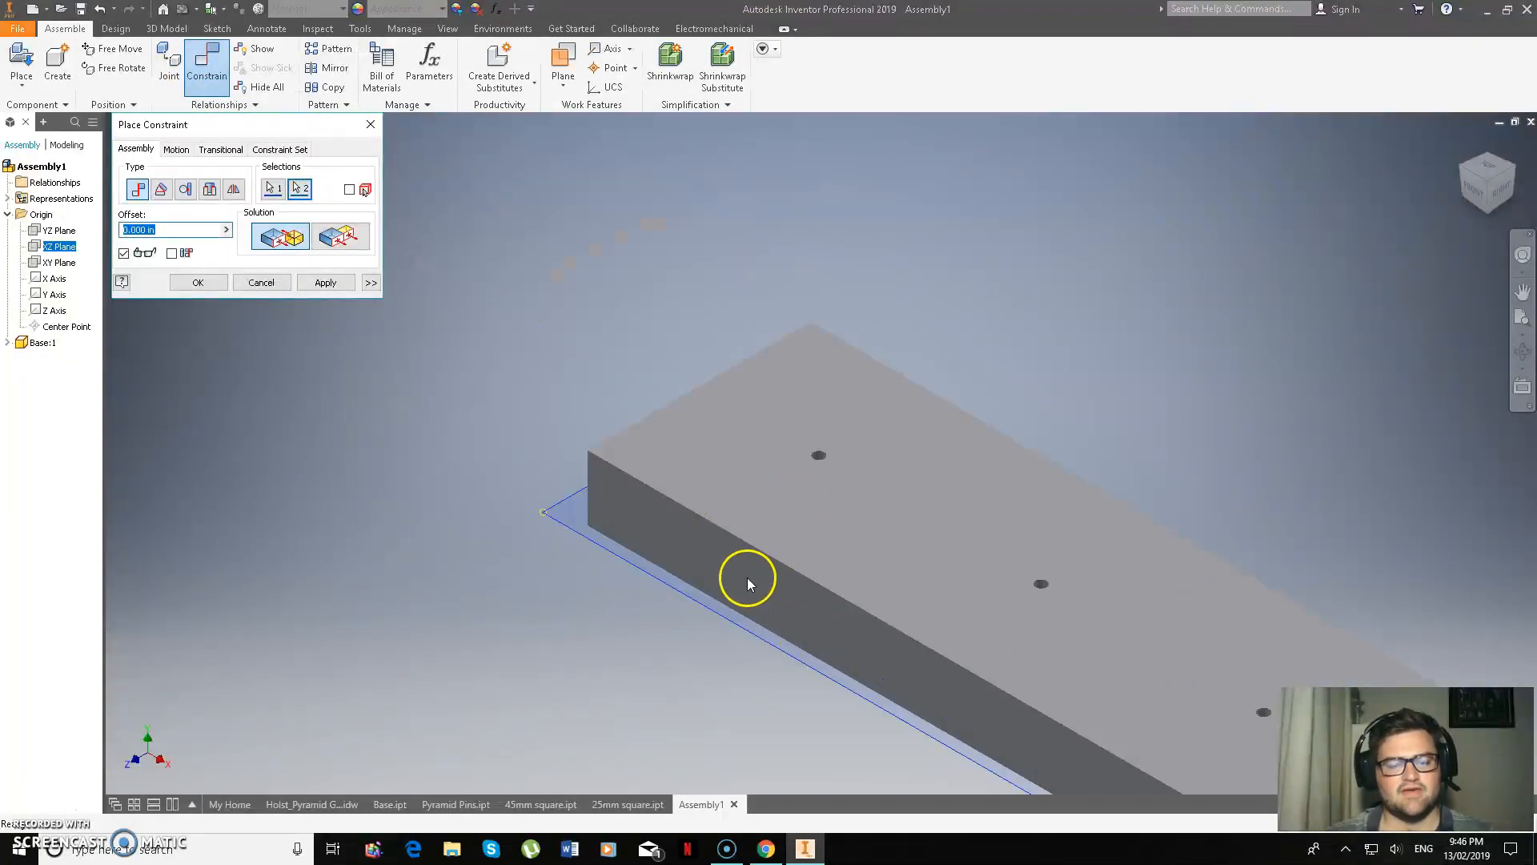
click(325, 282)
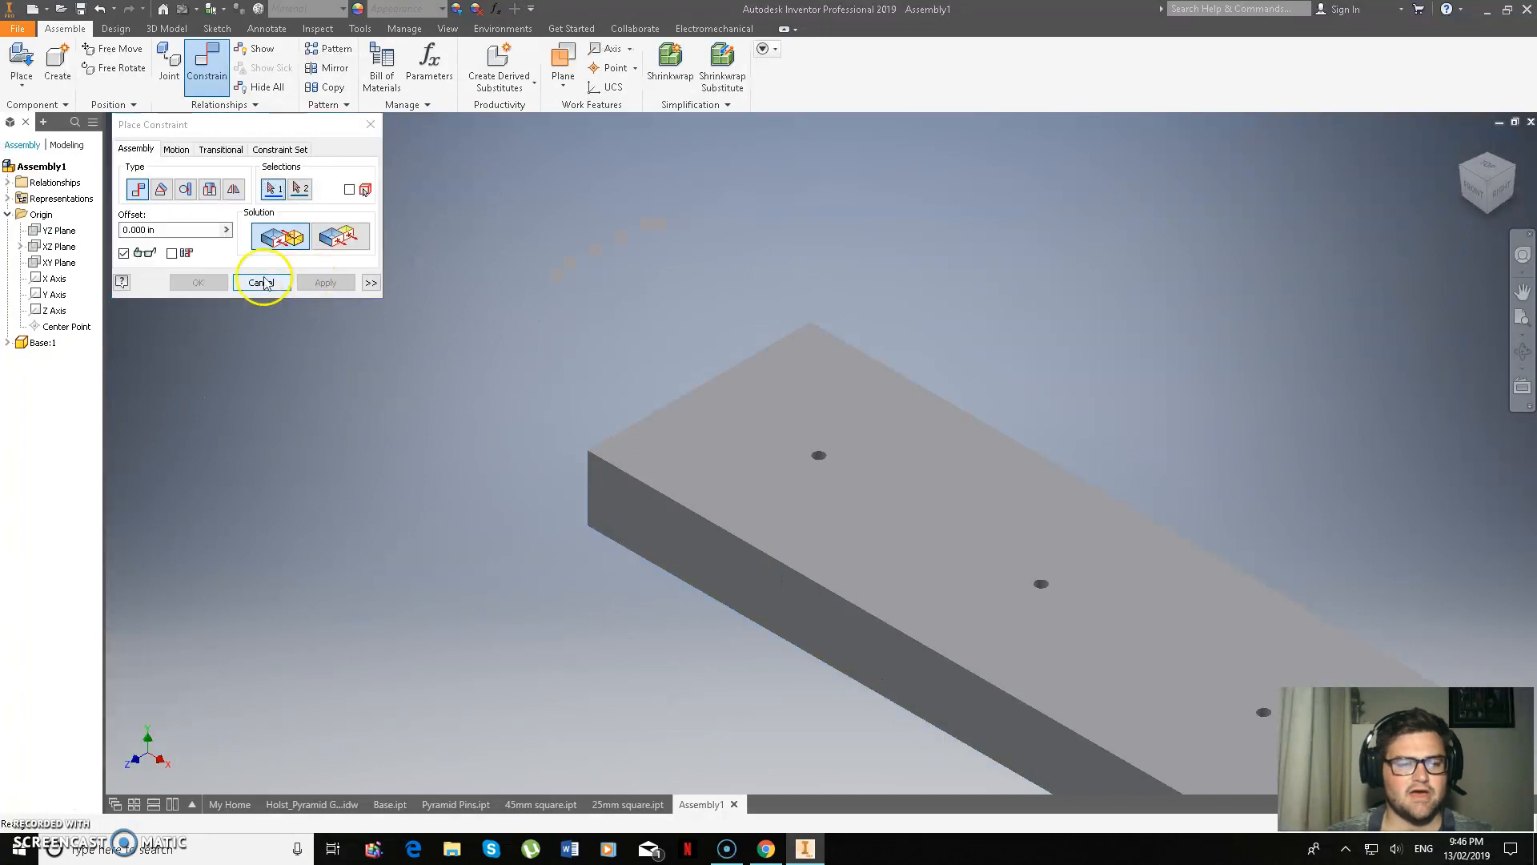
Mate the short end face of the Base to the assembly's YZ Plane with an offset of 0.000 in
click(49, 231)
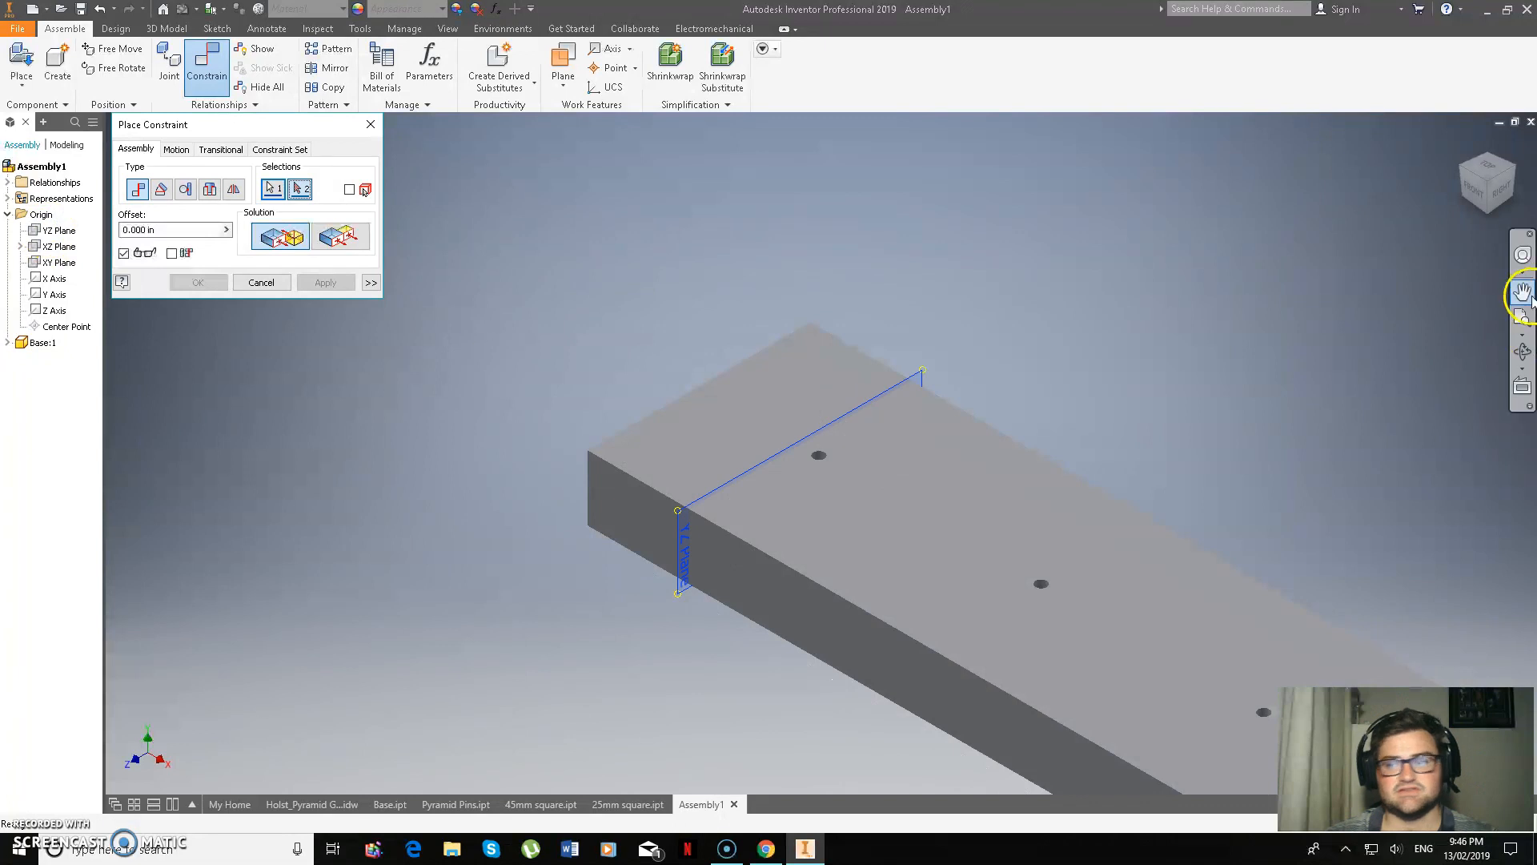
mouse_move(1487, 182)
mouse_down()
mouse_move(1522, 216)
mouse_move(123, 251)
mouse_move(335, 381)
mouse_up()
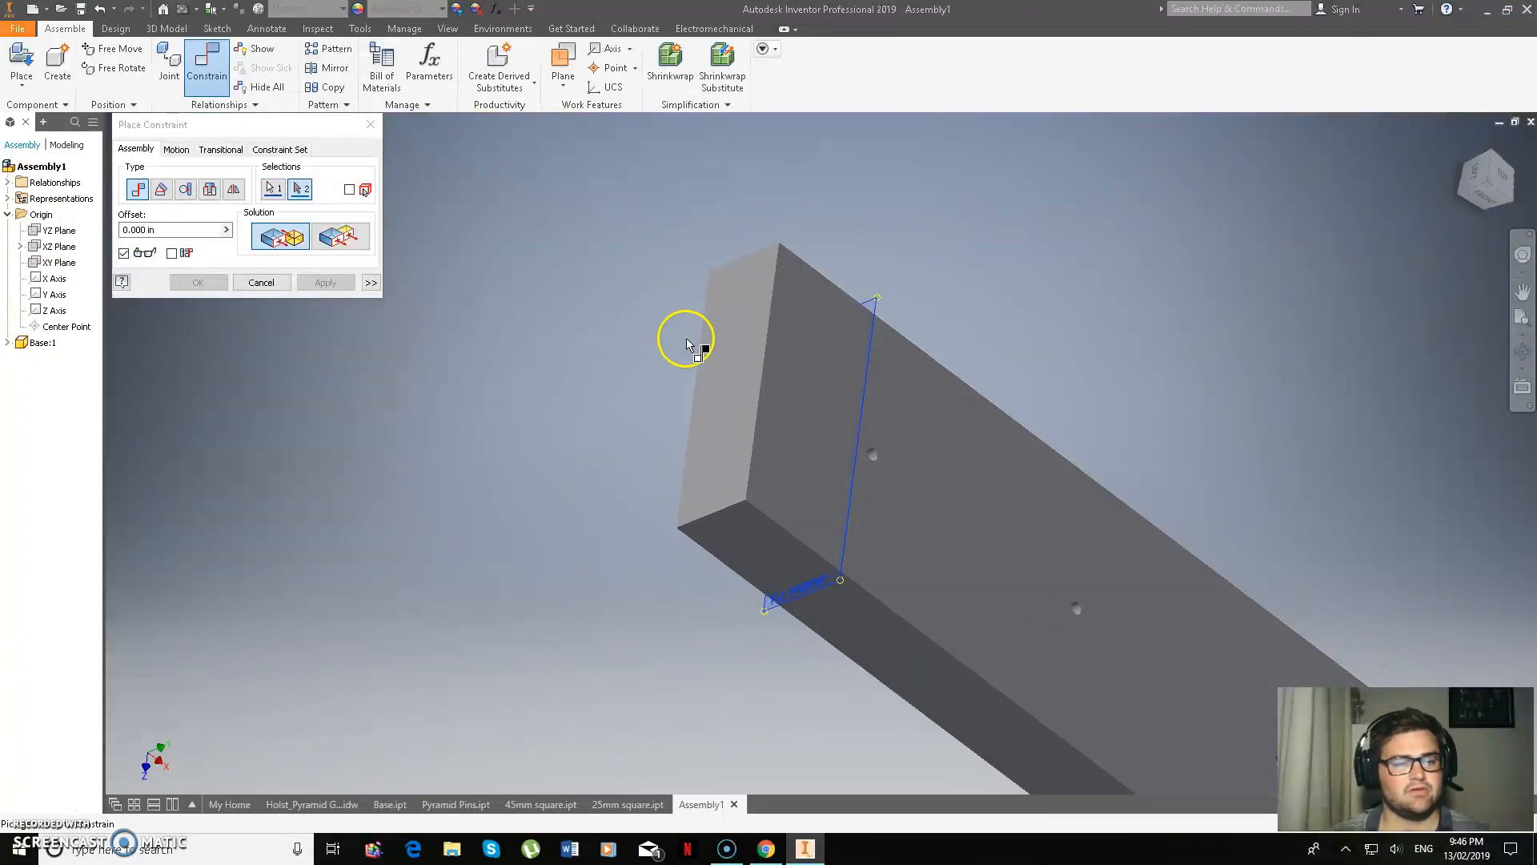
click(722, 373)
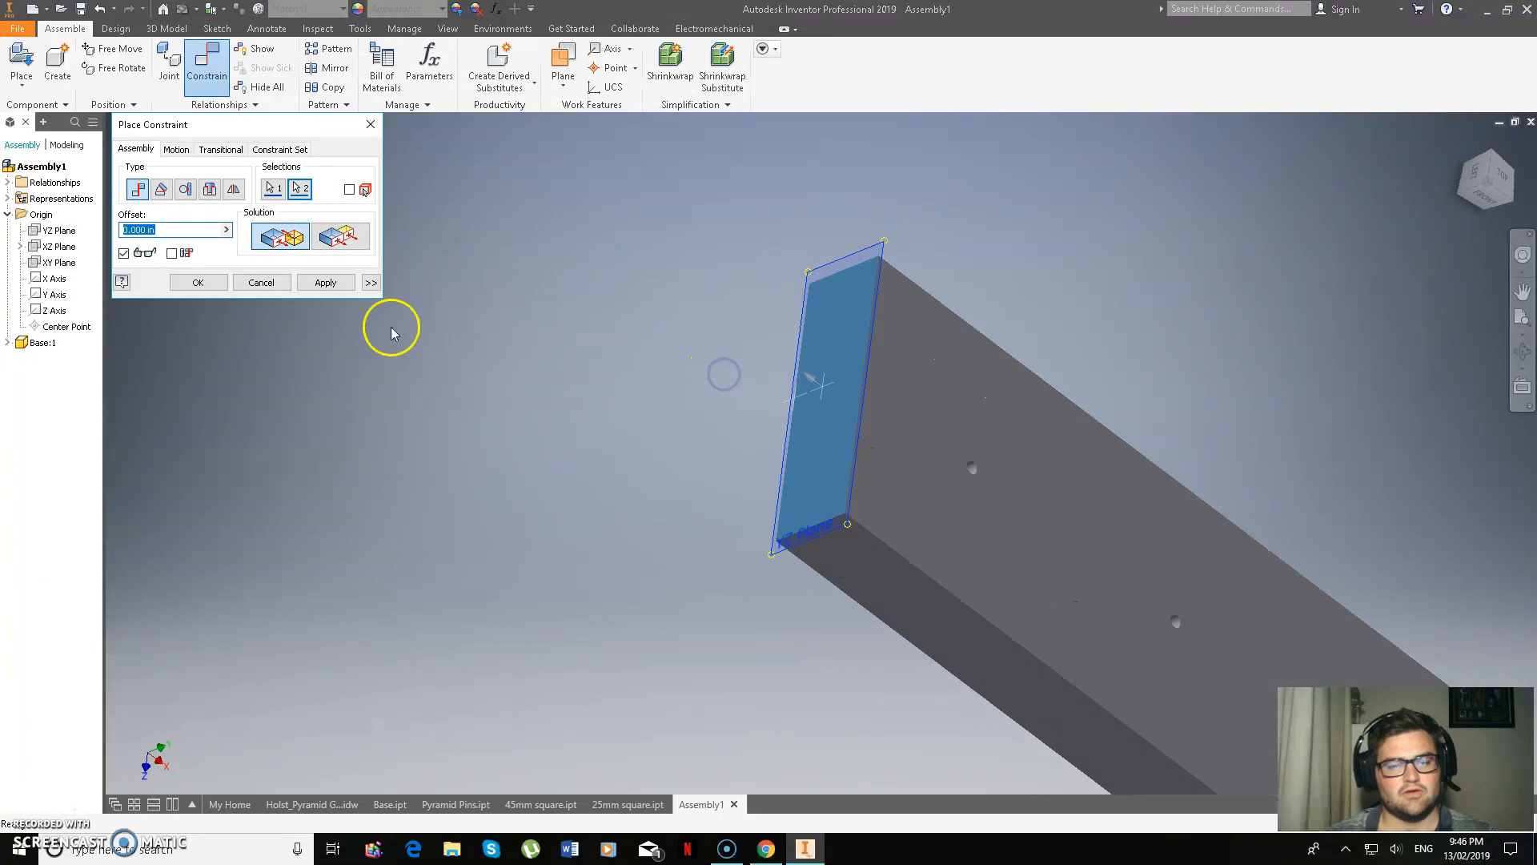
click(320, 282)
click(1478, 200)
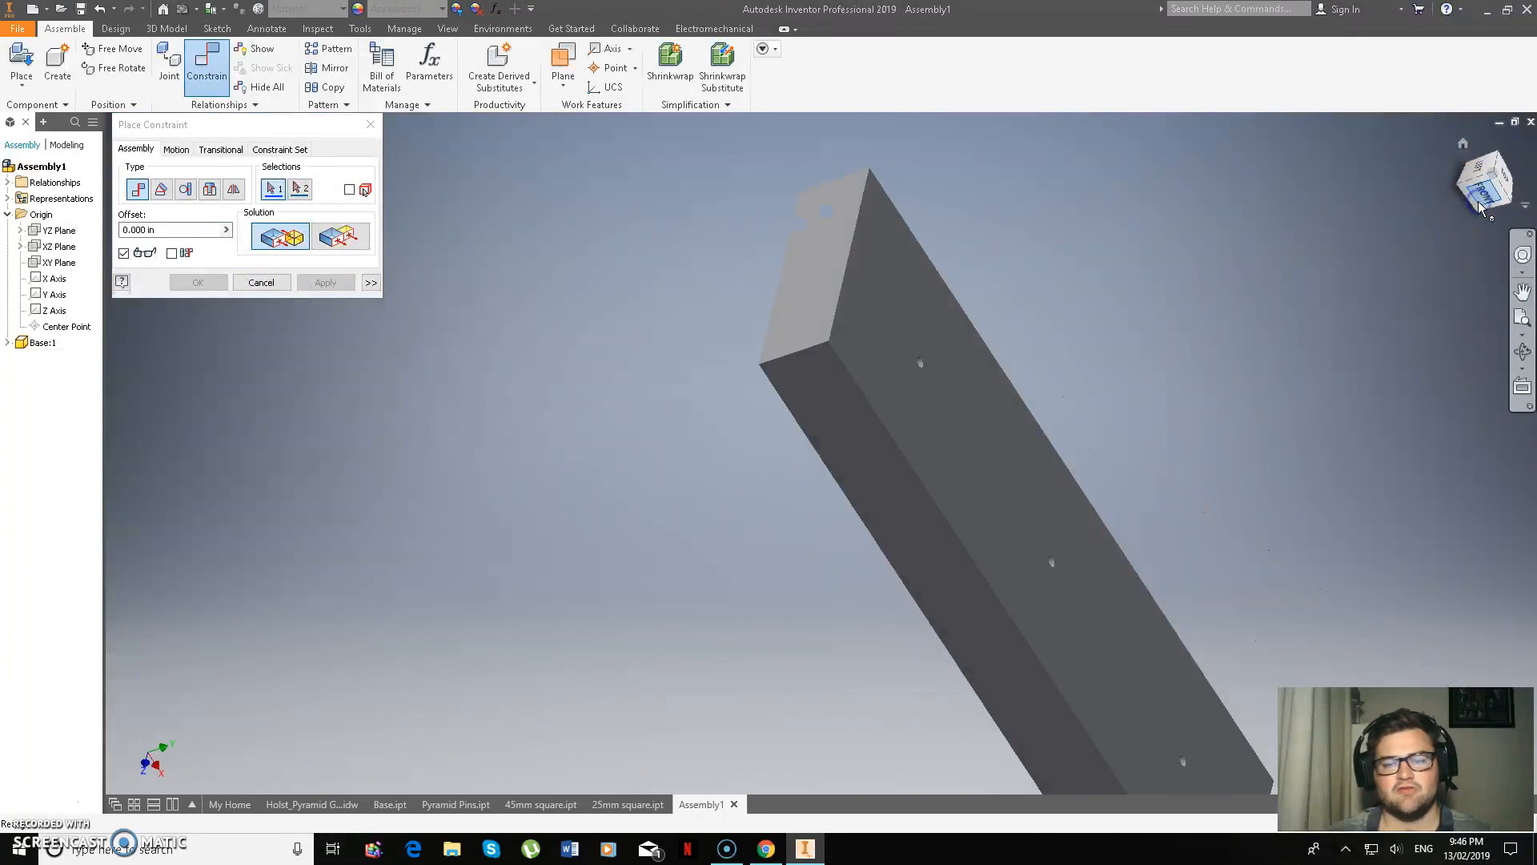
click(1518, 188)
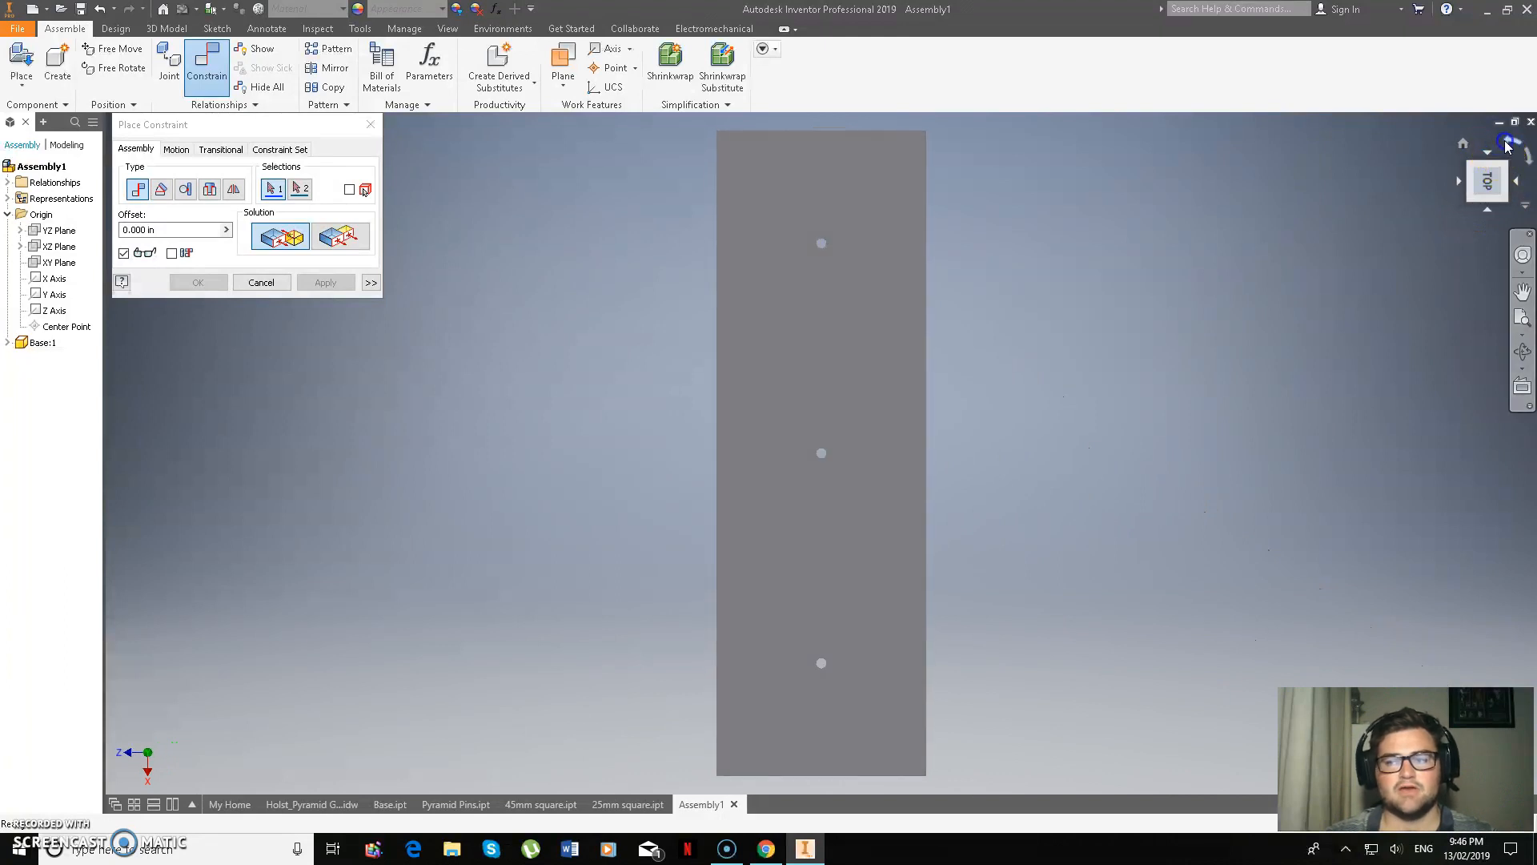
click(1508, 144)
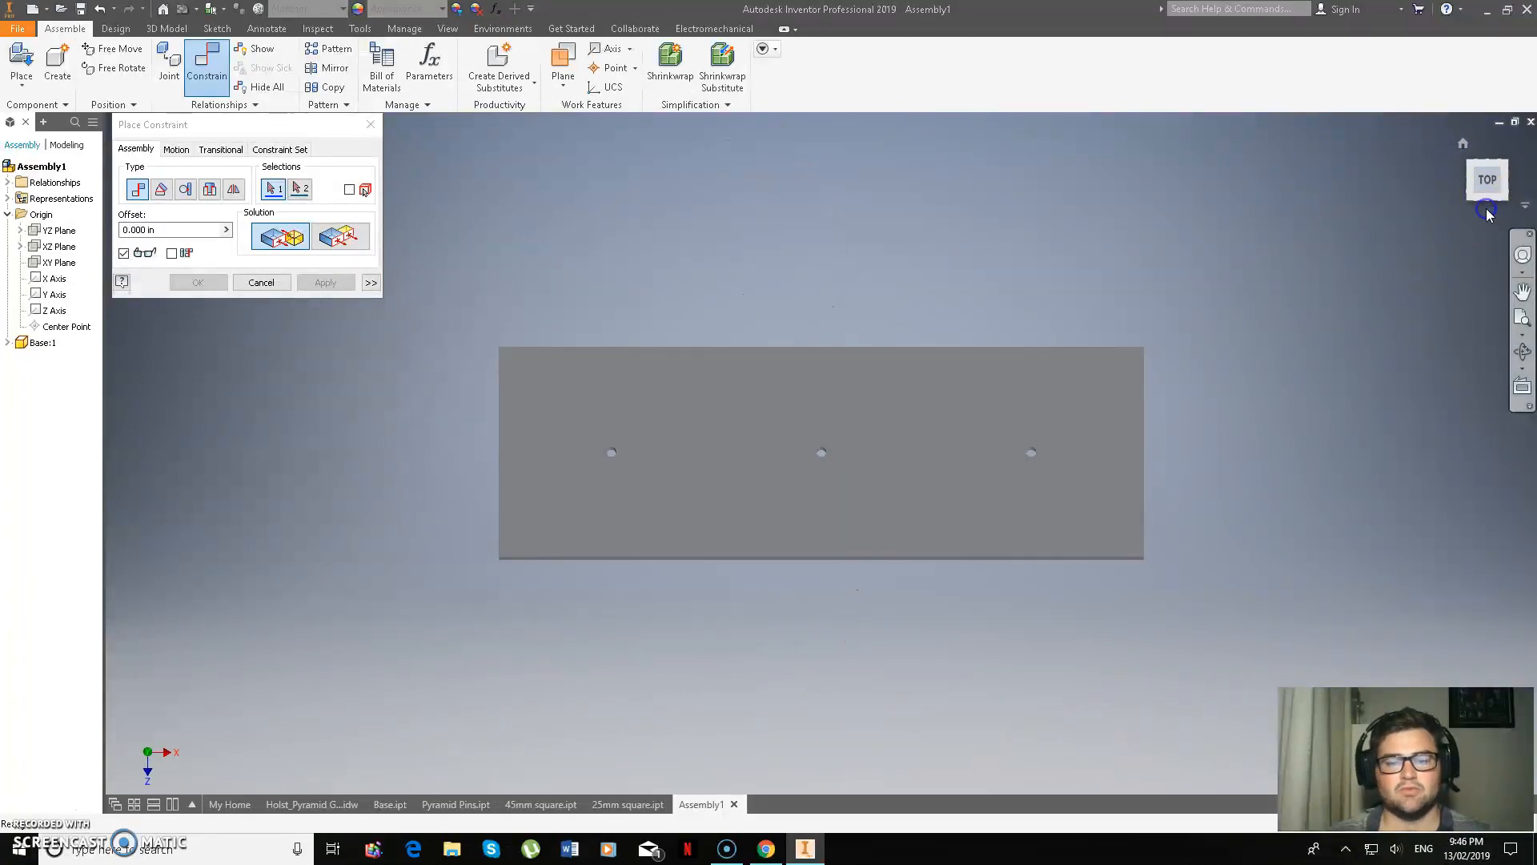
click(1489, 212)
click(255, 283)
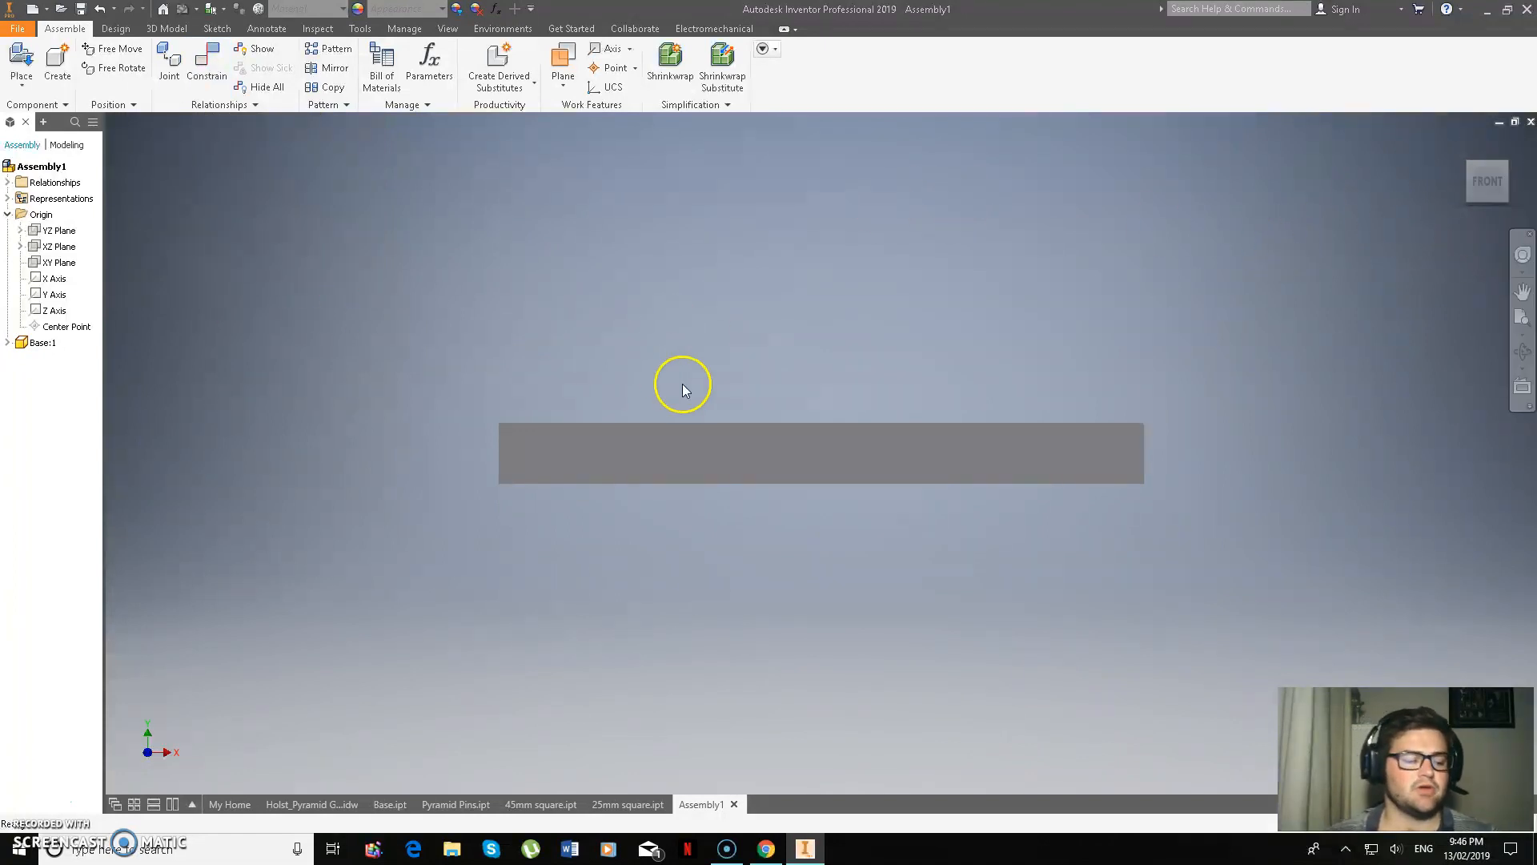
Place three instances of the Pyramid Pins part, one near each of the three holes in the Base
click(25, 53)
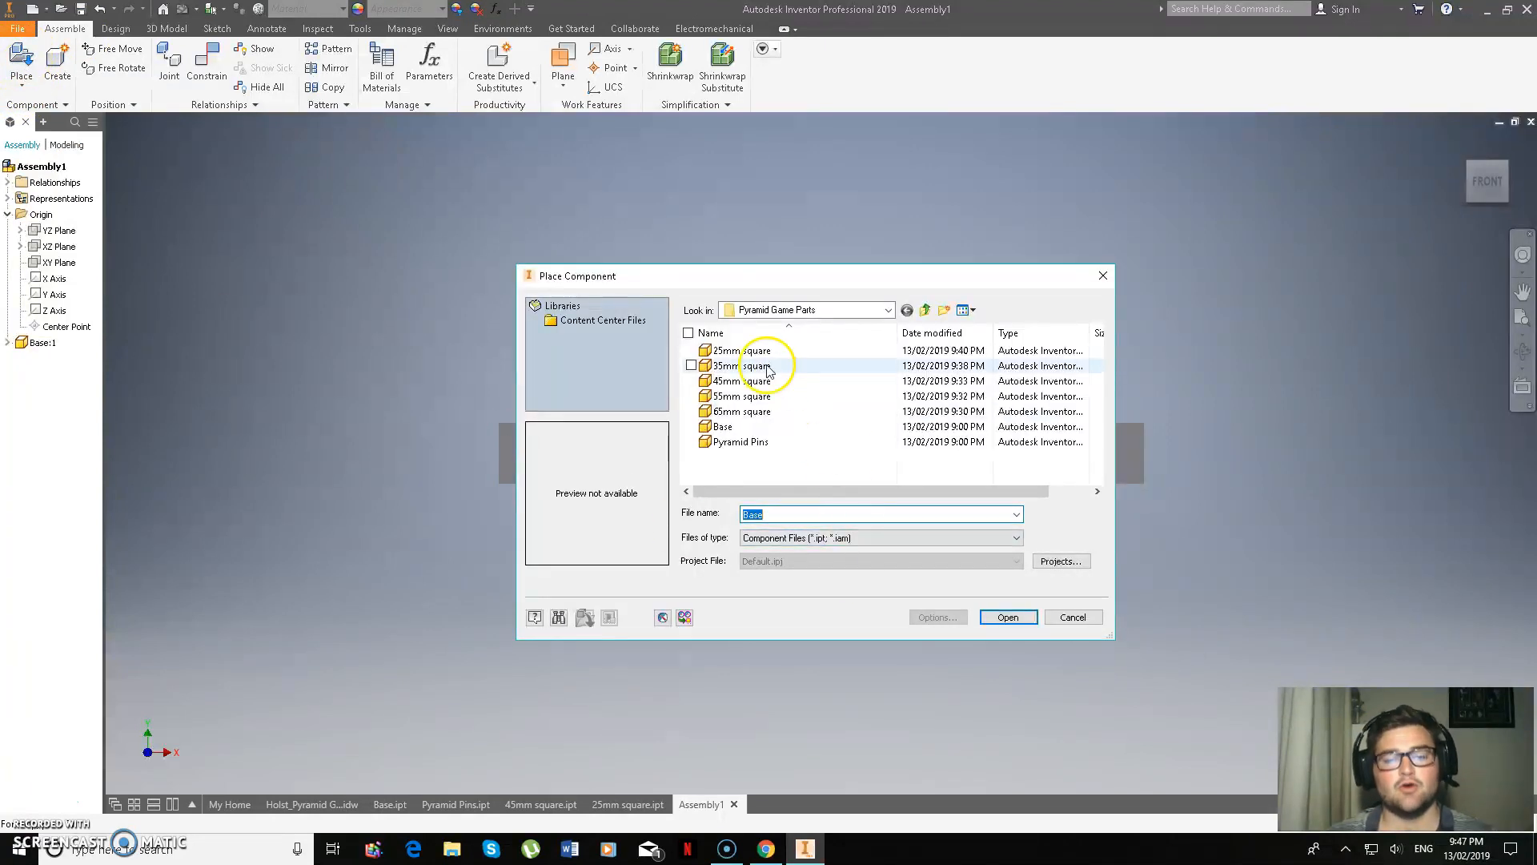
click(741, 442)
click(1006, 617)
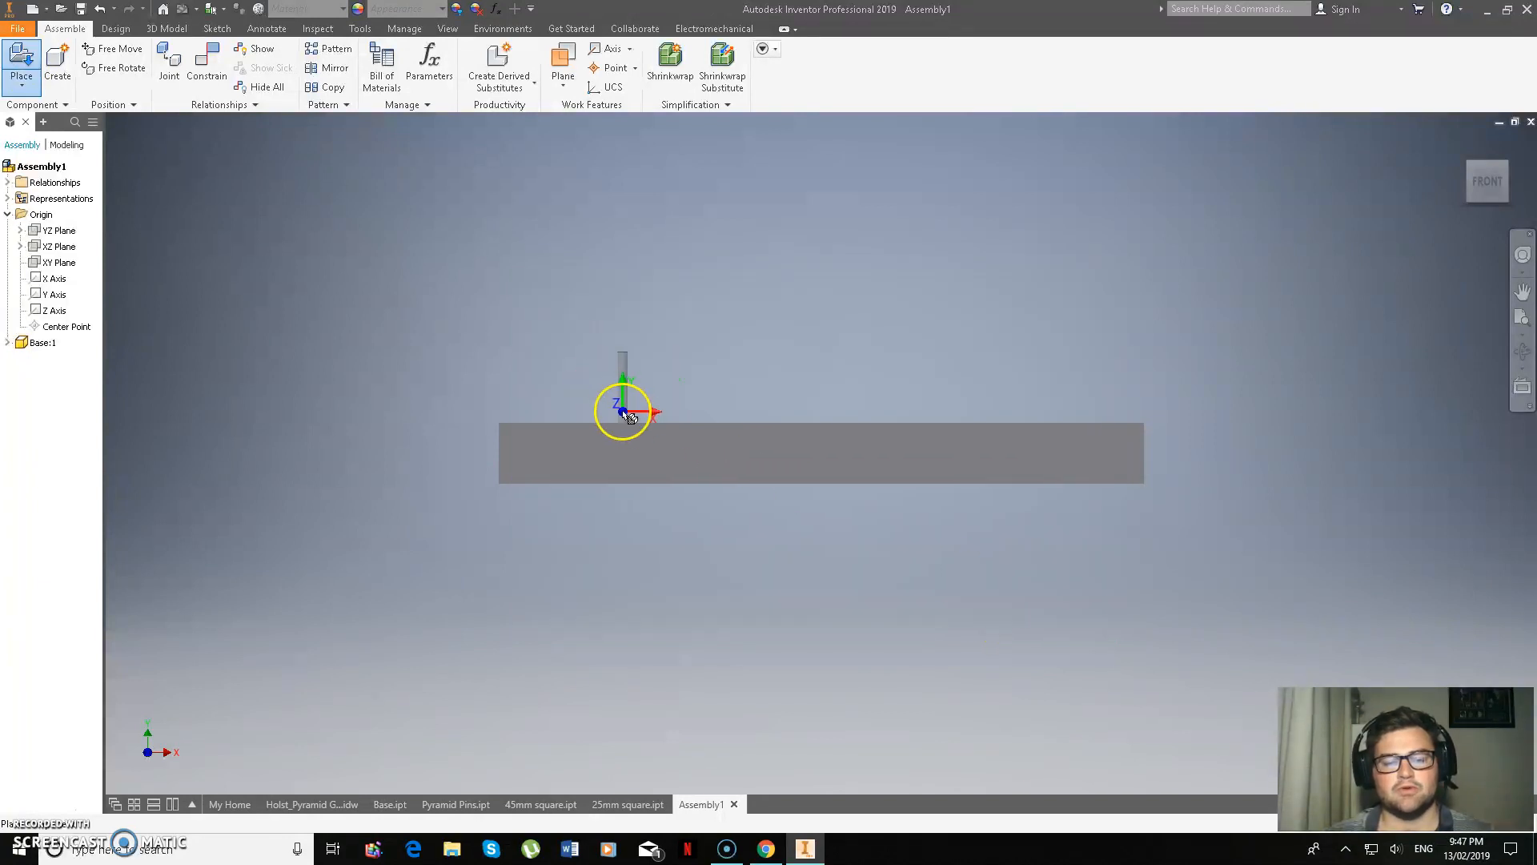
drag(1486, 178, 1480, 222)
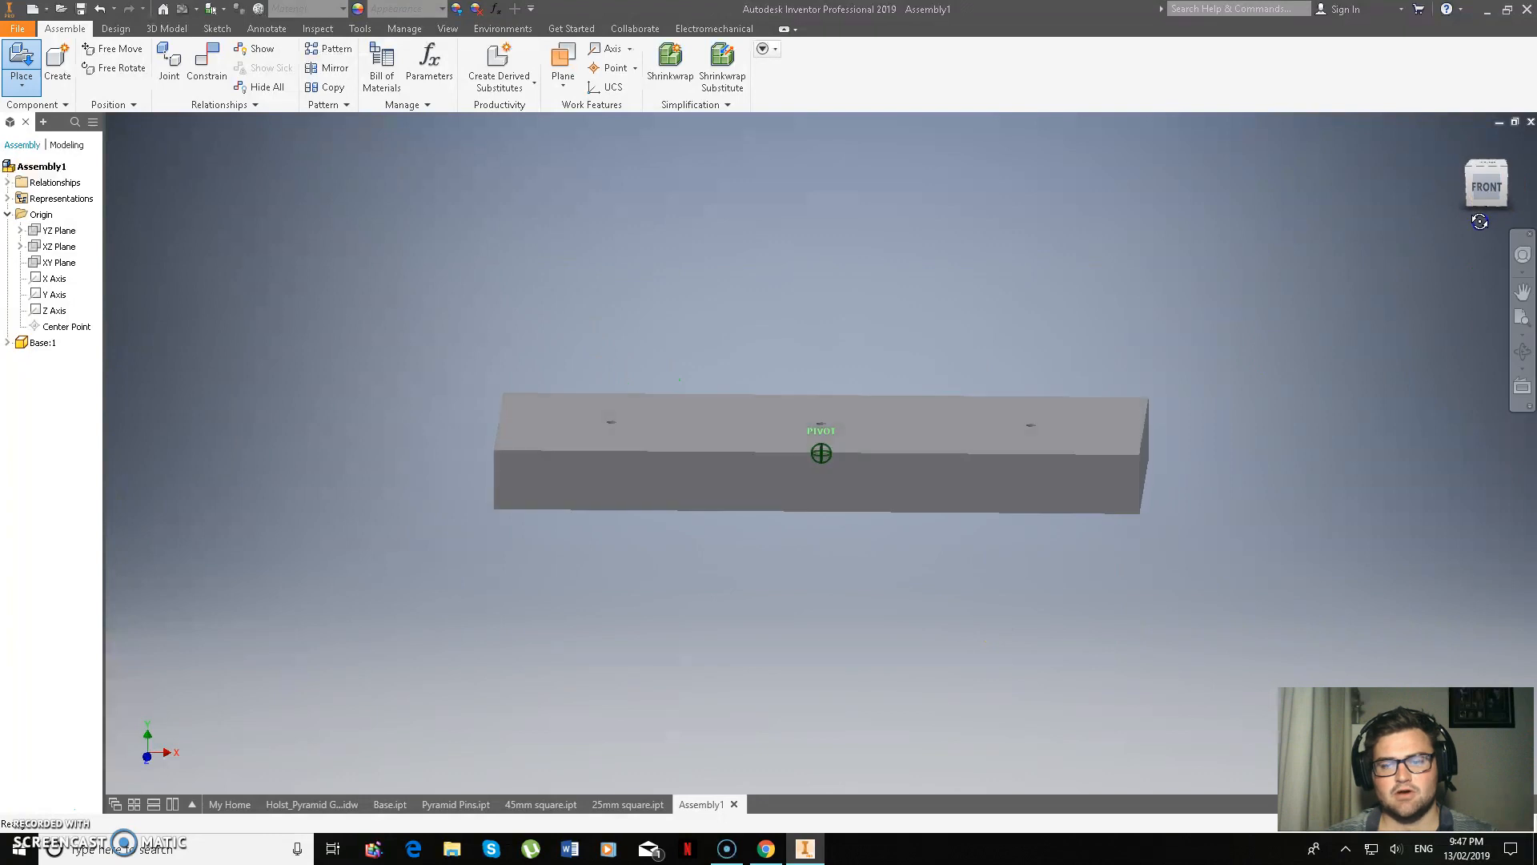
click(609, 433)
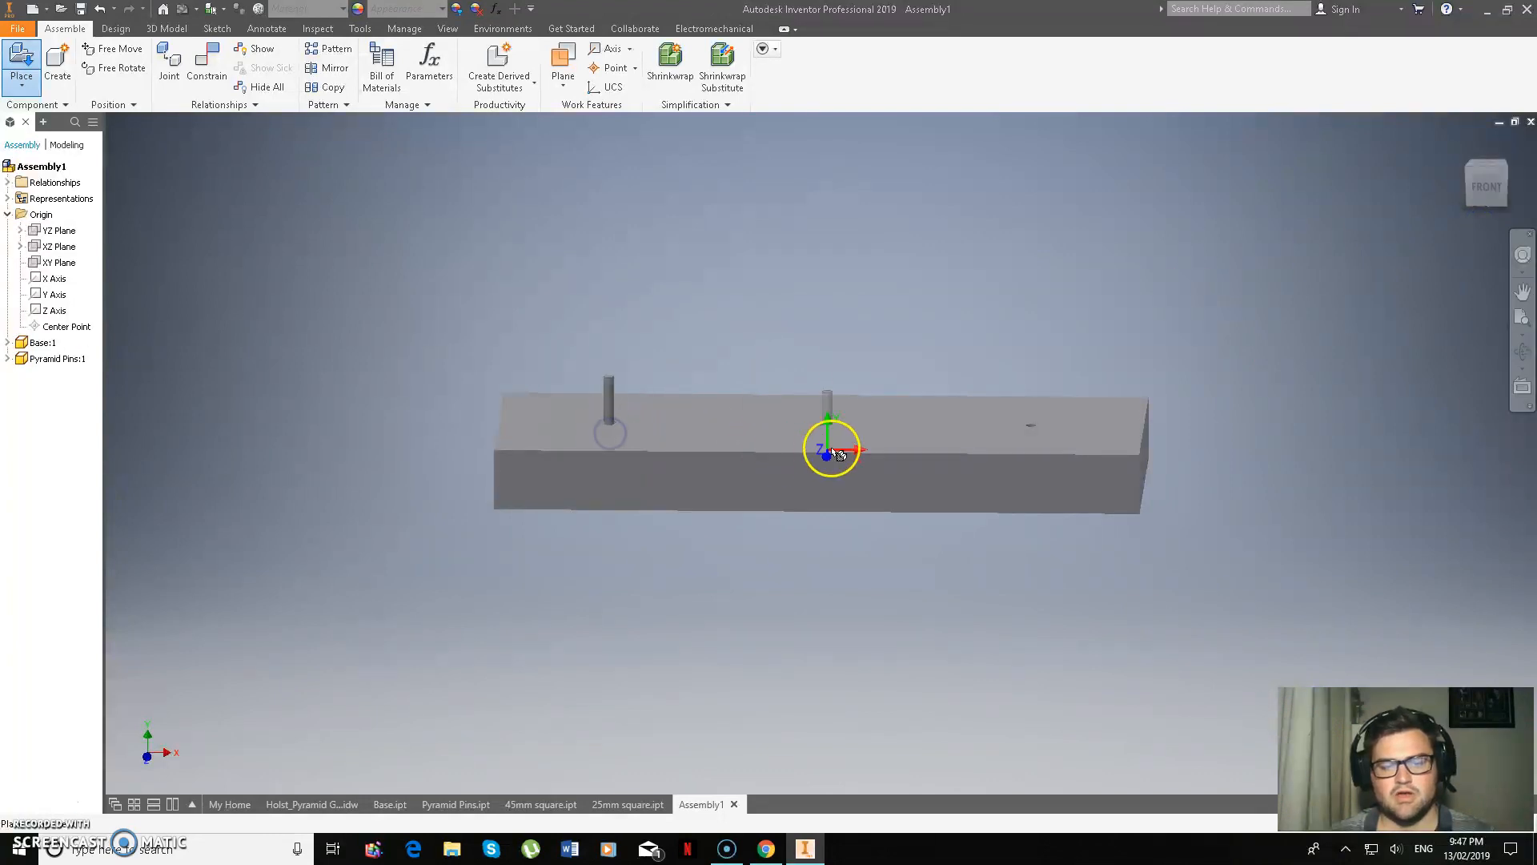
click(829, 440)
click(1033, 447)
right_click(1153, 302)
click(1197, 306)
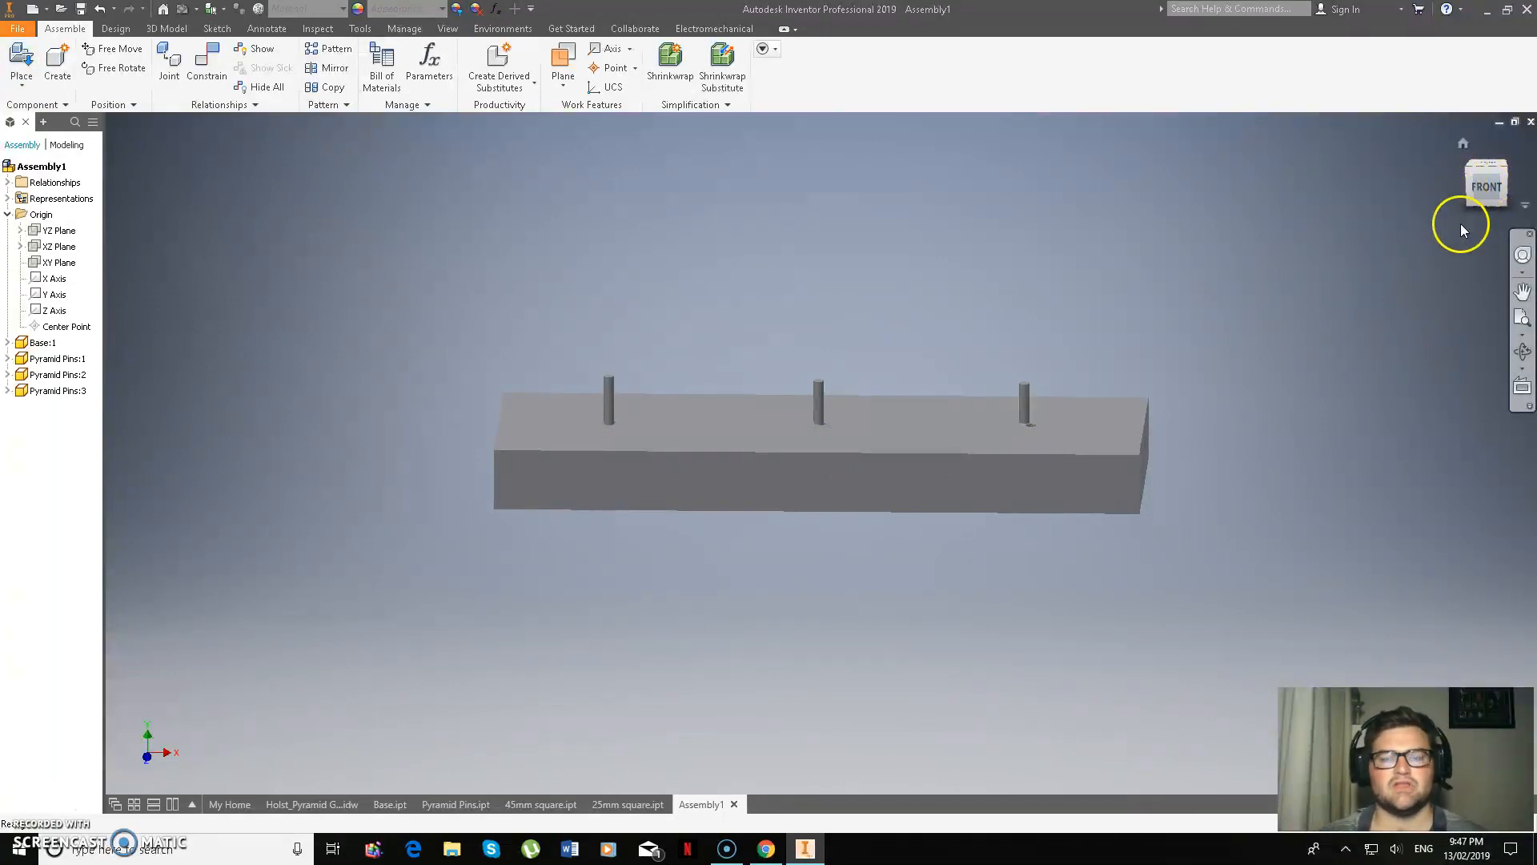
Move the leftmost pin off its hole so it stands just behind it on the Base
shift+middle_drag(1245, 223, 1448, 265)
mouse_move(1448, 266)
mouse_down()
mouse_move(1427, 292)
mouse_move(1439, 272)
mouse_up()
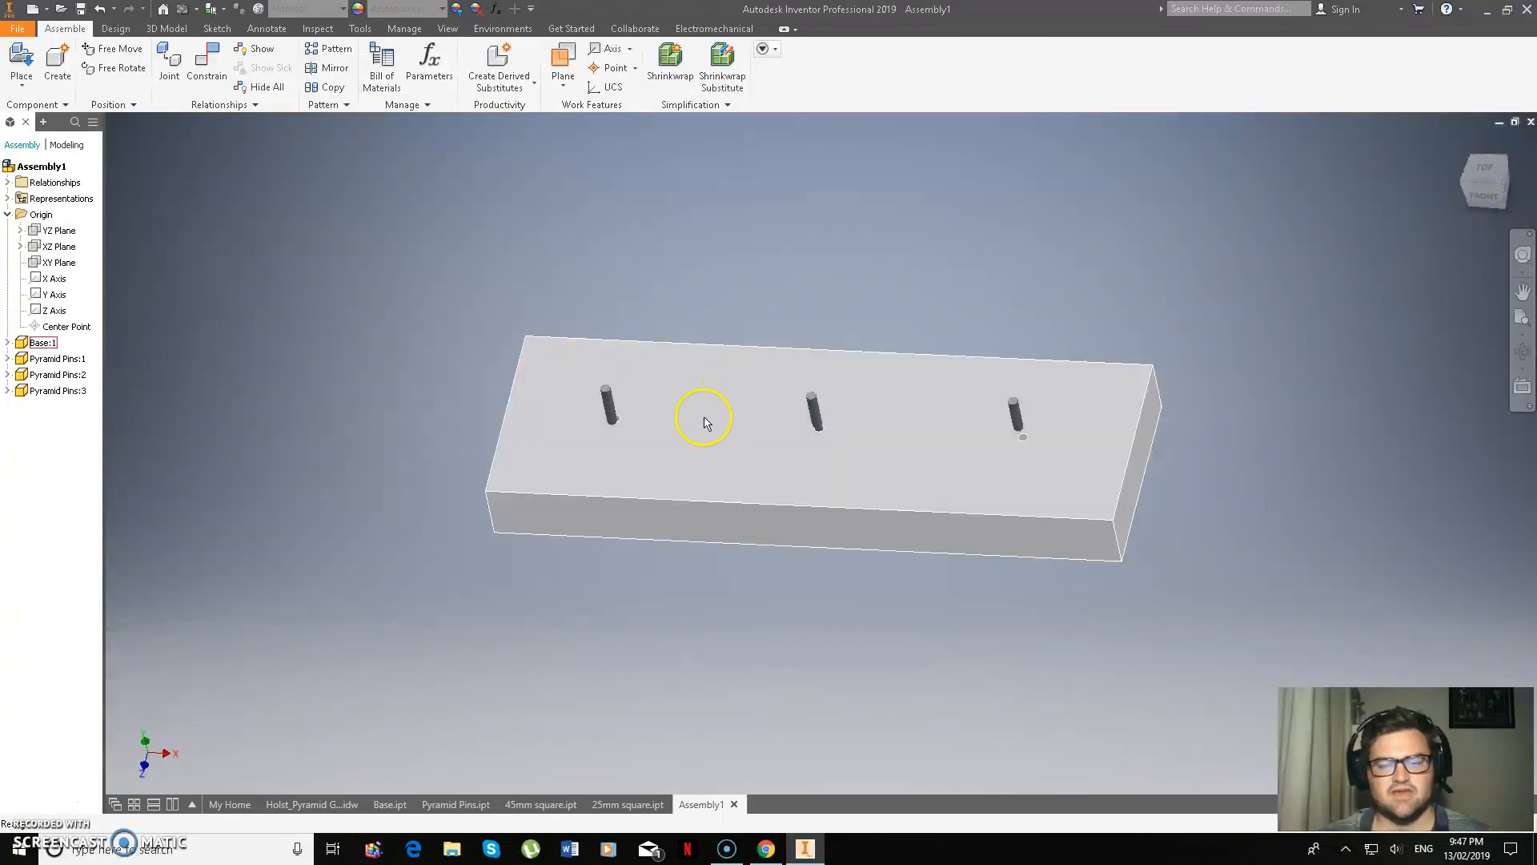
click(599, 360)
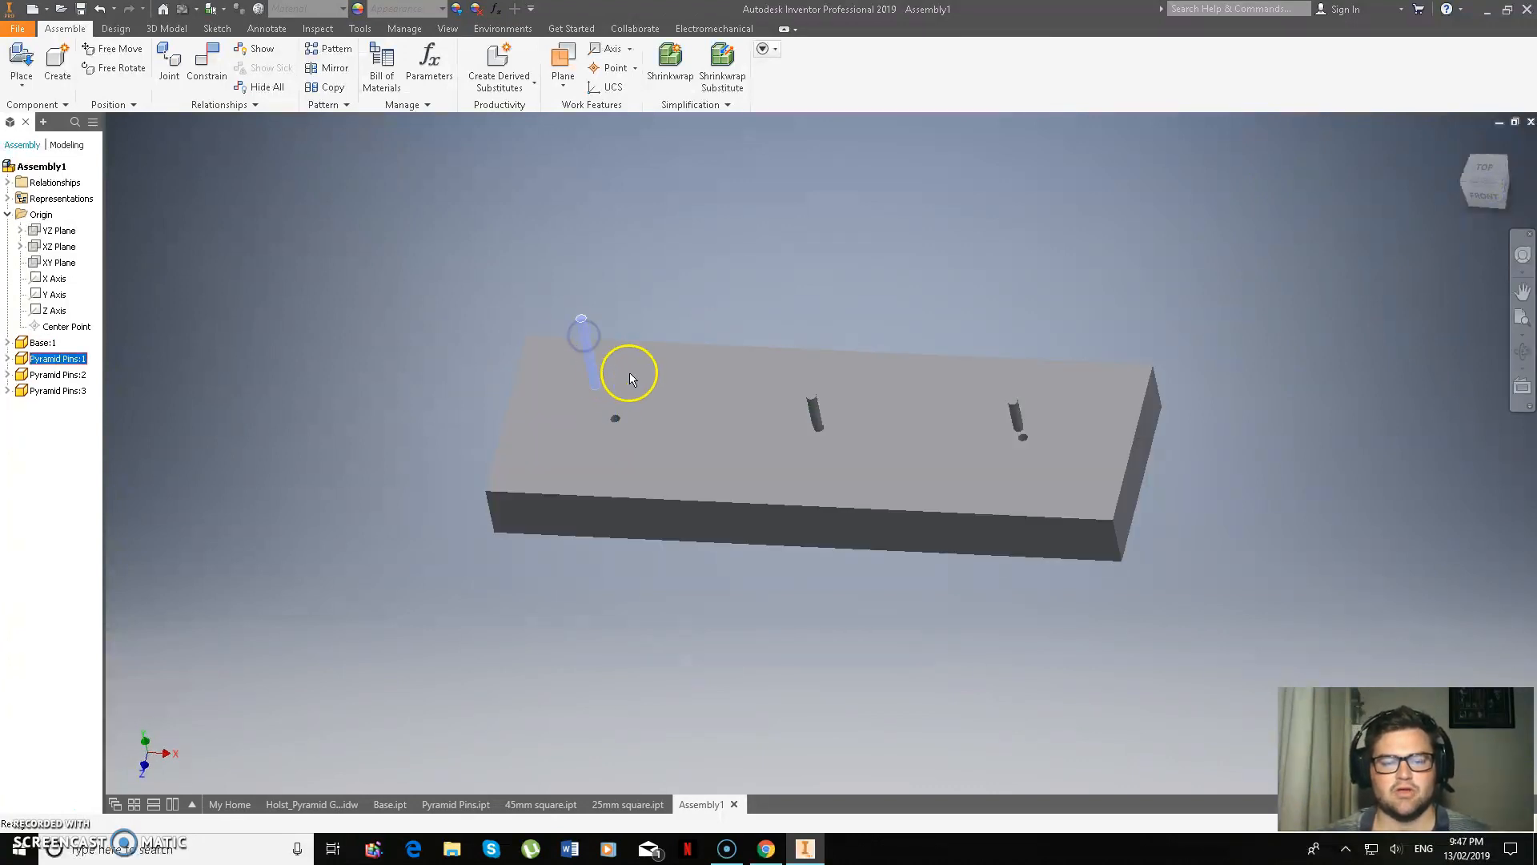
drag(600, 369, 608, 386)
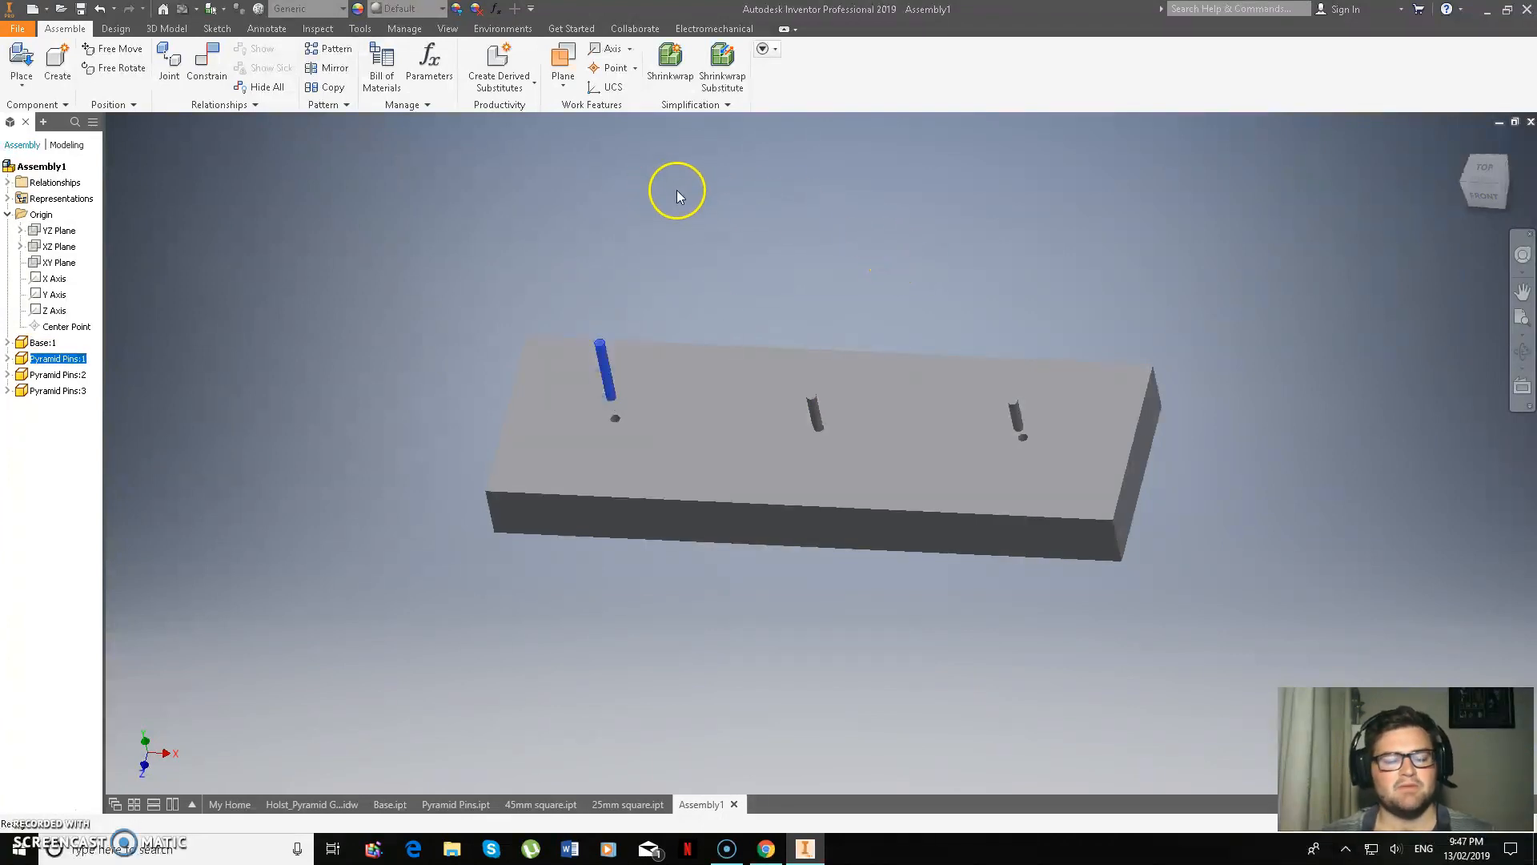
Mate the leftmost pin's axis to the axis of its hole in the Base with a 0.000 in offset, and slide it down into the hole
click(206, 68)
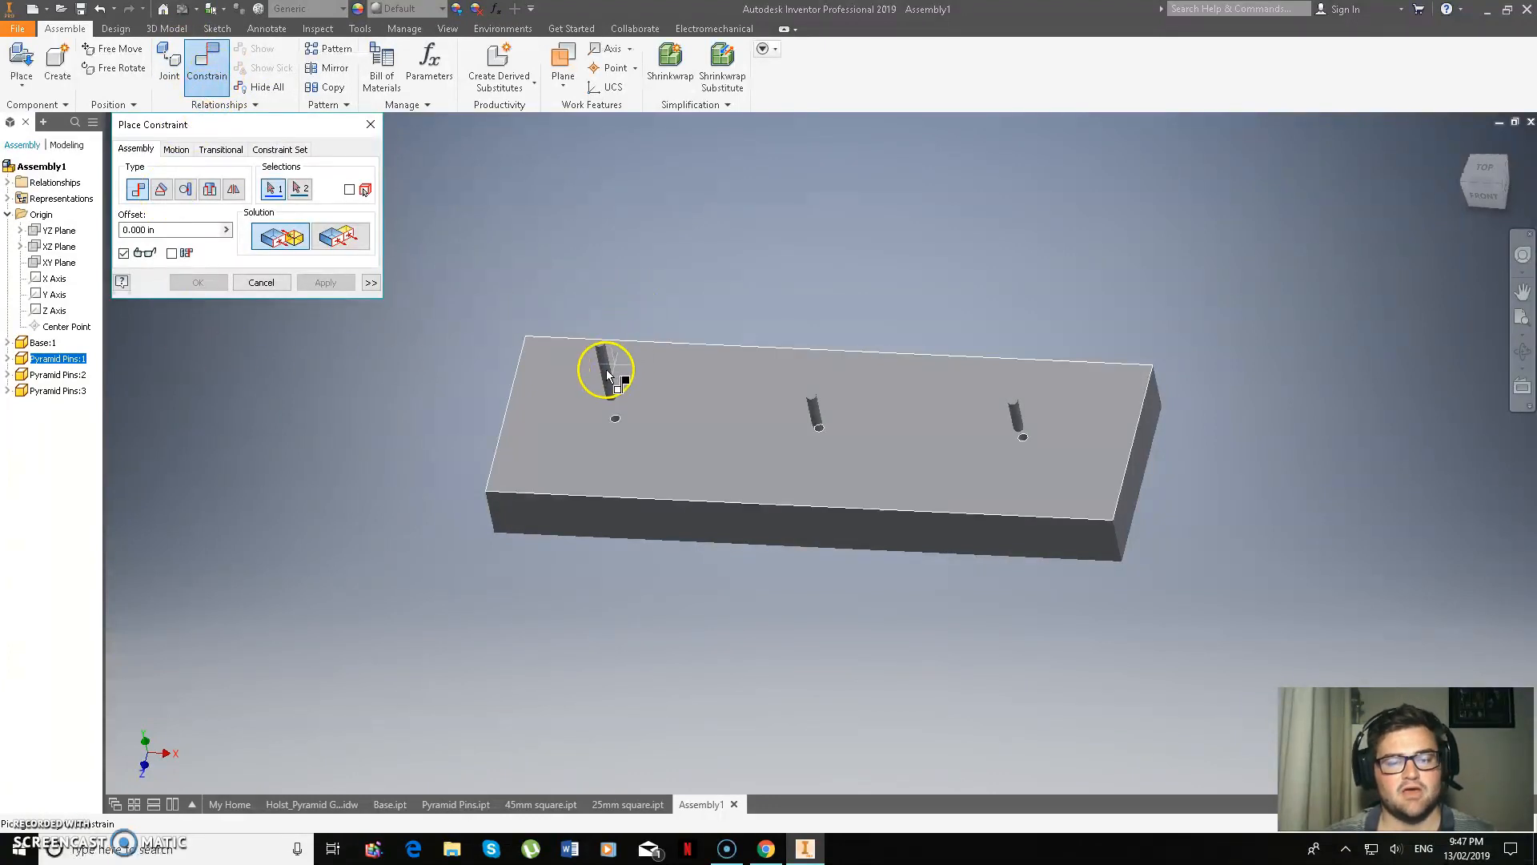
scroll(610, 376, up, 5)
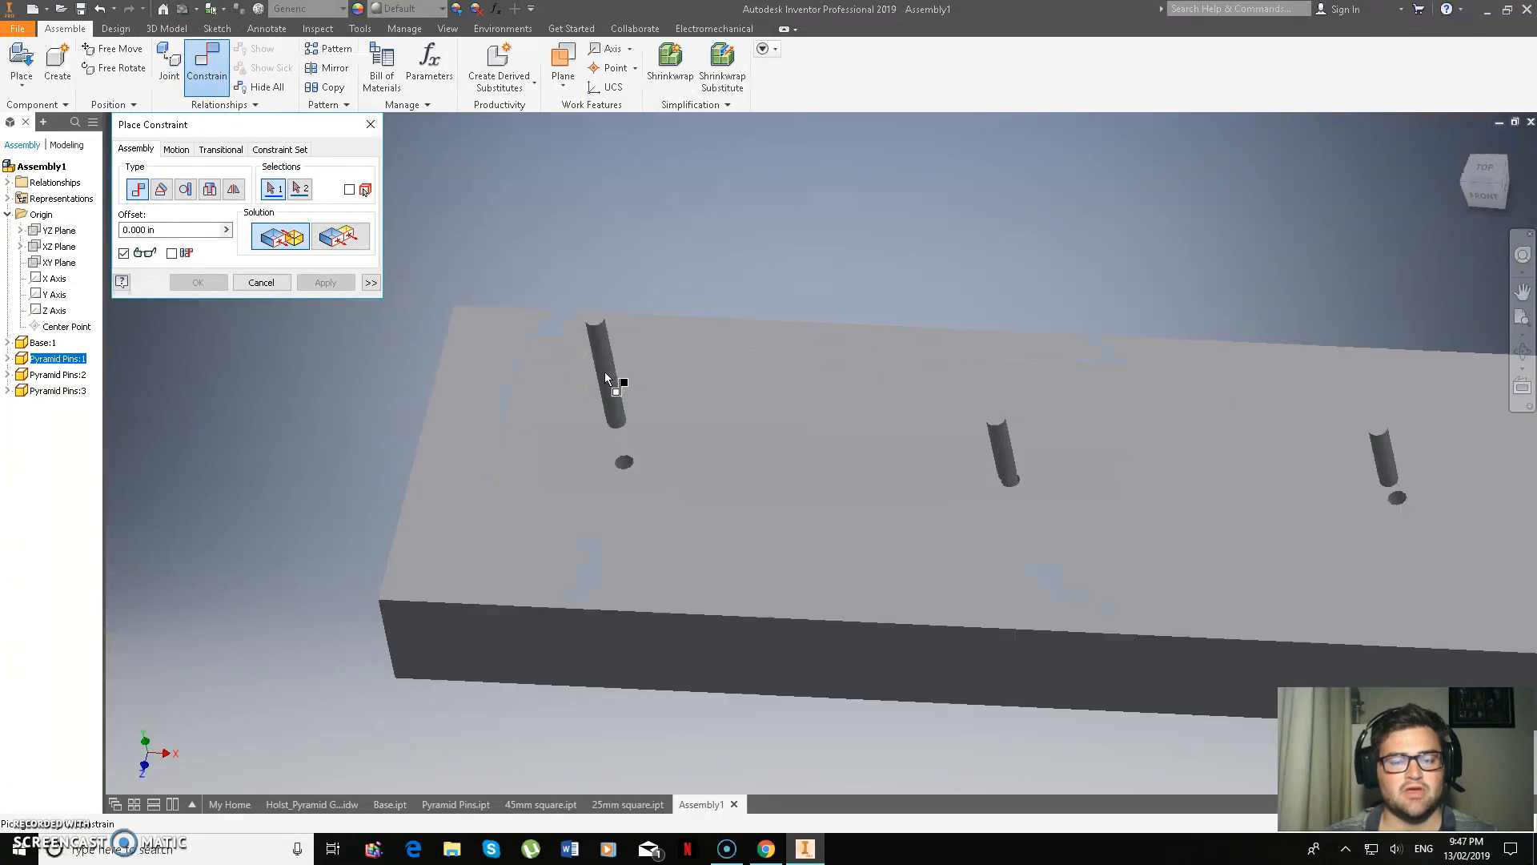
click(609, 380)
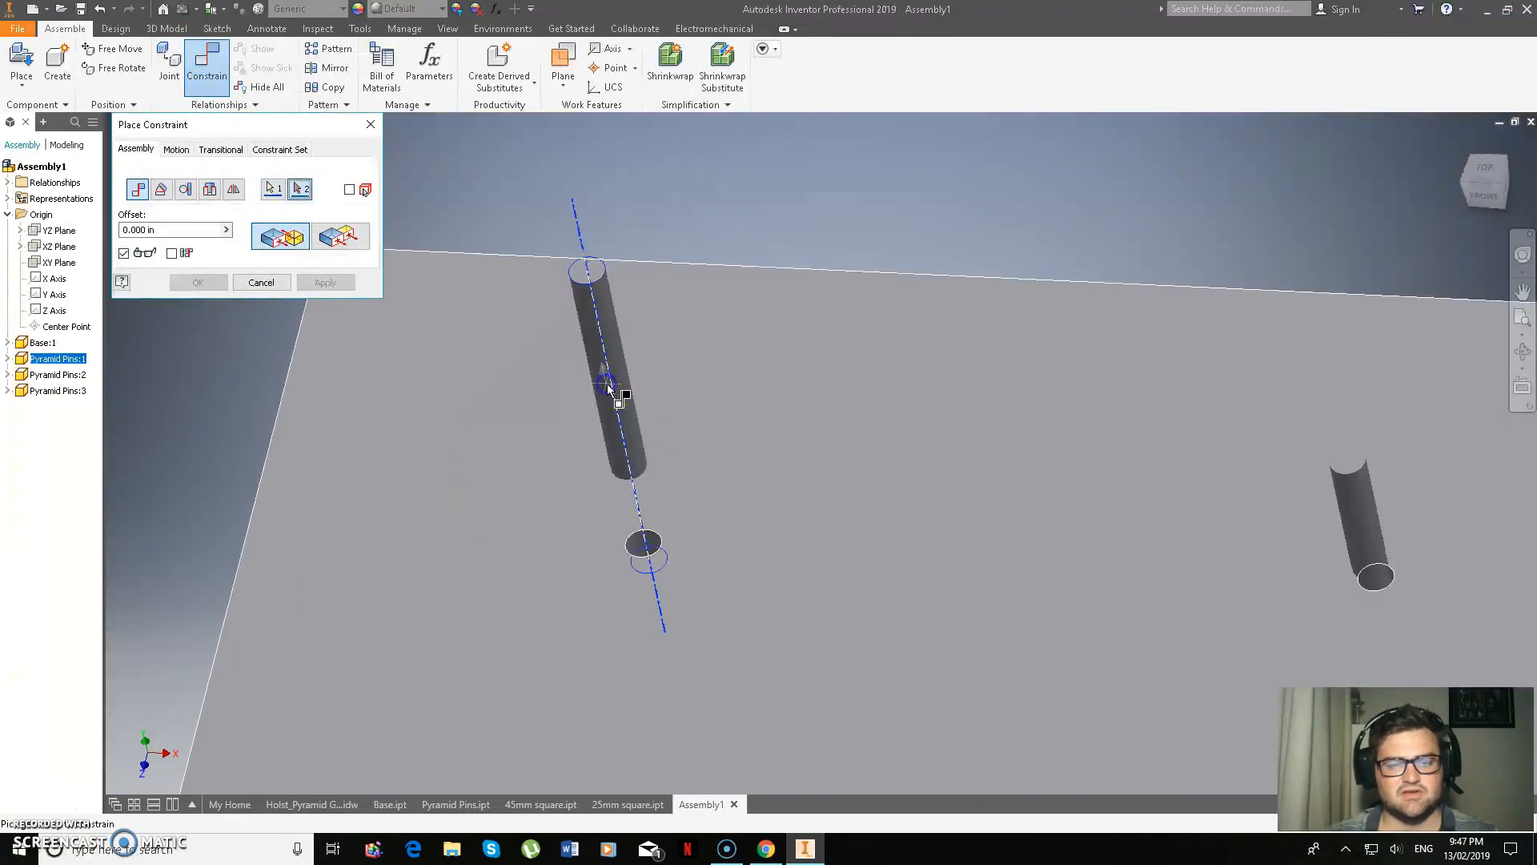
click(643, 551)
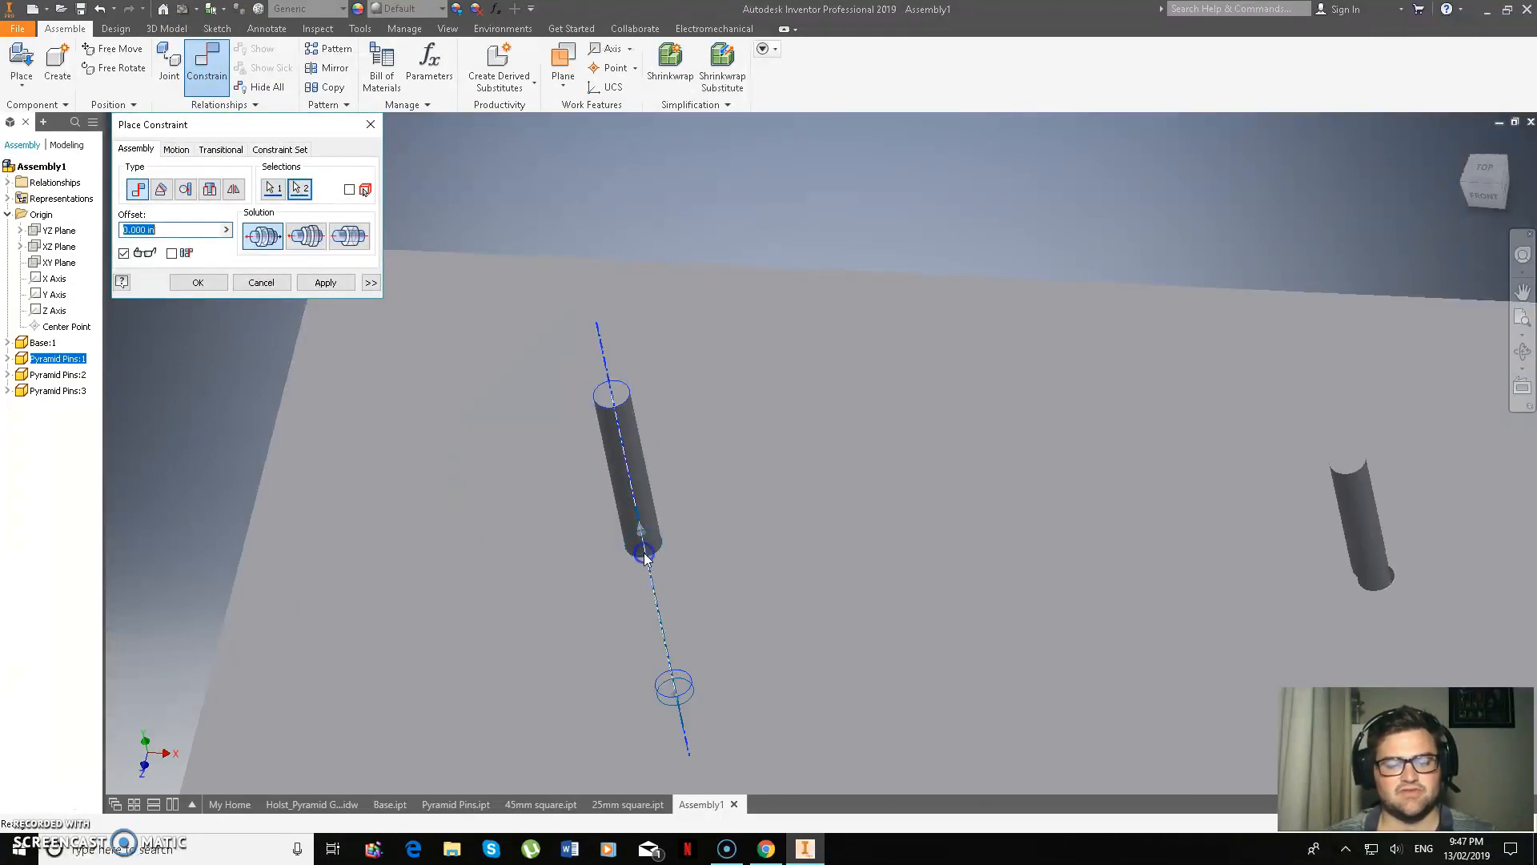
click(326, 284)
click(255, 284)
drag(643, 504, 703, 590)
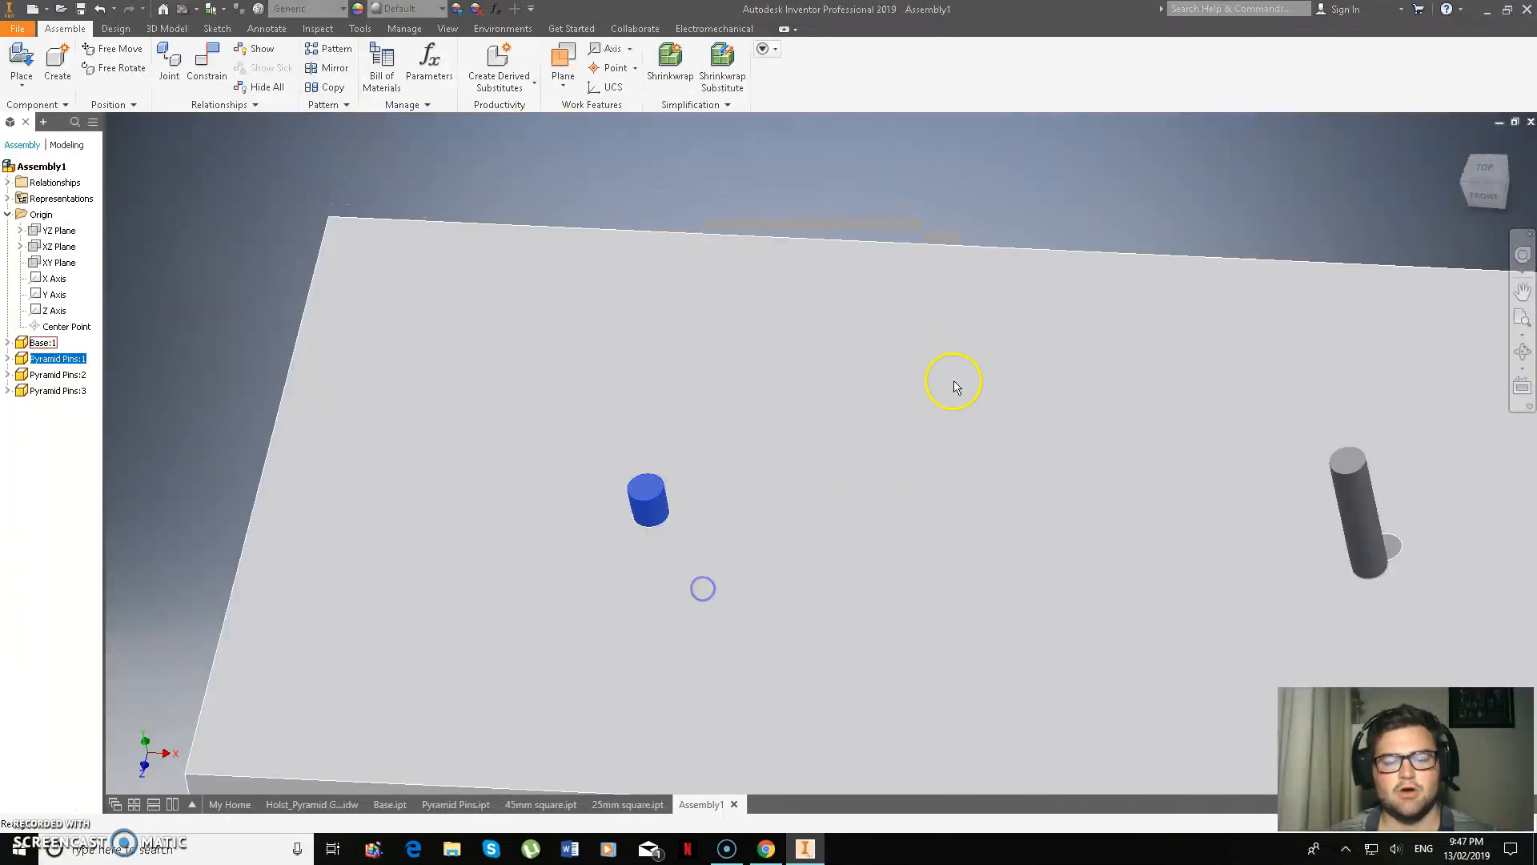
Mate the middle pin's axis to the axis of the middle hole in the Base with an offset of 0.000 in
click(1481, 188)
scroll(828, 447, up, 3)
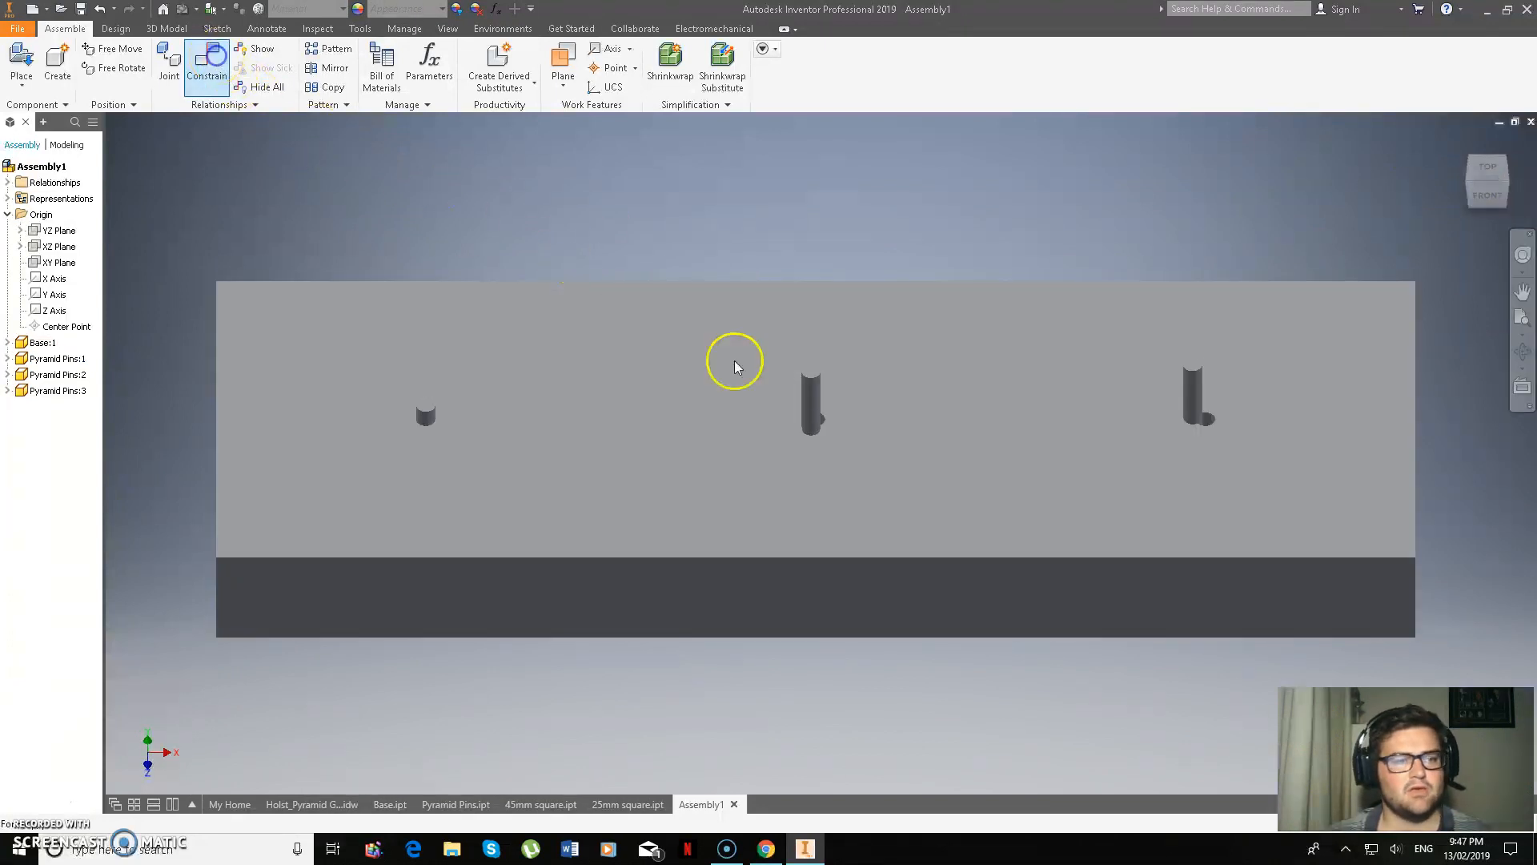
click(818, 410)
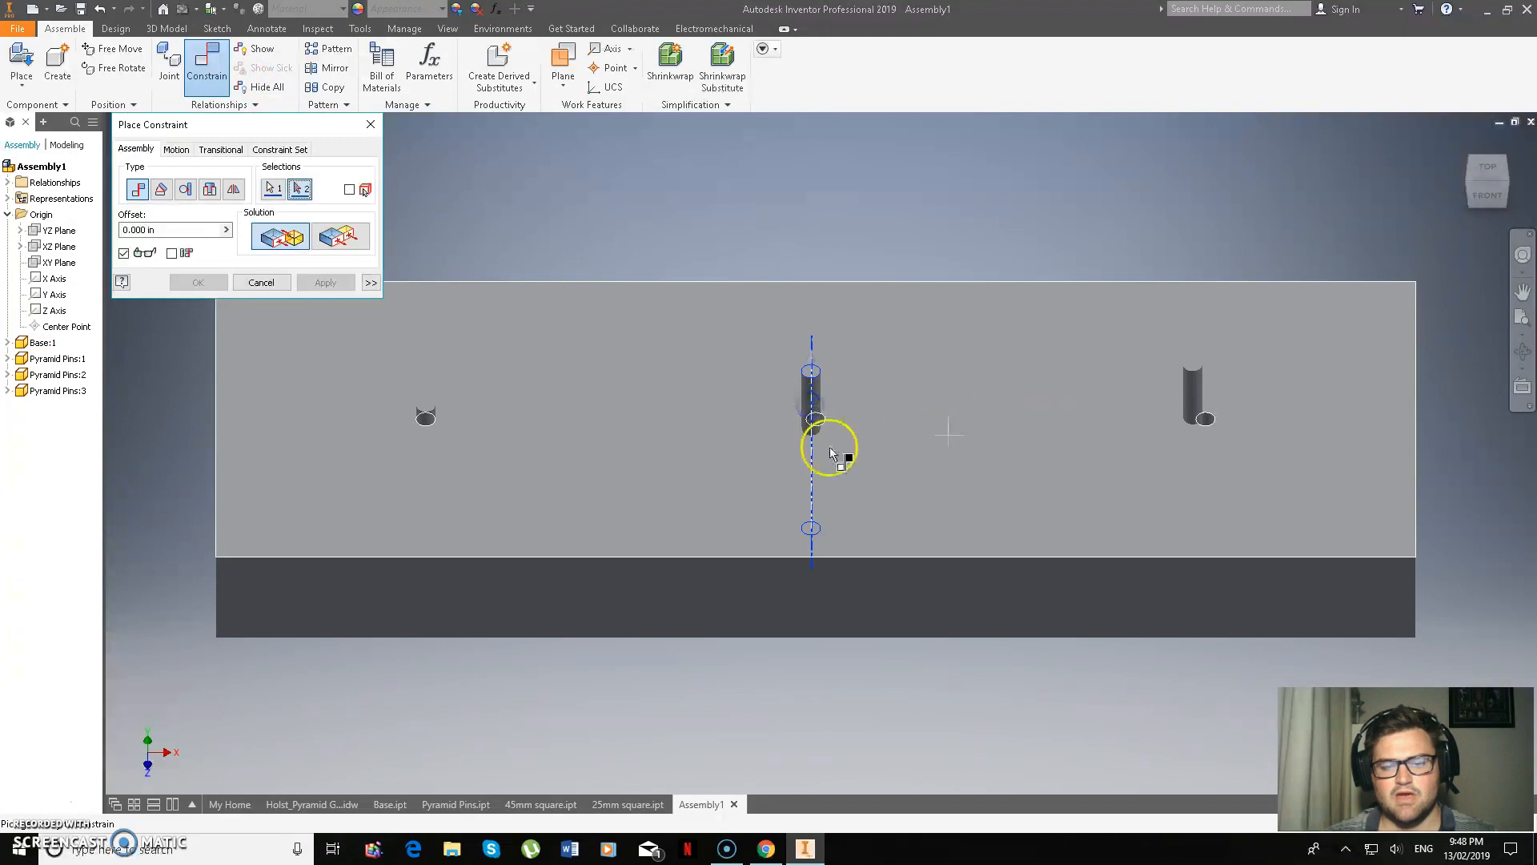
scroll(824, 428, down, 5)
click(827, 393)
click(325, 282)
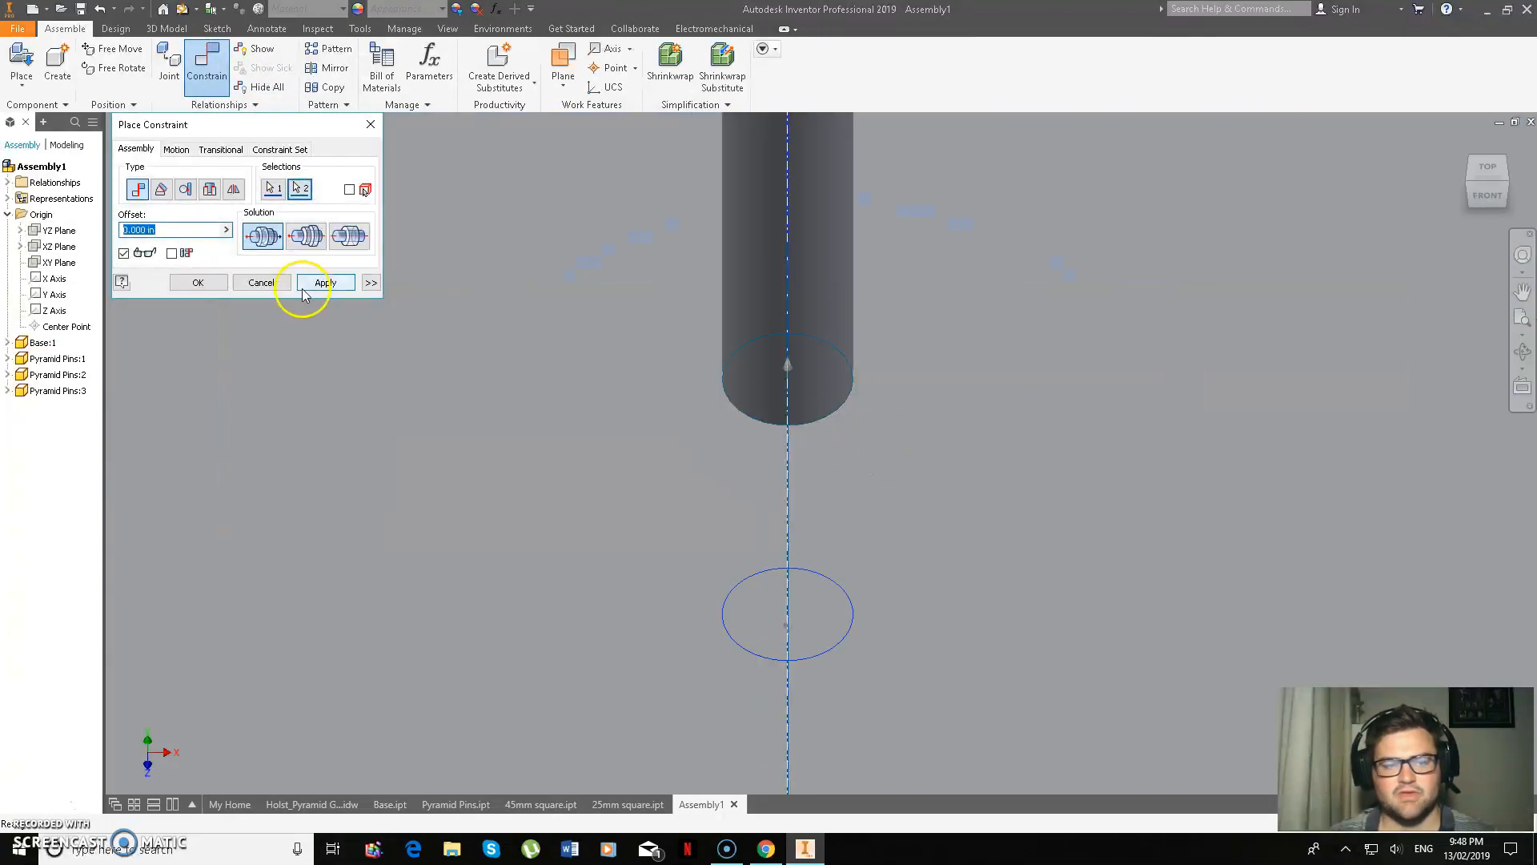
Mate the rightmost pin's axis to the axis of the right hole in the Base with an offset of 0.000 in, and finish constraining
scroll(995, 490, up, 6)
scroll(1253, 467, down, 5)
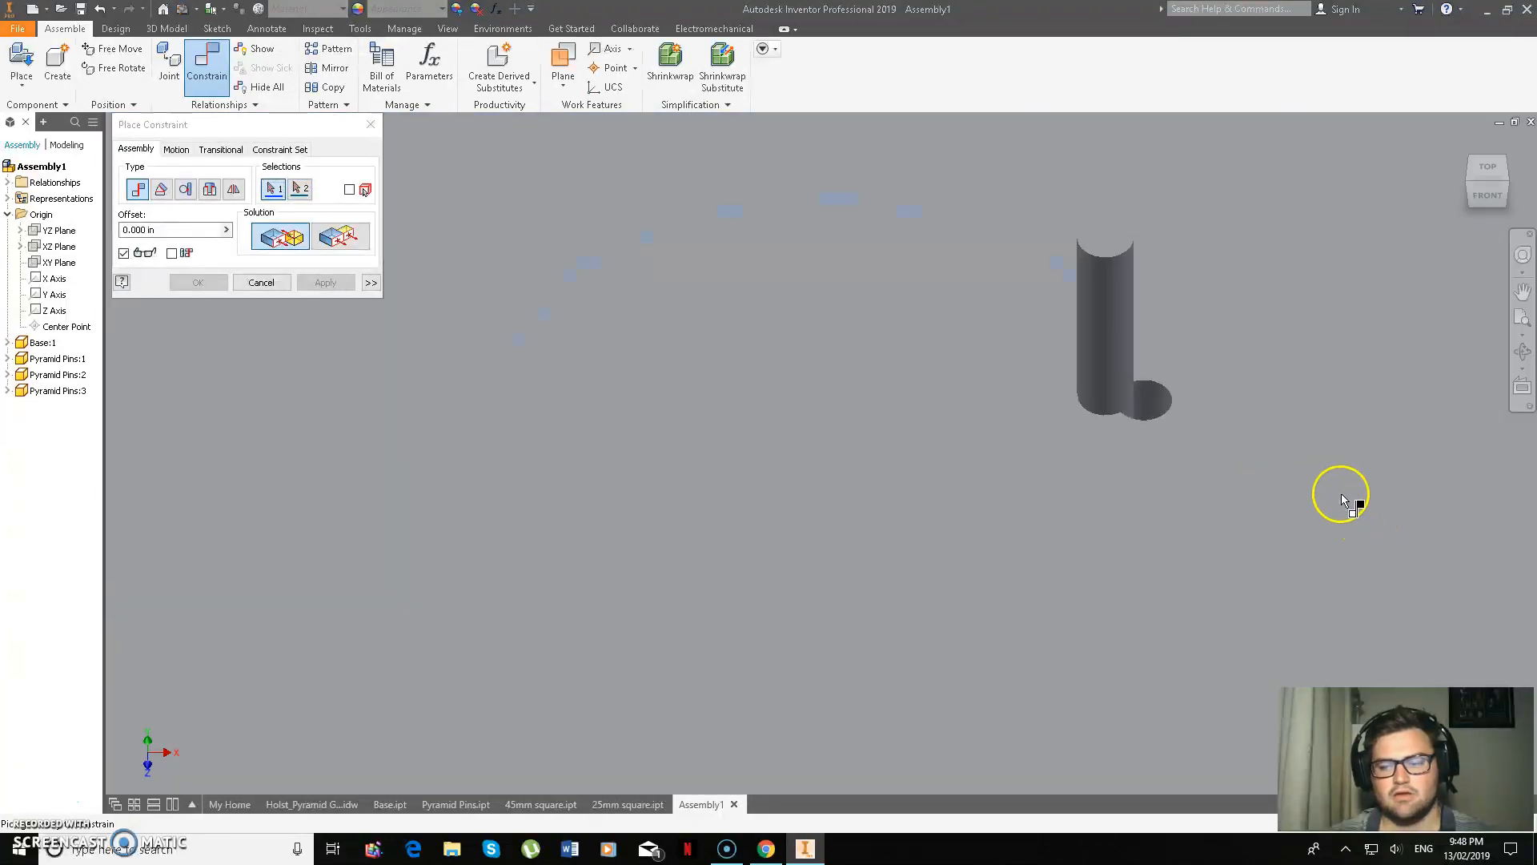
click(1117, 381)
click(1149, 416)
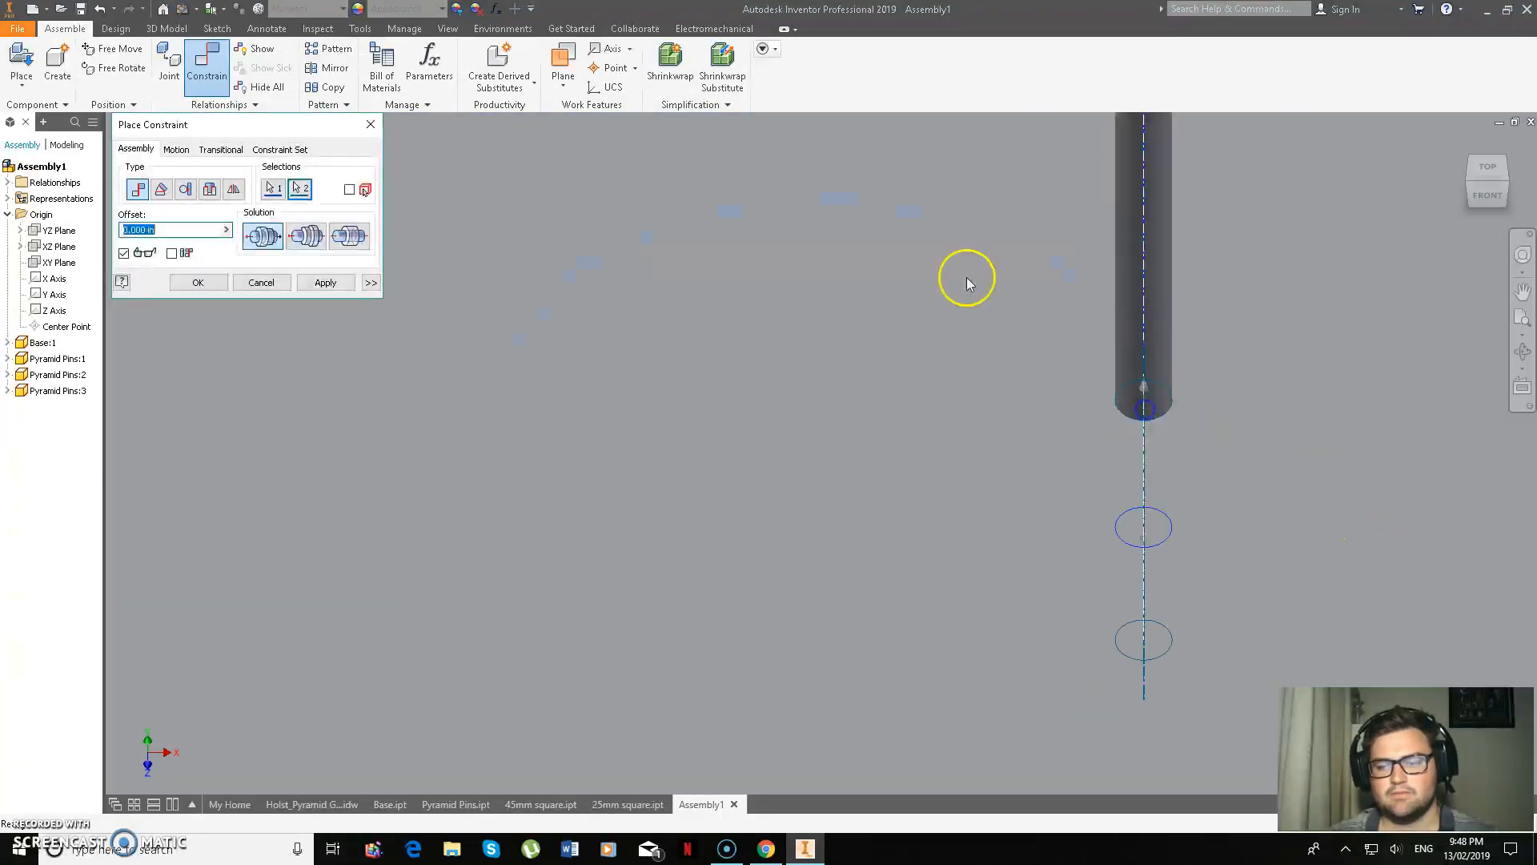
click(332, 282)
scroll(515, 333, up, 5)
scroll(227, 343, up, 2)
scroll(179, 333, down, 5)
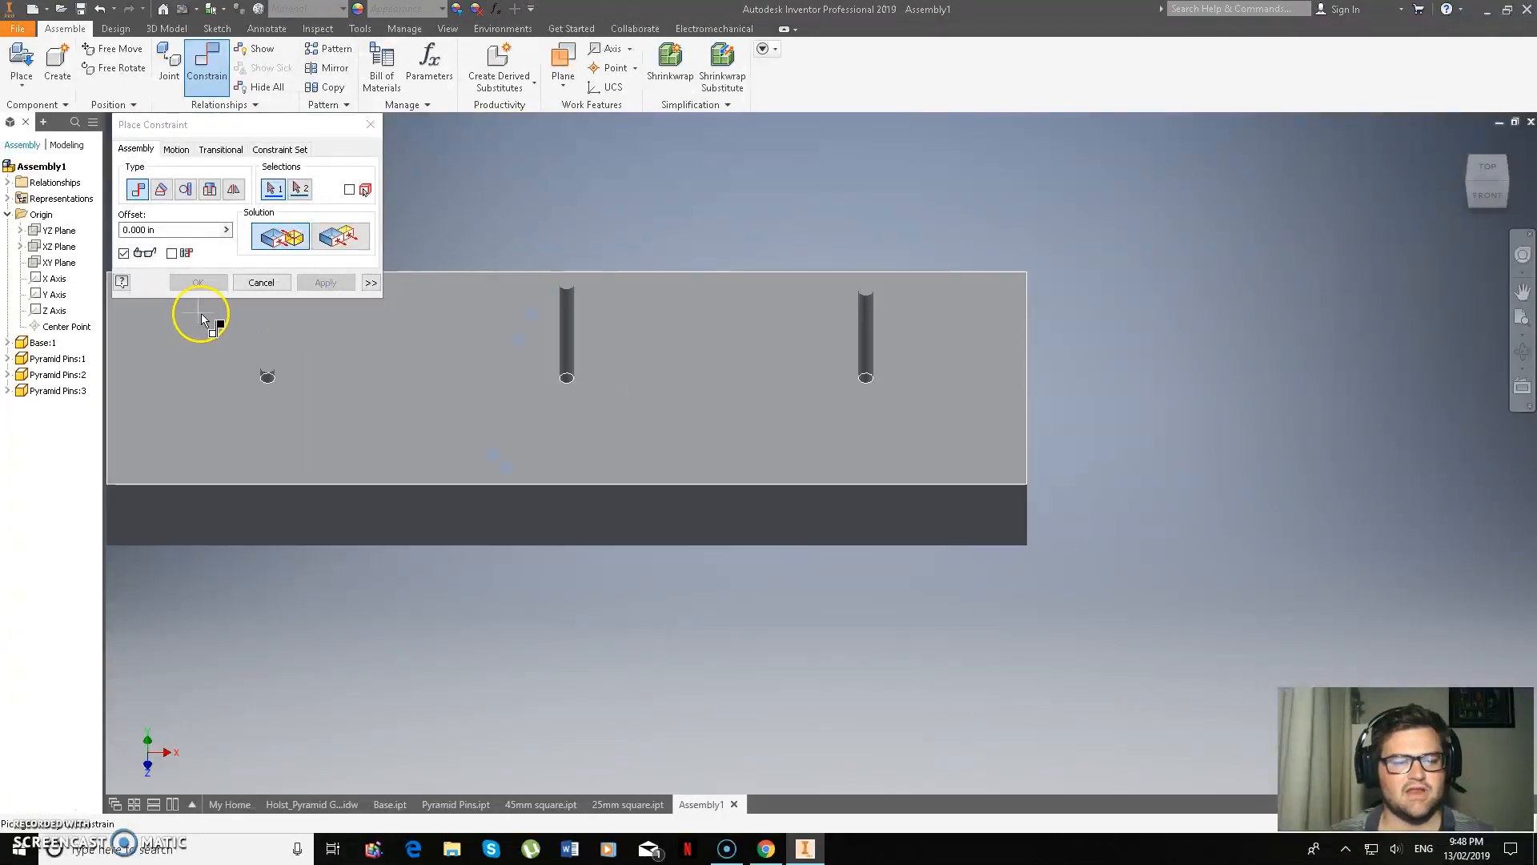
click(249, 286)
Slide the middle and right pins down along their axes through the holes in the Base
drag(572, 352, 584, 449)
drag(868, 388, 867, 505)
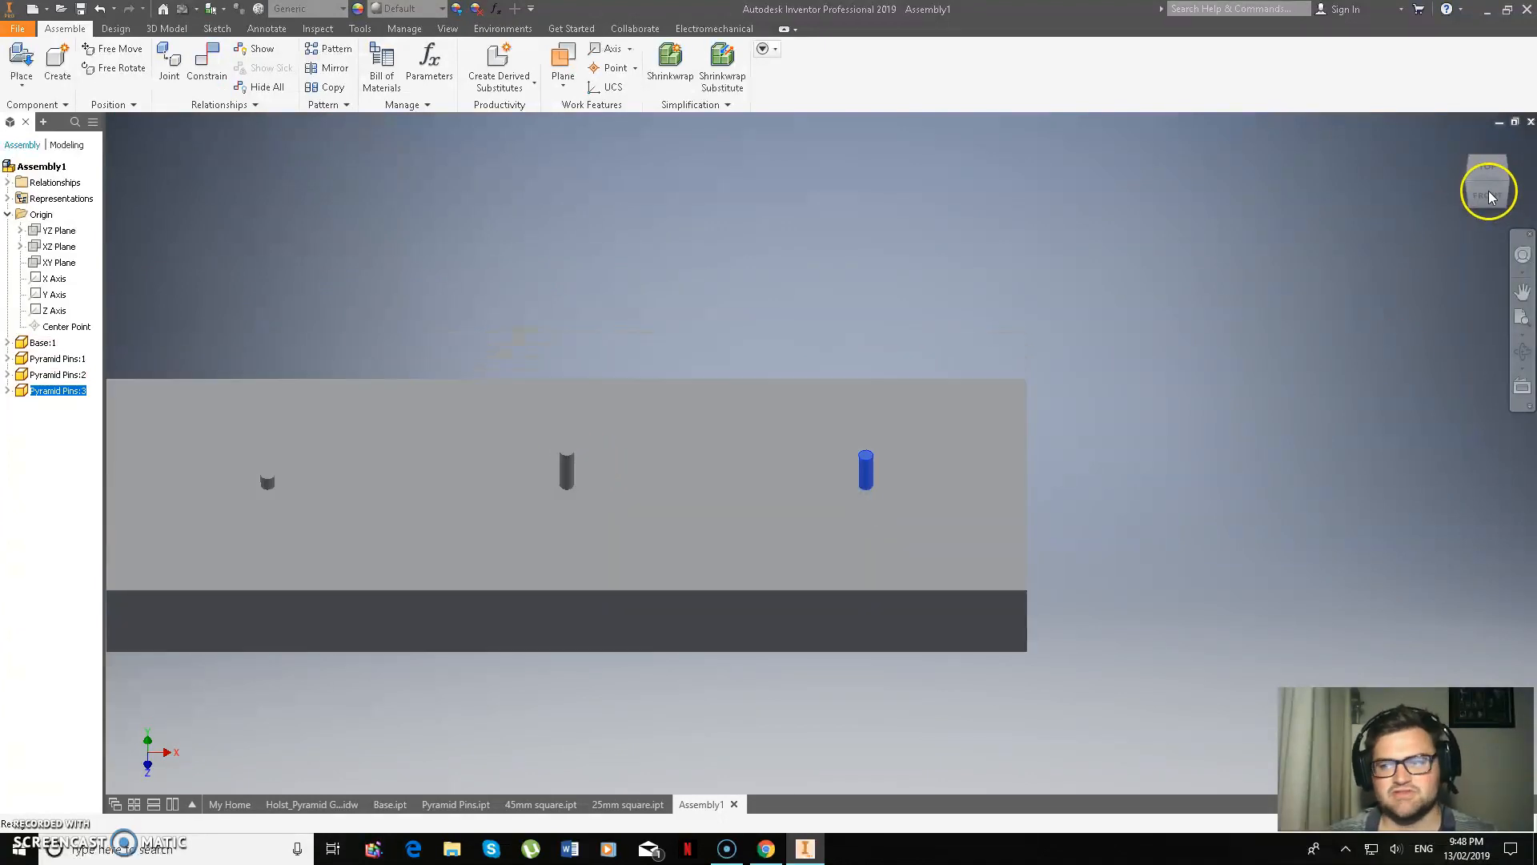
Mate the centre of the left pin's bottom end to the centre of its hole on the Base's underside with a 0.000 in offset
click(1486, 196)
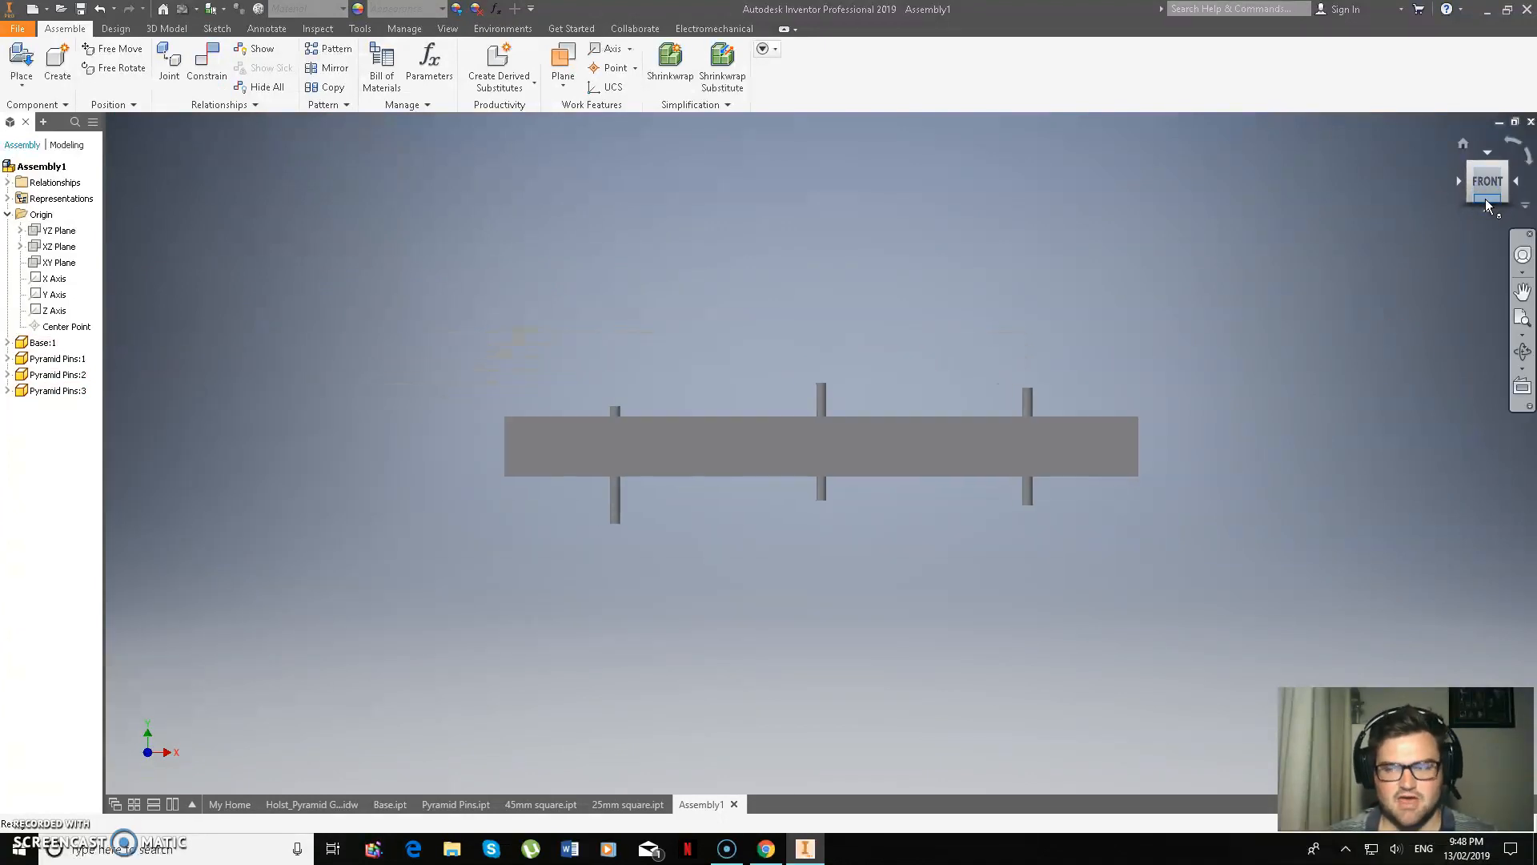
click(1485, 203)
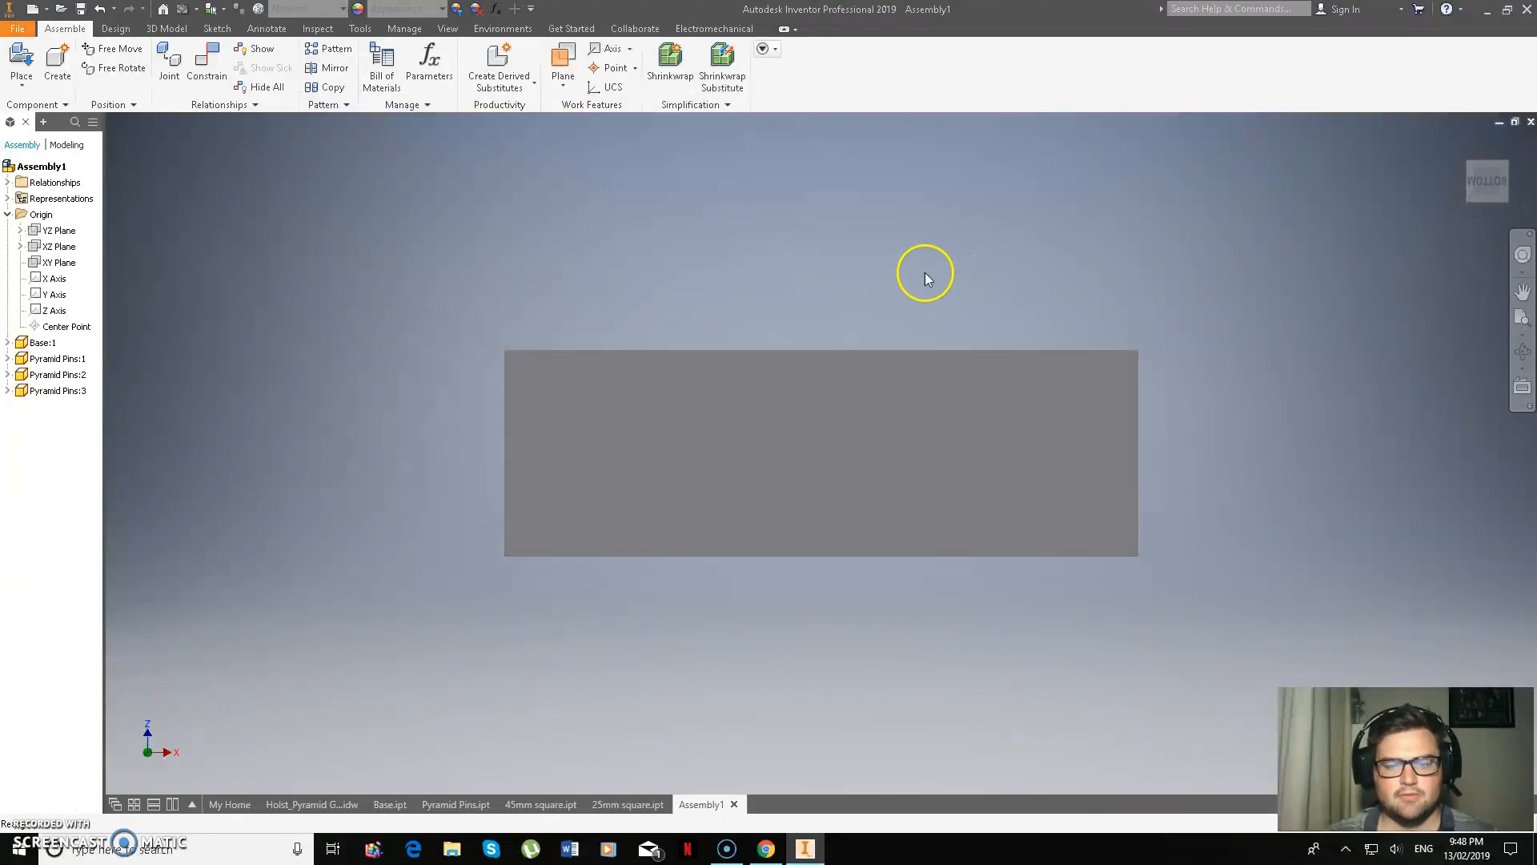
click(1502, 171)
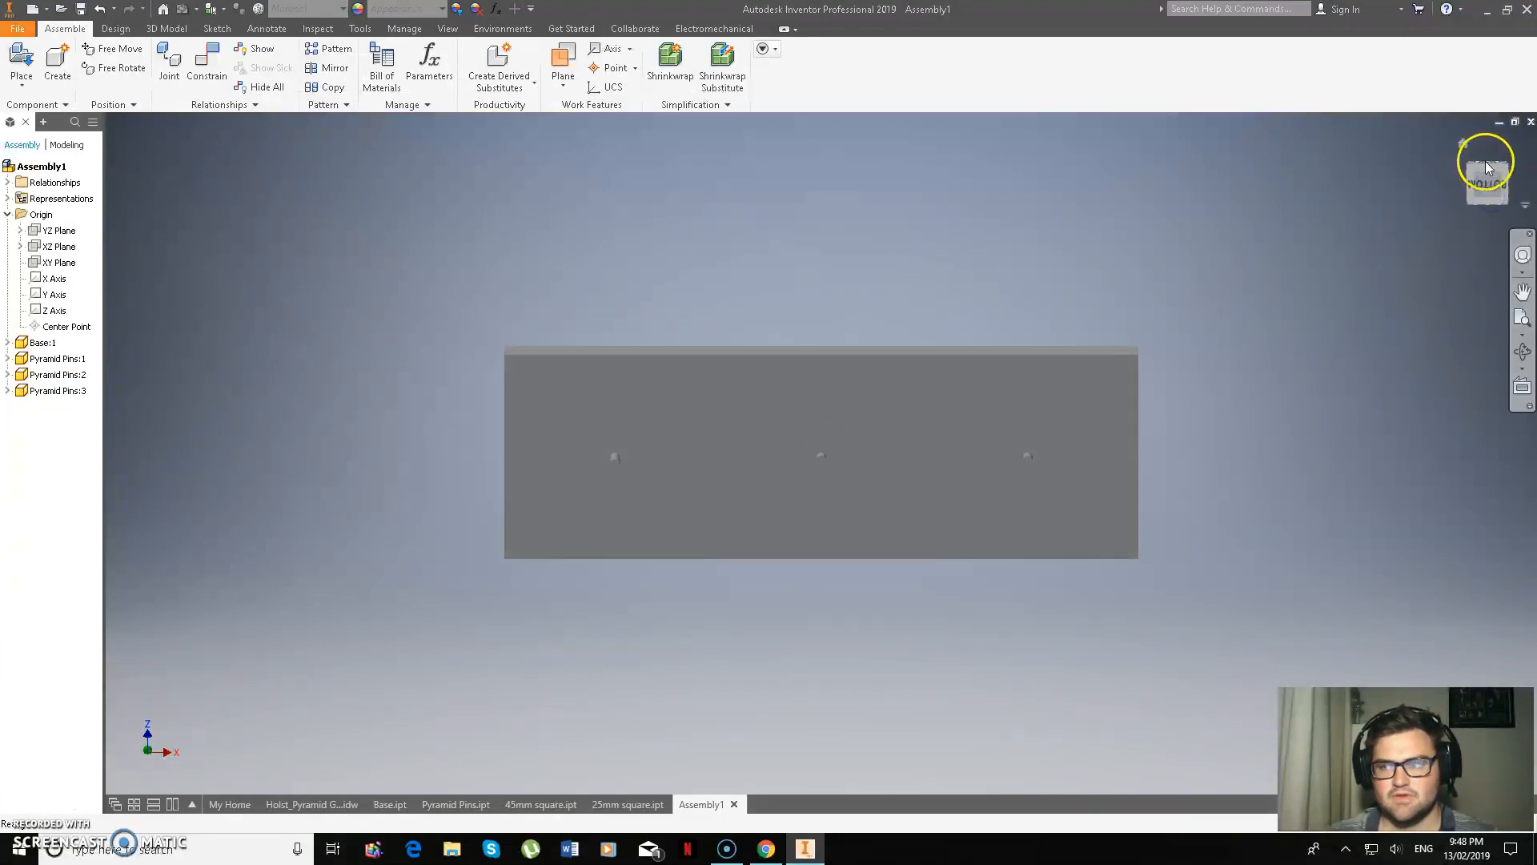
scroll(838, 470, up, 3)
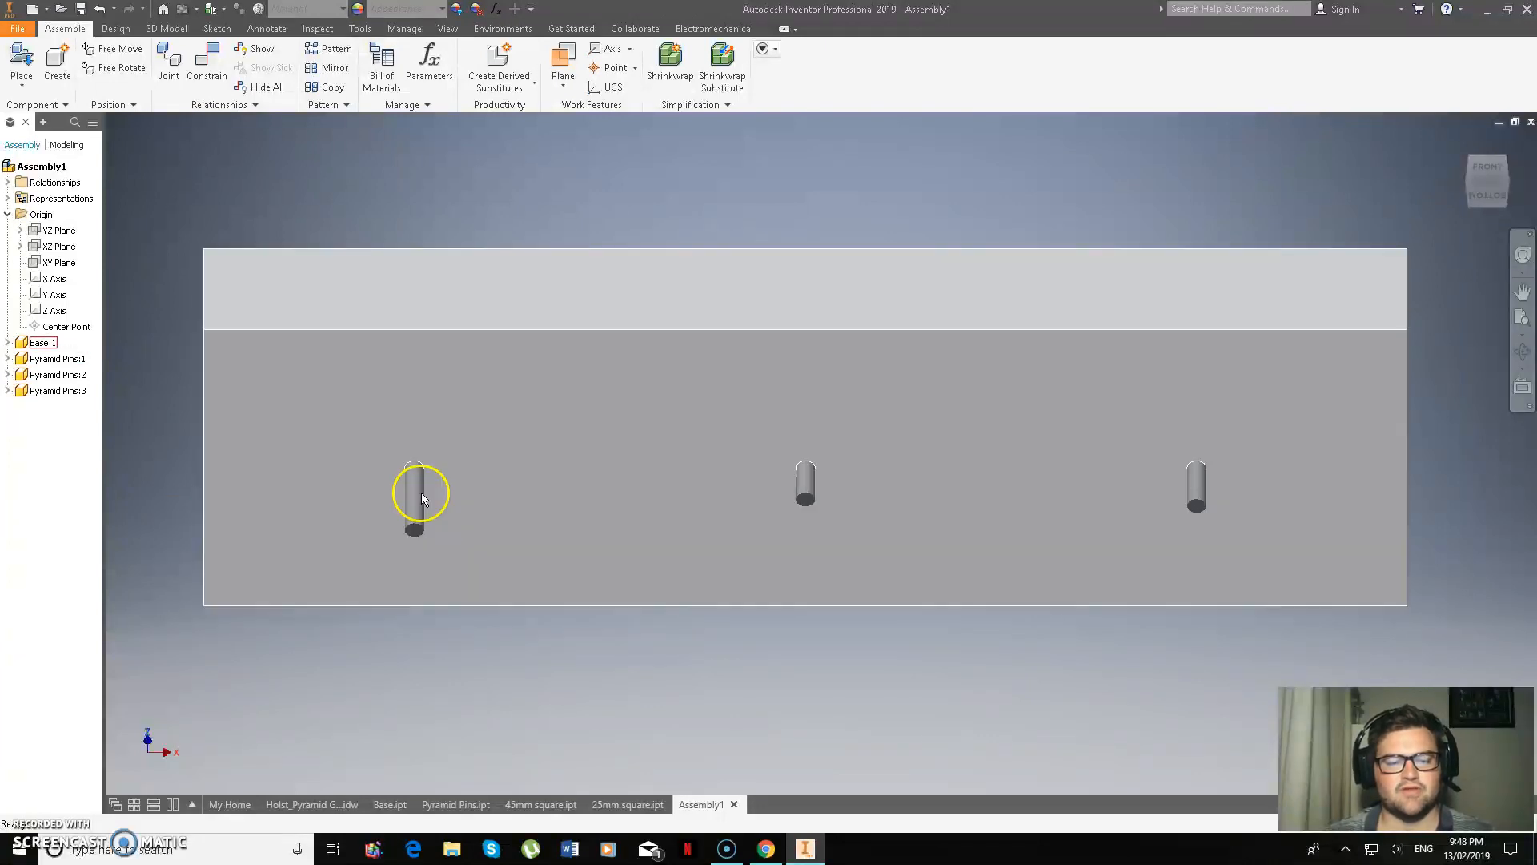
click(206, 63)
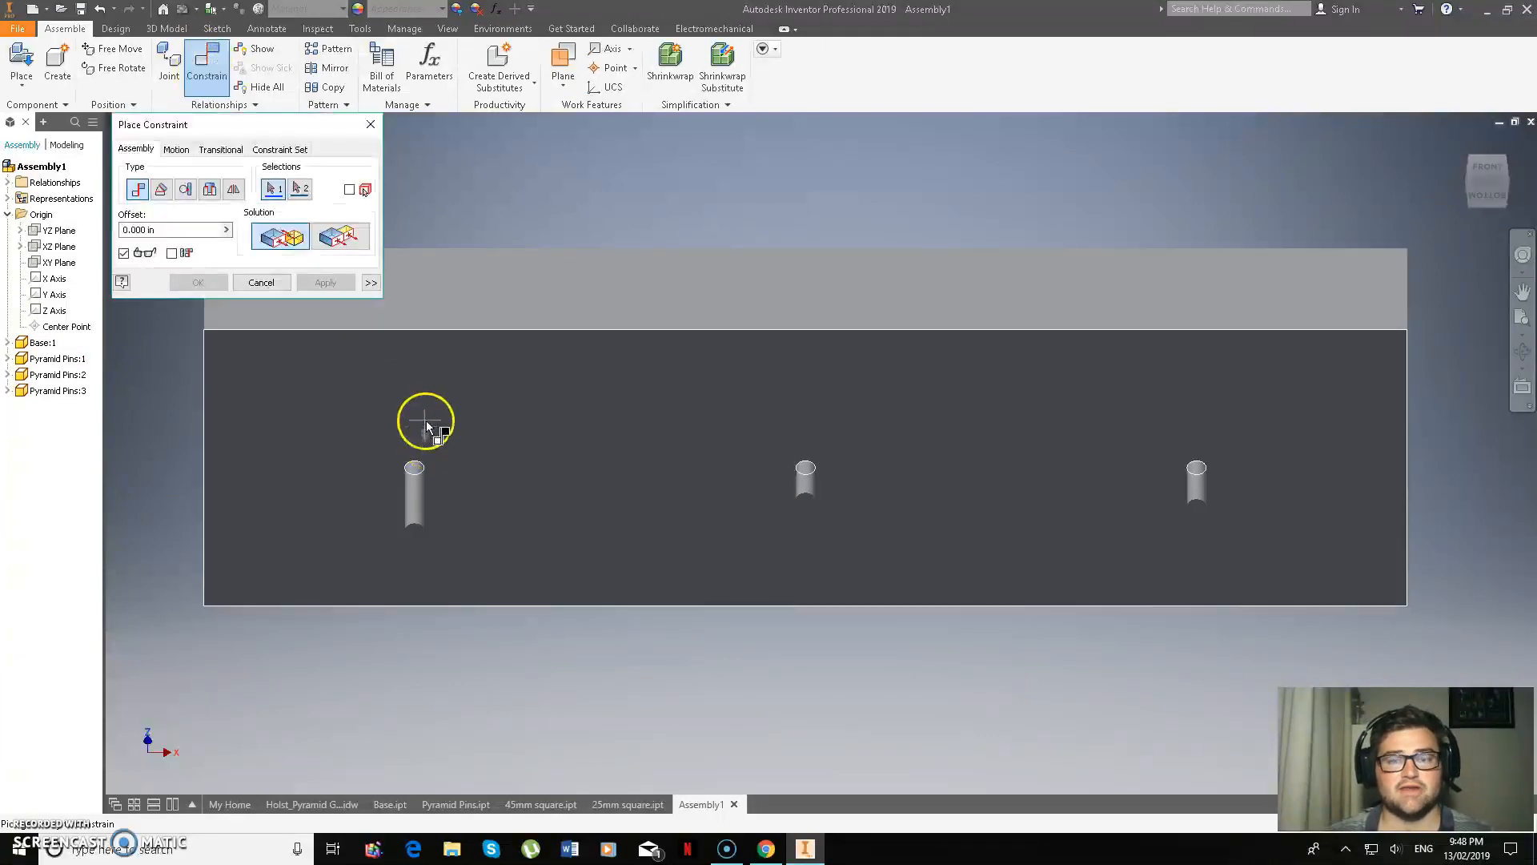
click(418, 530)
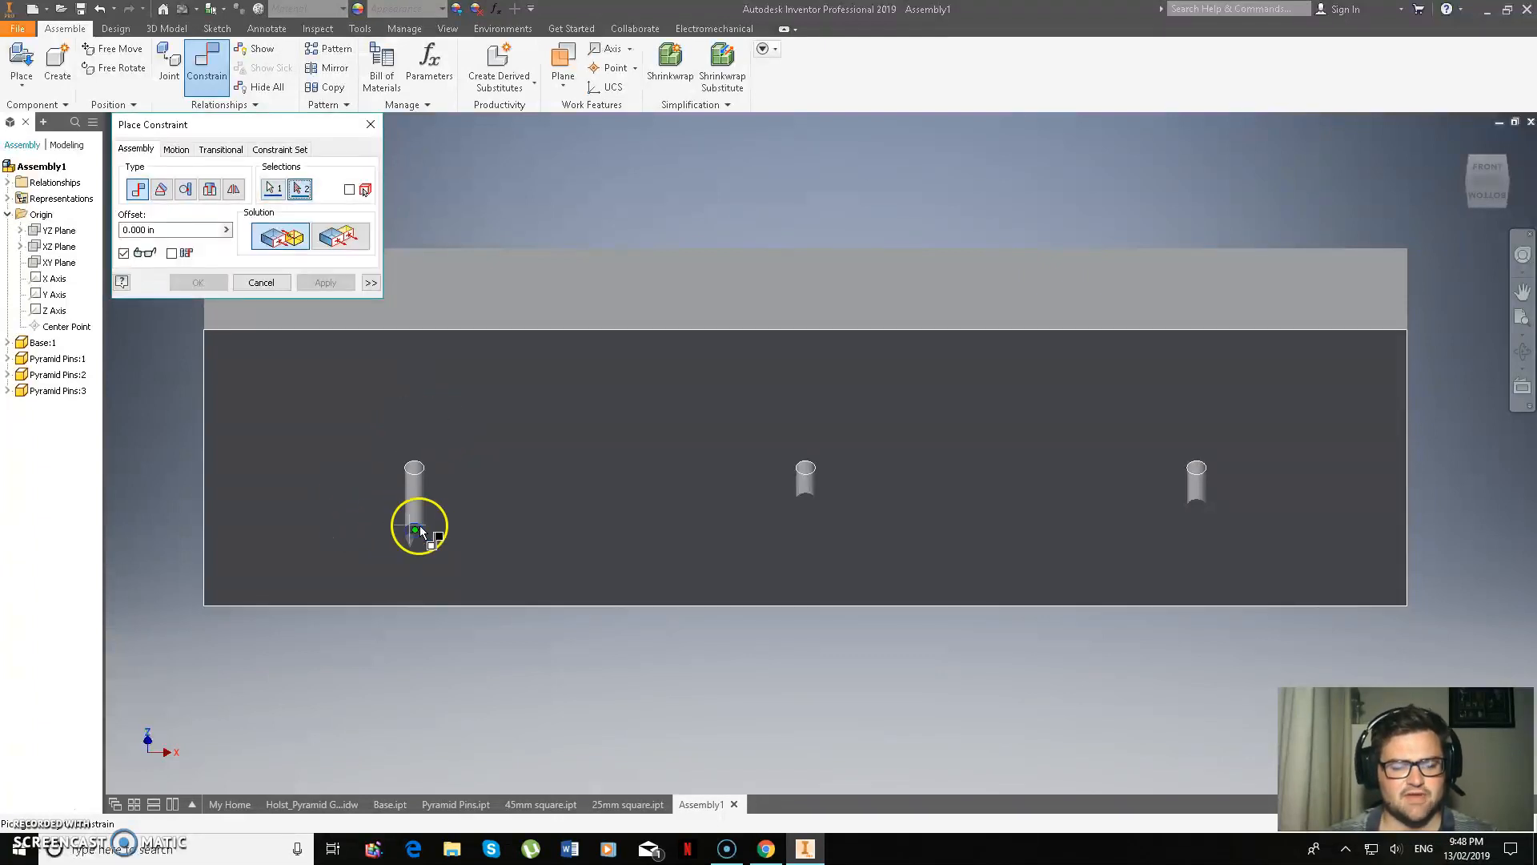
click(415, 467)
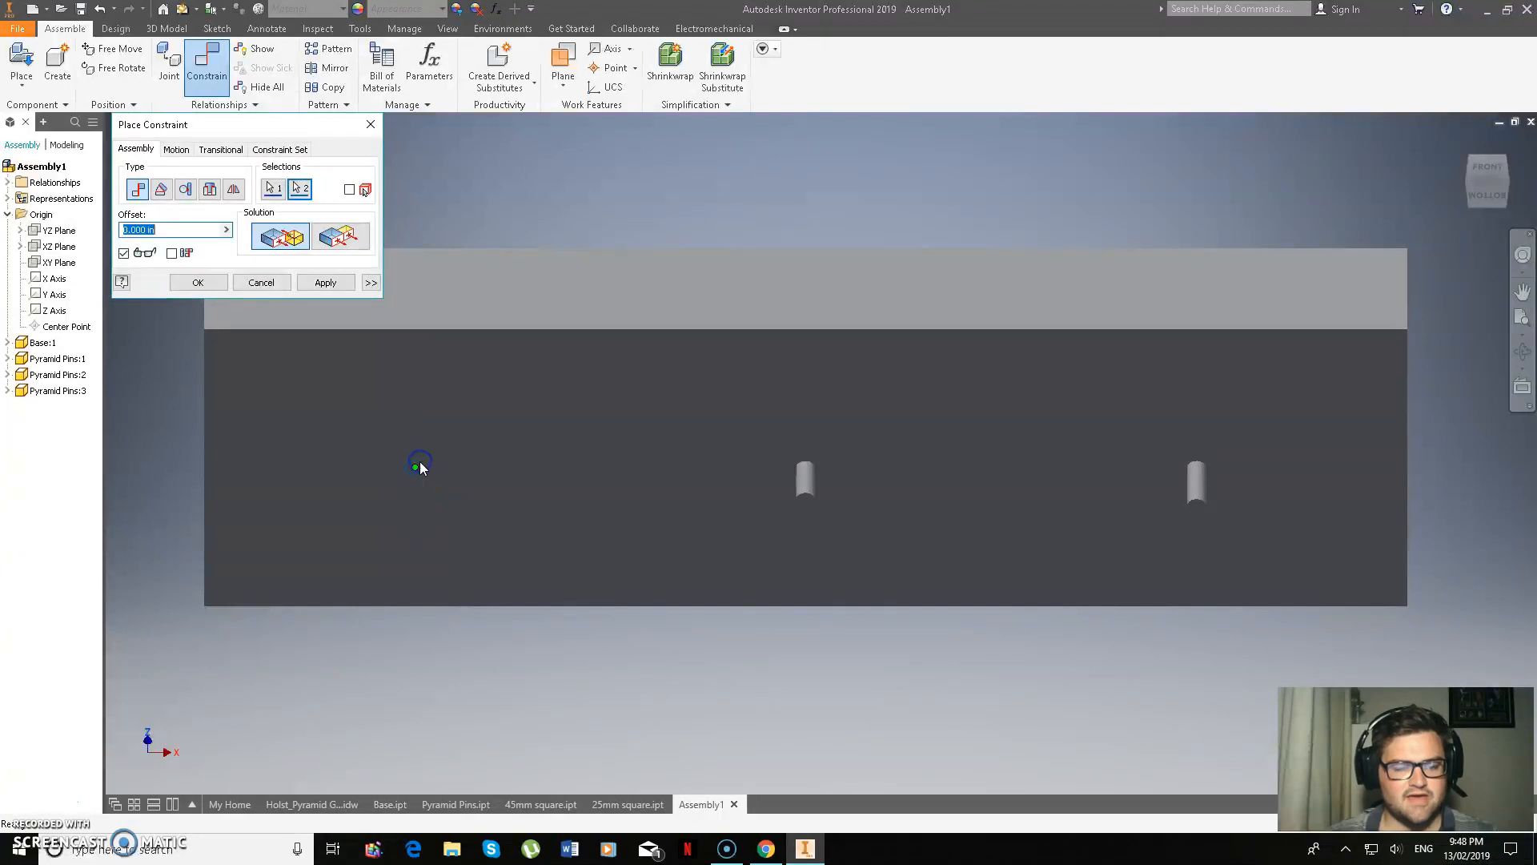
click(325, 282)
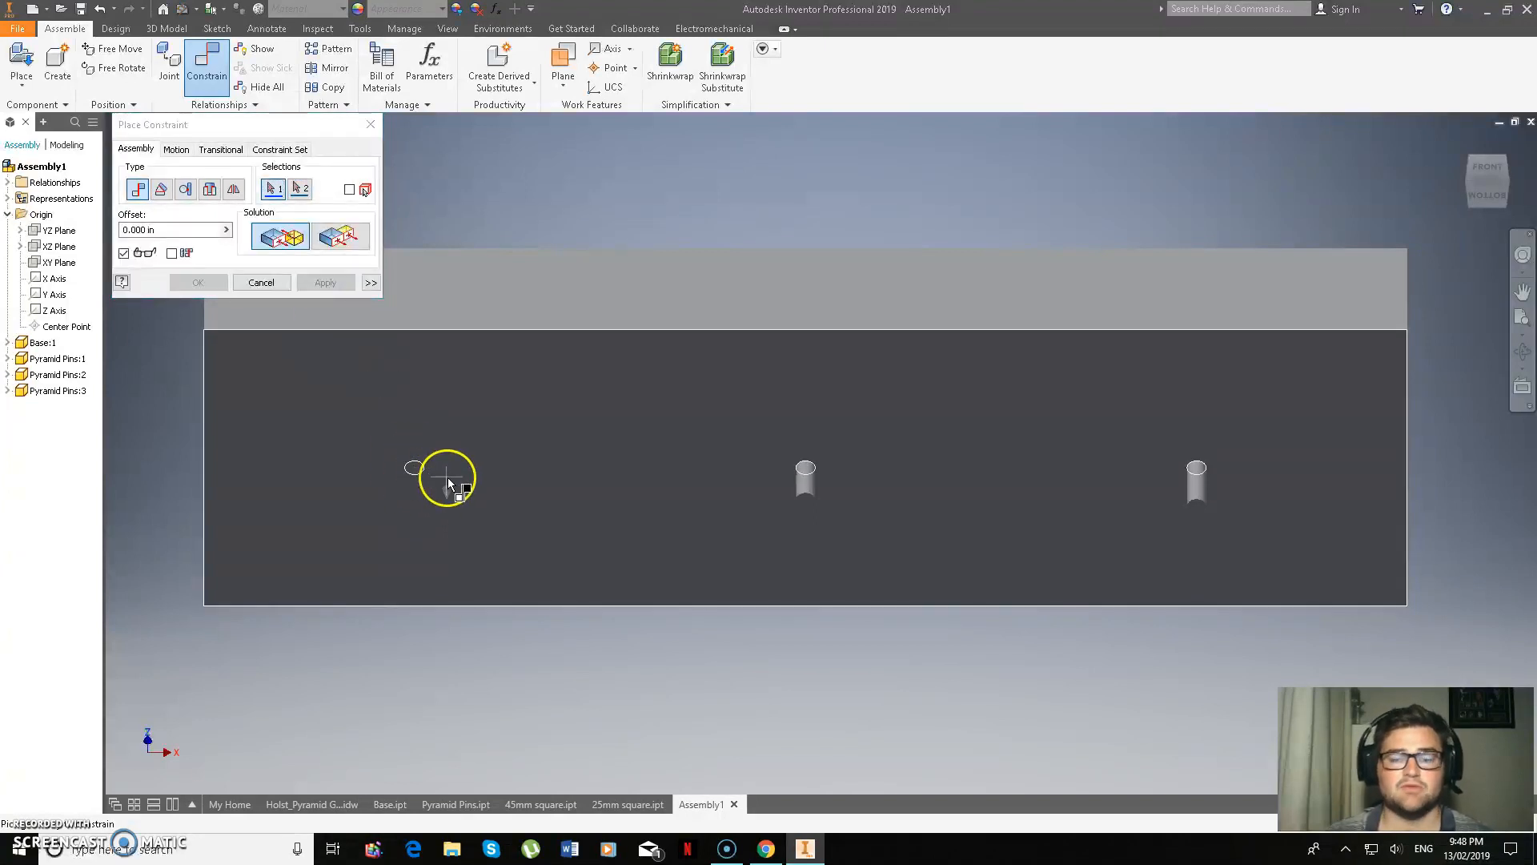
Mate the centre of the middle pin's bottom end to its hole's centre on the Base's underside with a 0.000 in offset
click(813, 467)
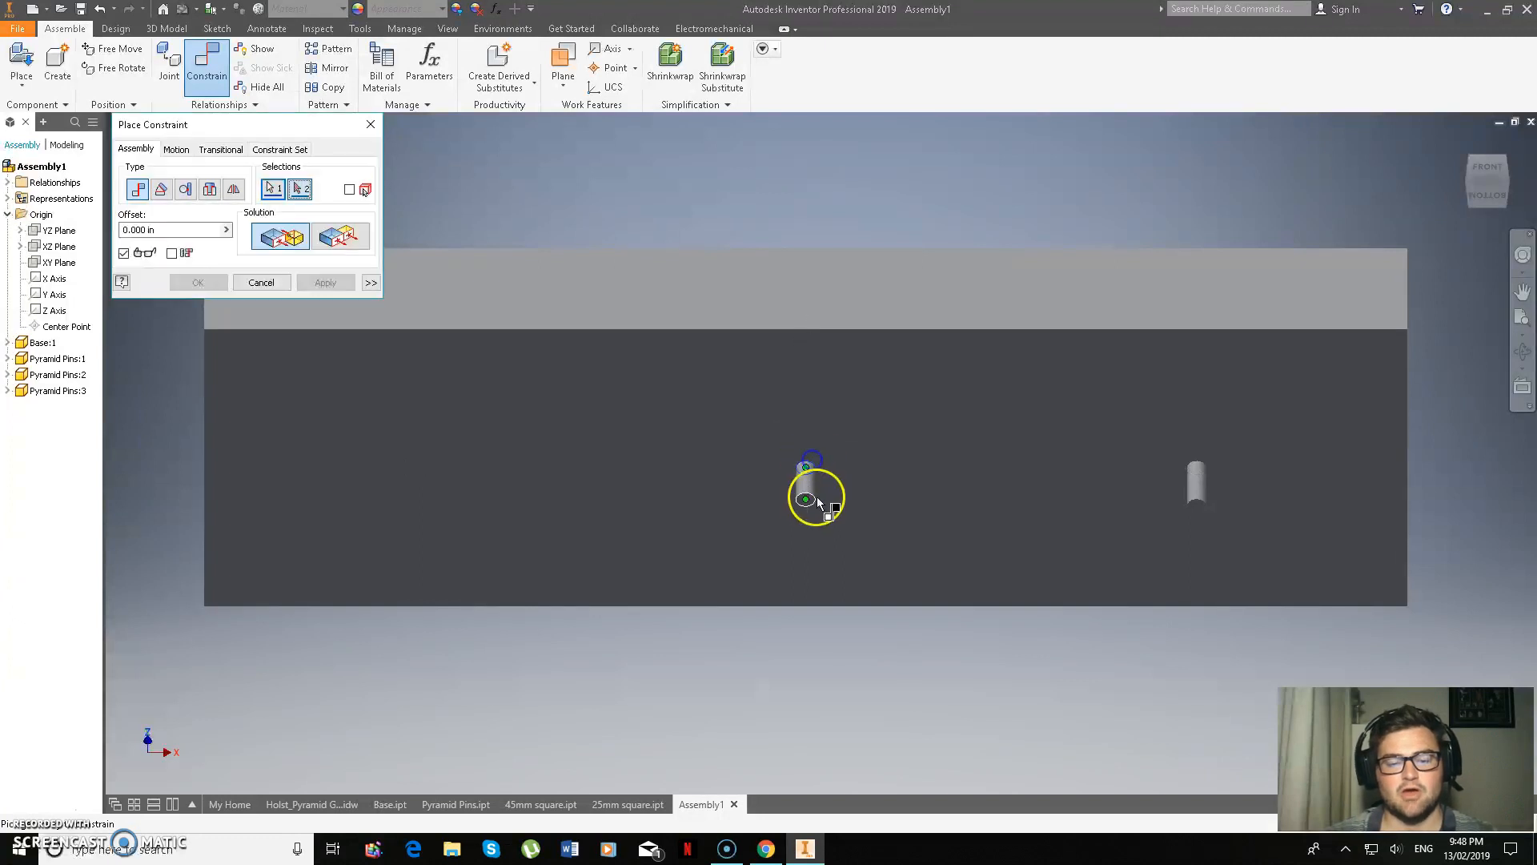
click(816, 499)
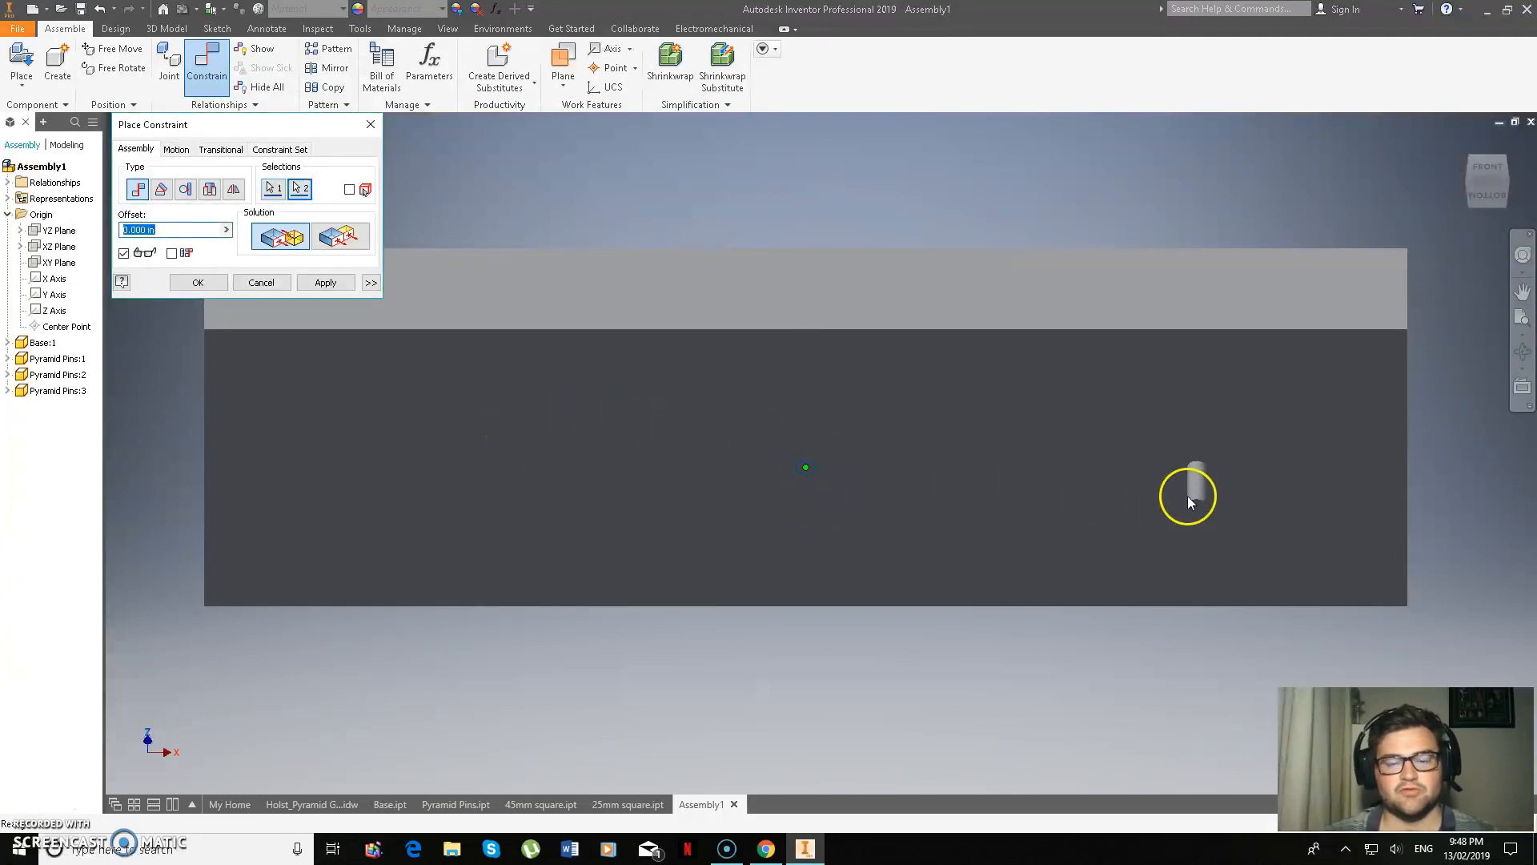
click(334, 287)
Mate the centre of the right pin's bottom end to its hole's centre on the Base's underside with a 0.000 in offset
click(1198, 505)
click(1198, 468)
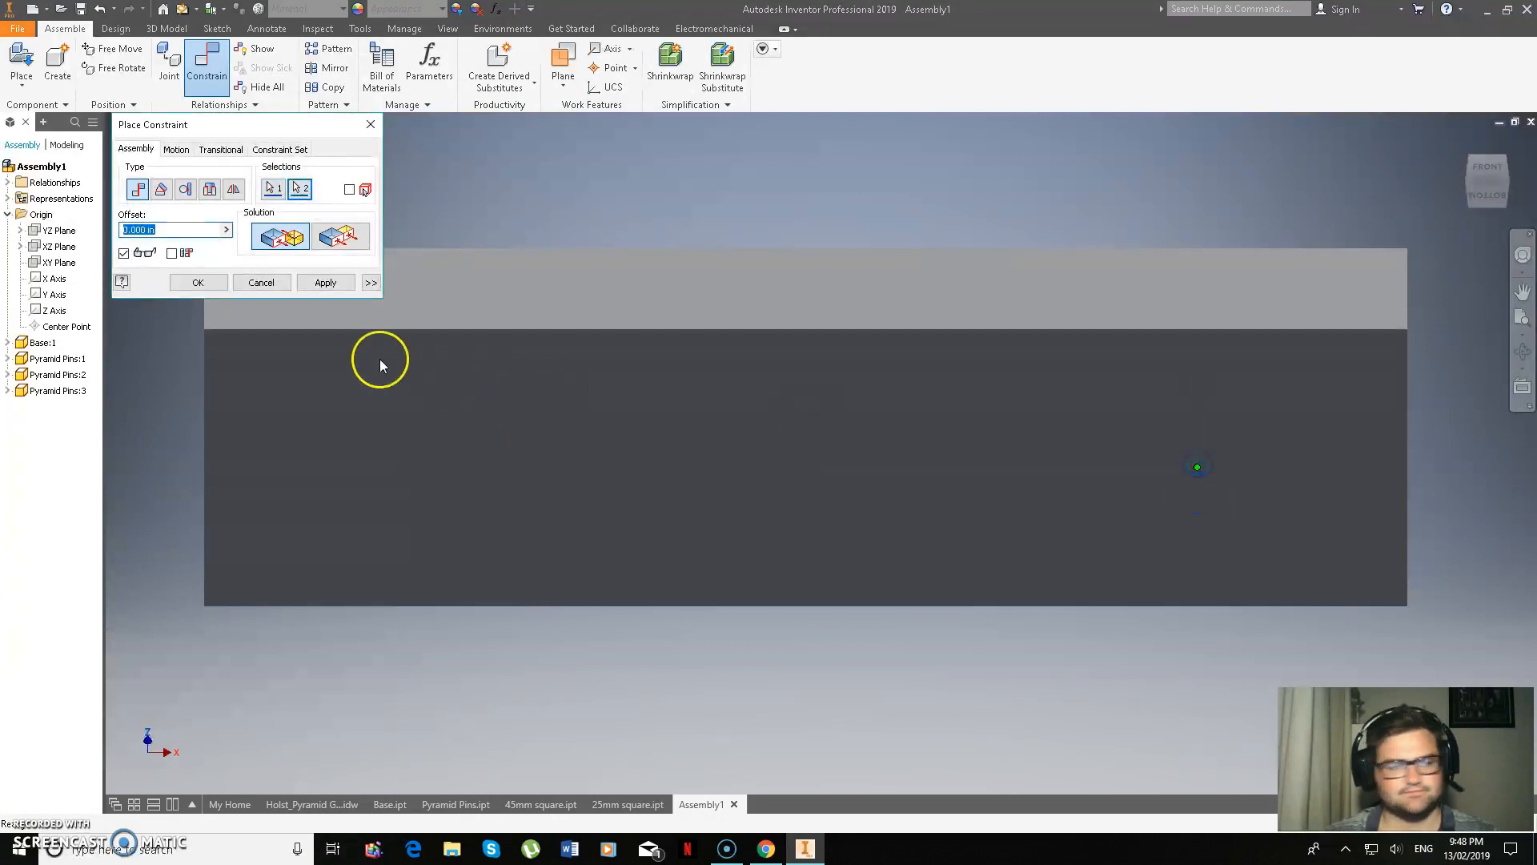
click(213, 282)
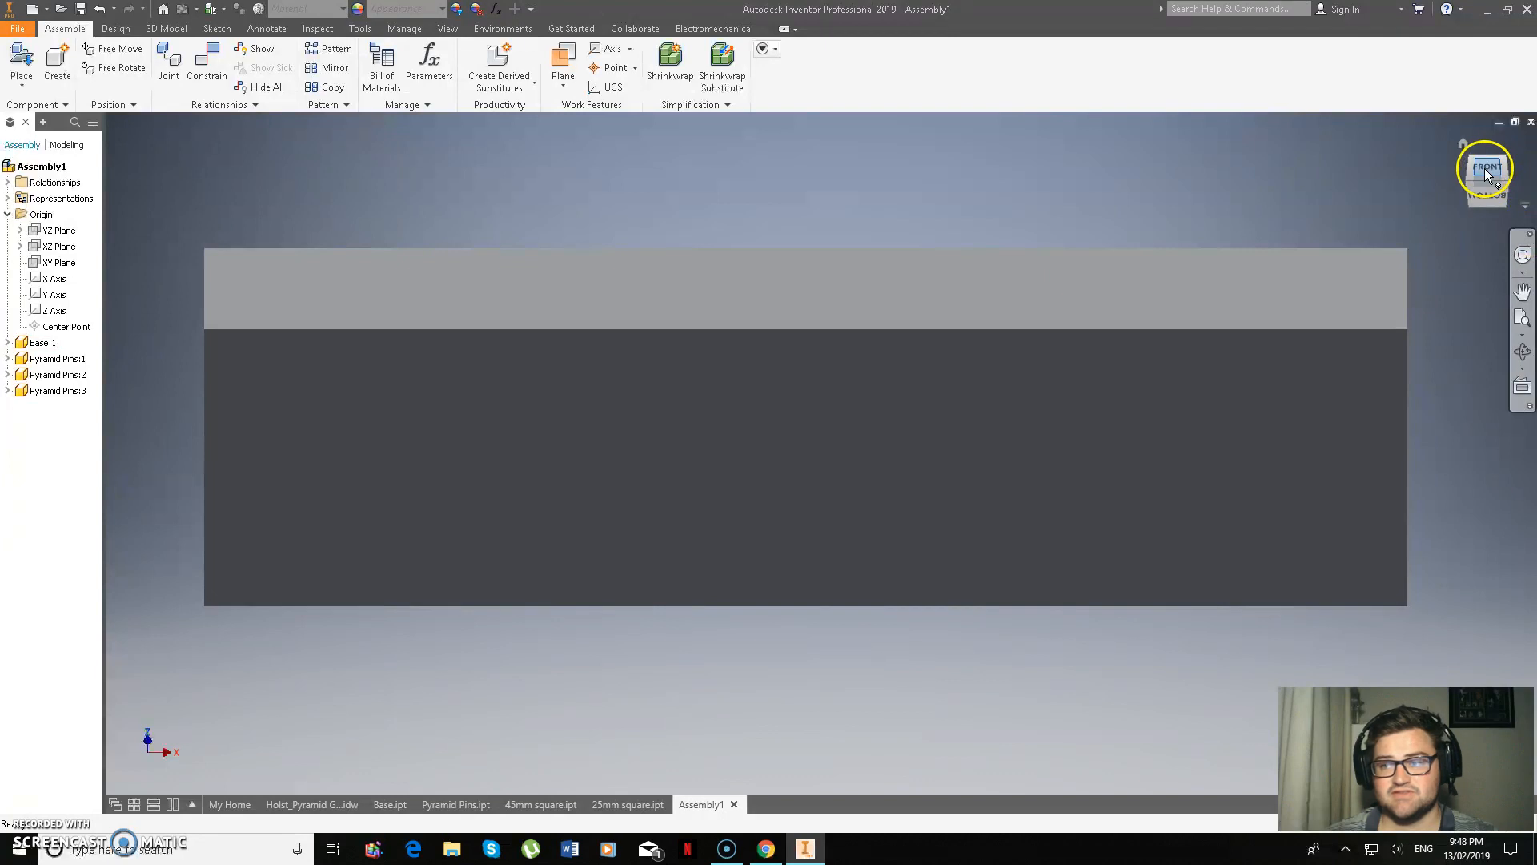
Check from the front whether the left pin can still be moved upward out of the Base
click(1487, 170)
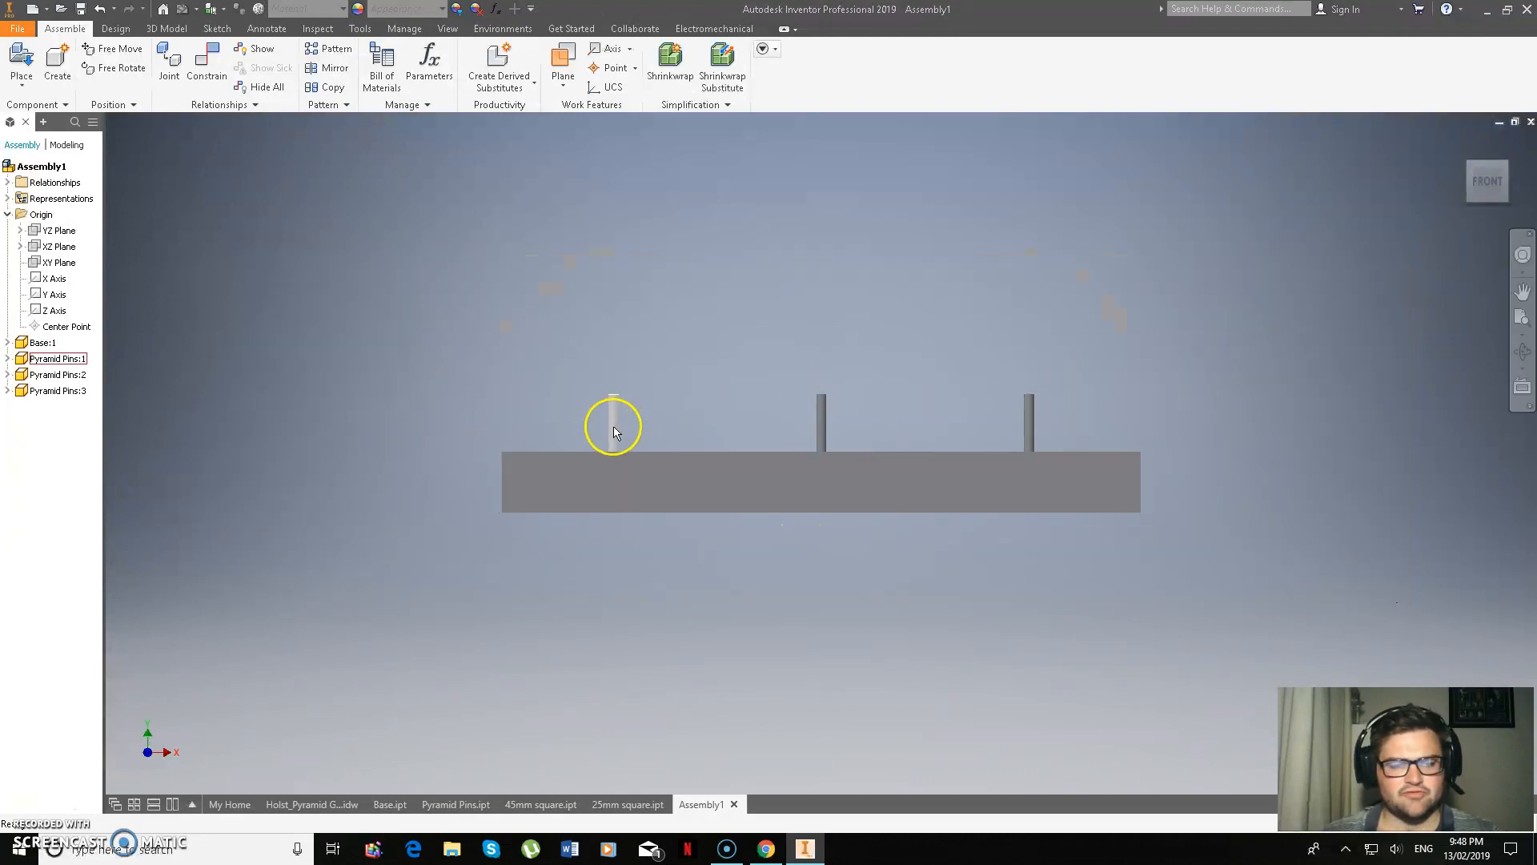
drag(615, 427, 614, 392)
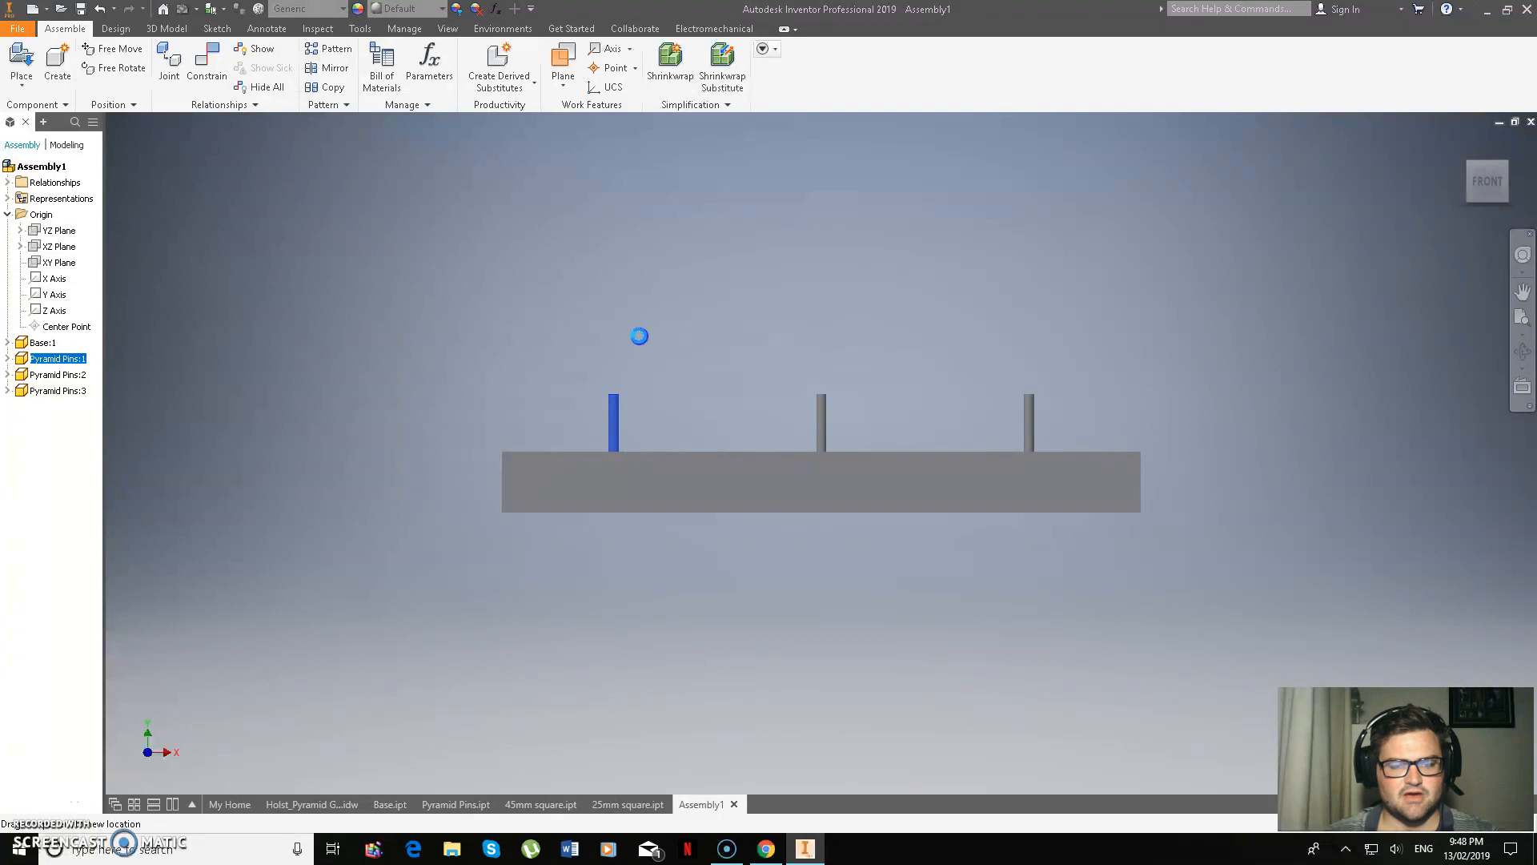
click(735, 307)
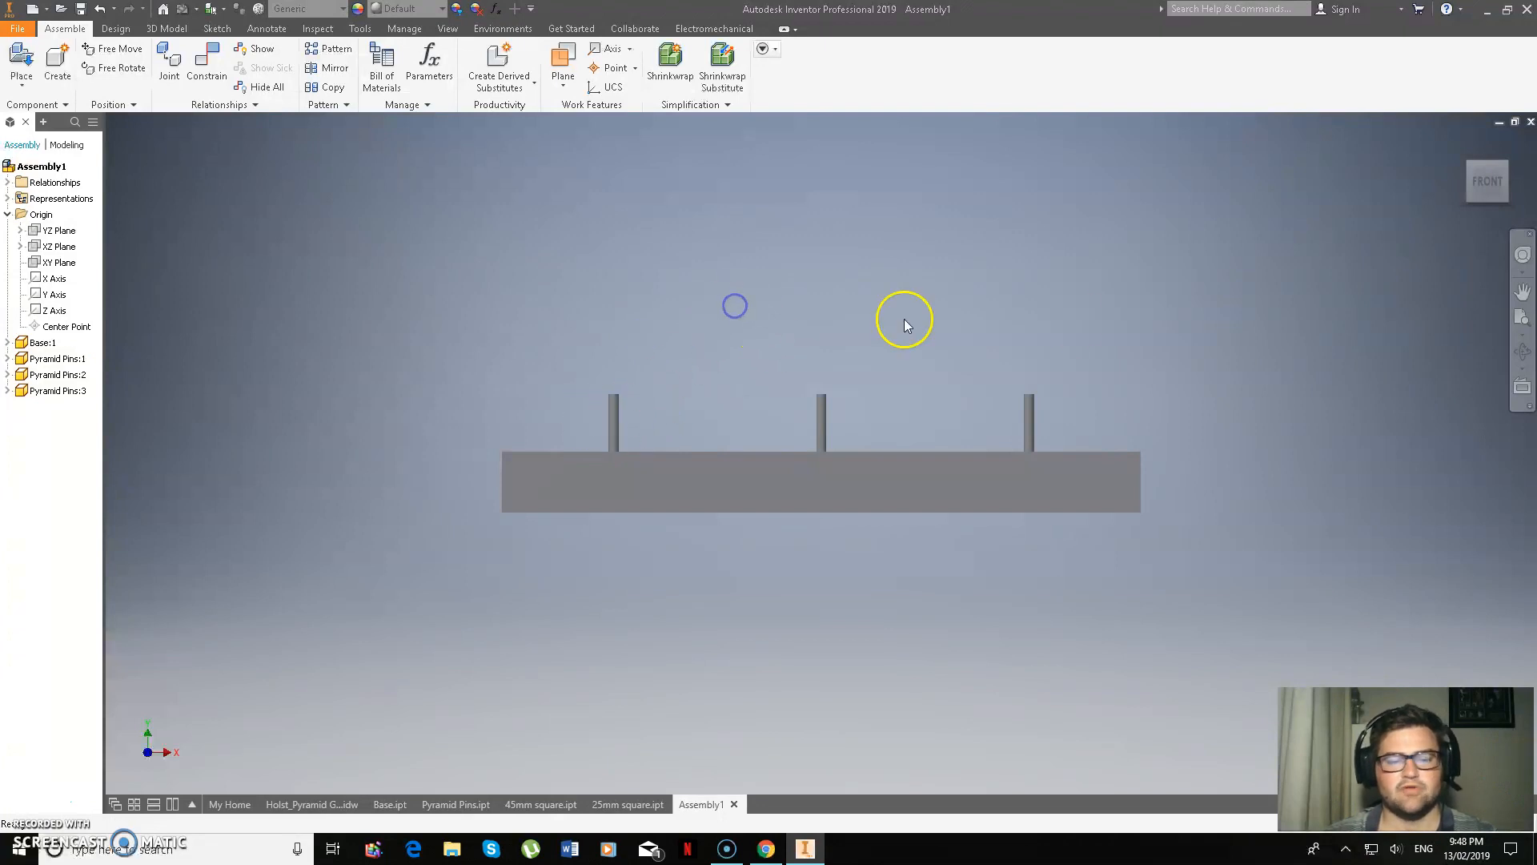
Place one instance of the 65mm square part over the middle pin of the Base
click(1499, 183)
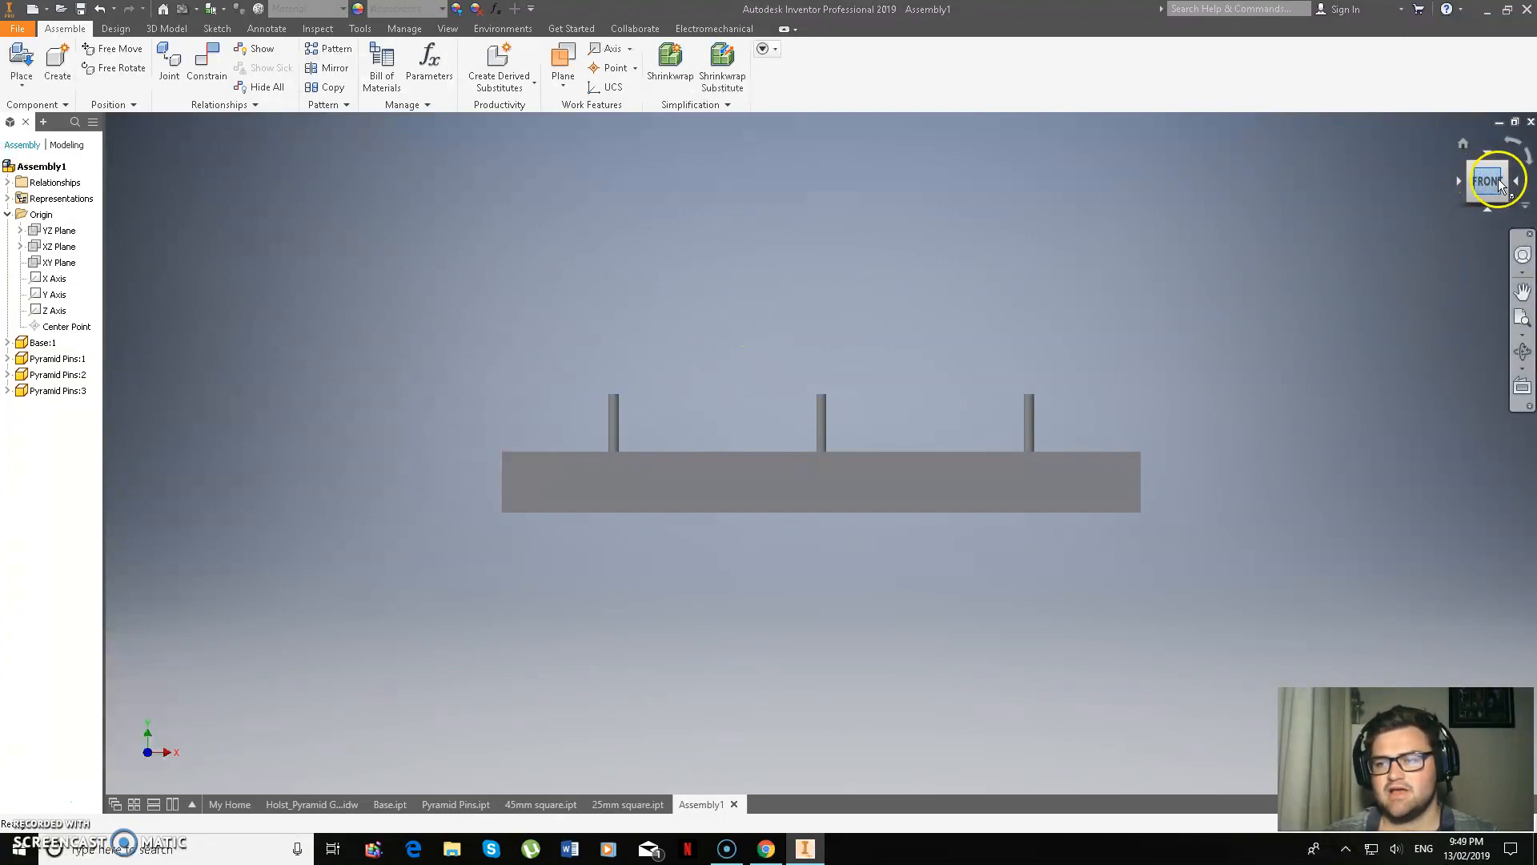
click(1486, 165)
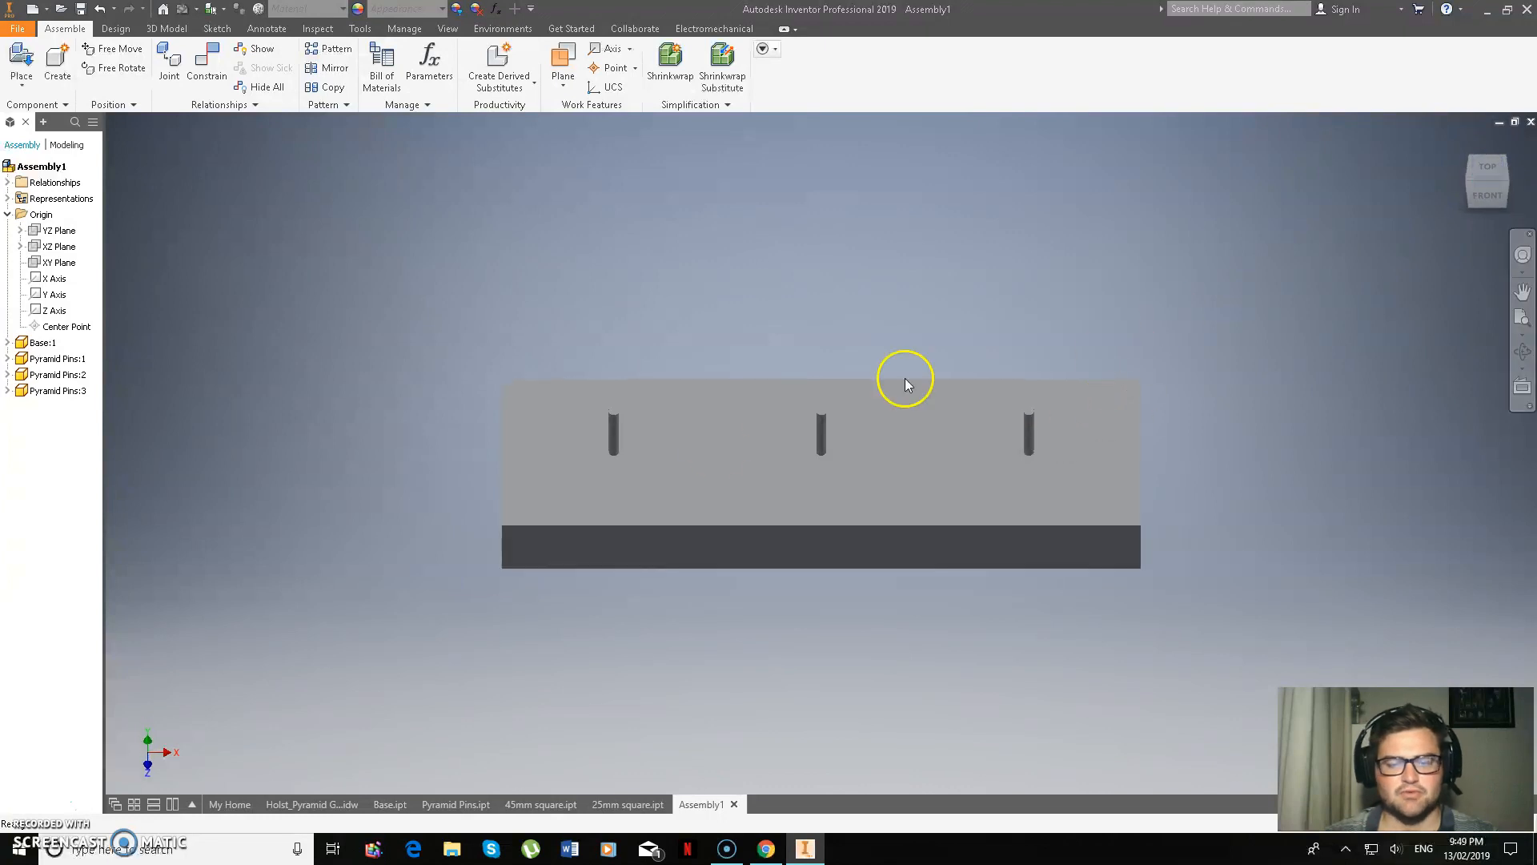
click(14, 60)
click(741, 411)
click(1010, 618)
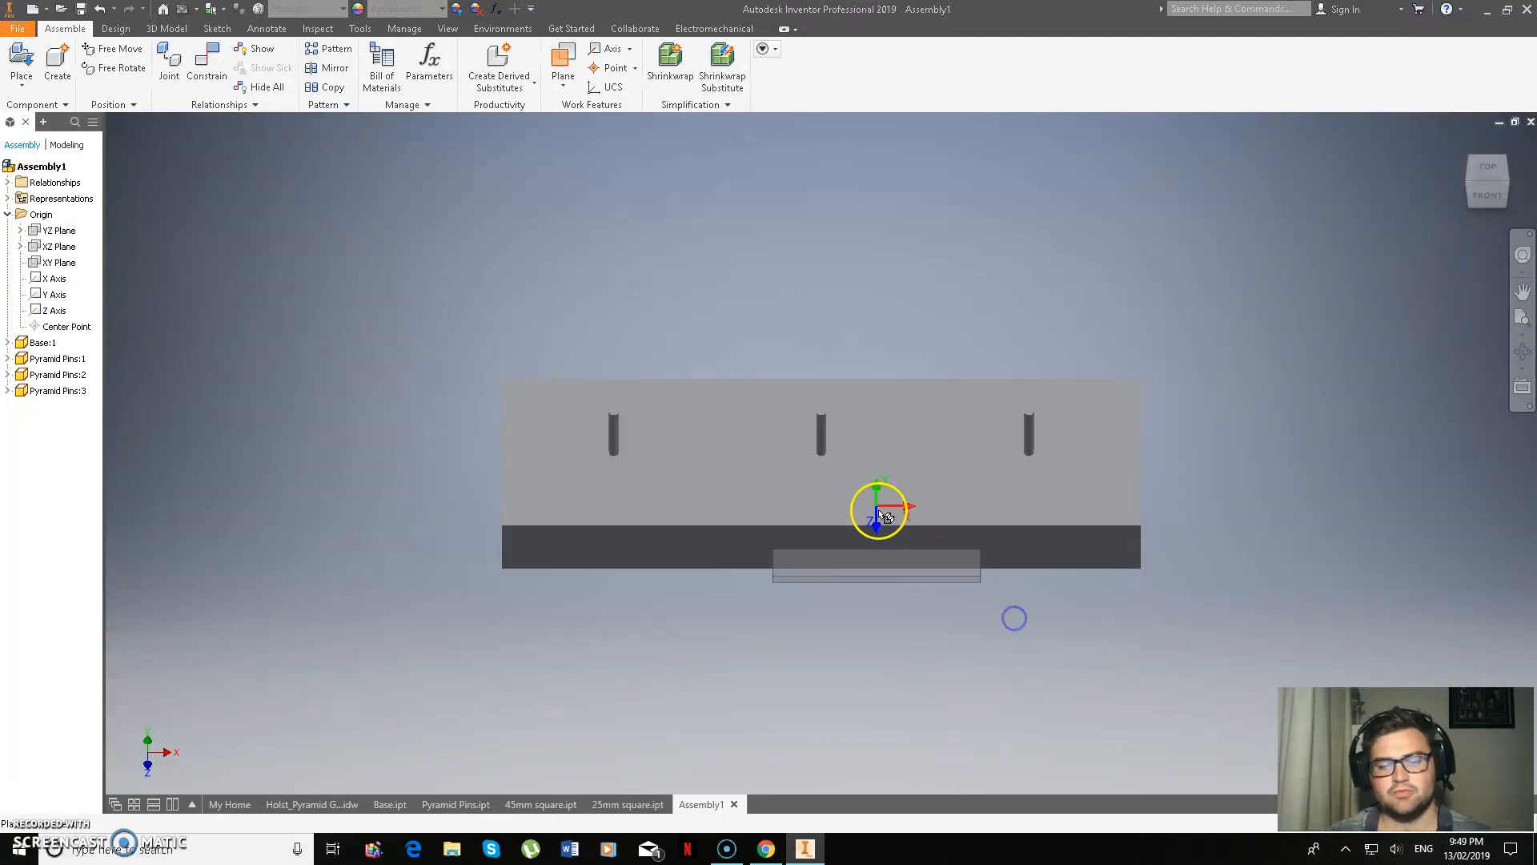
click(815, 432)
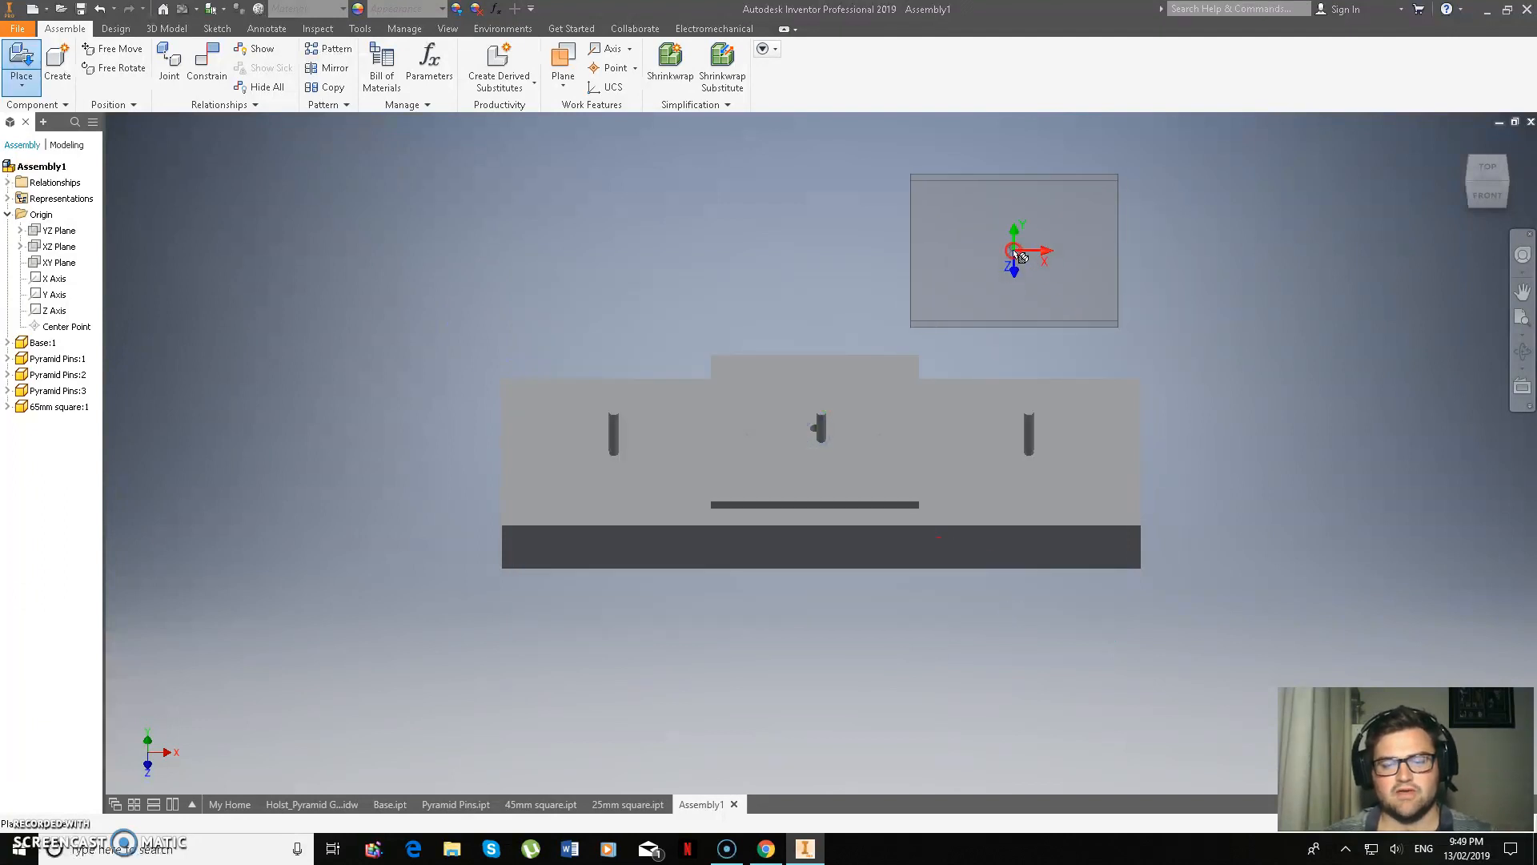
right_click(1013, 250)
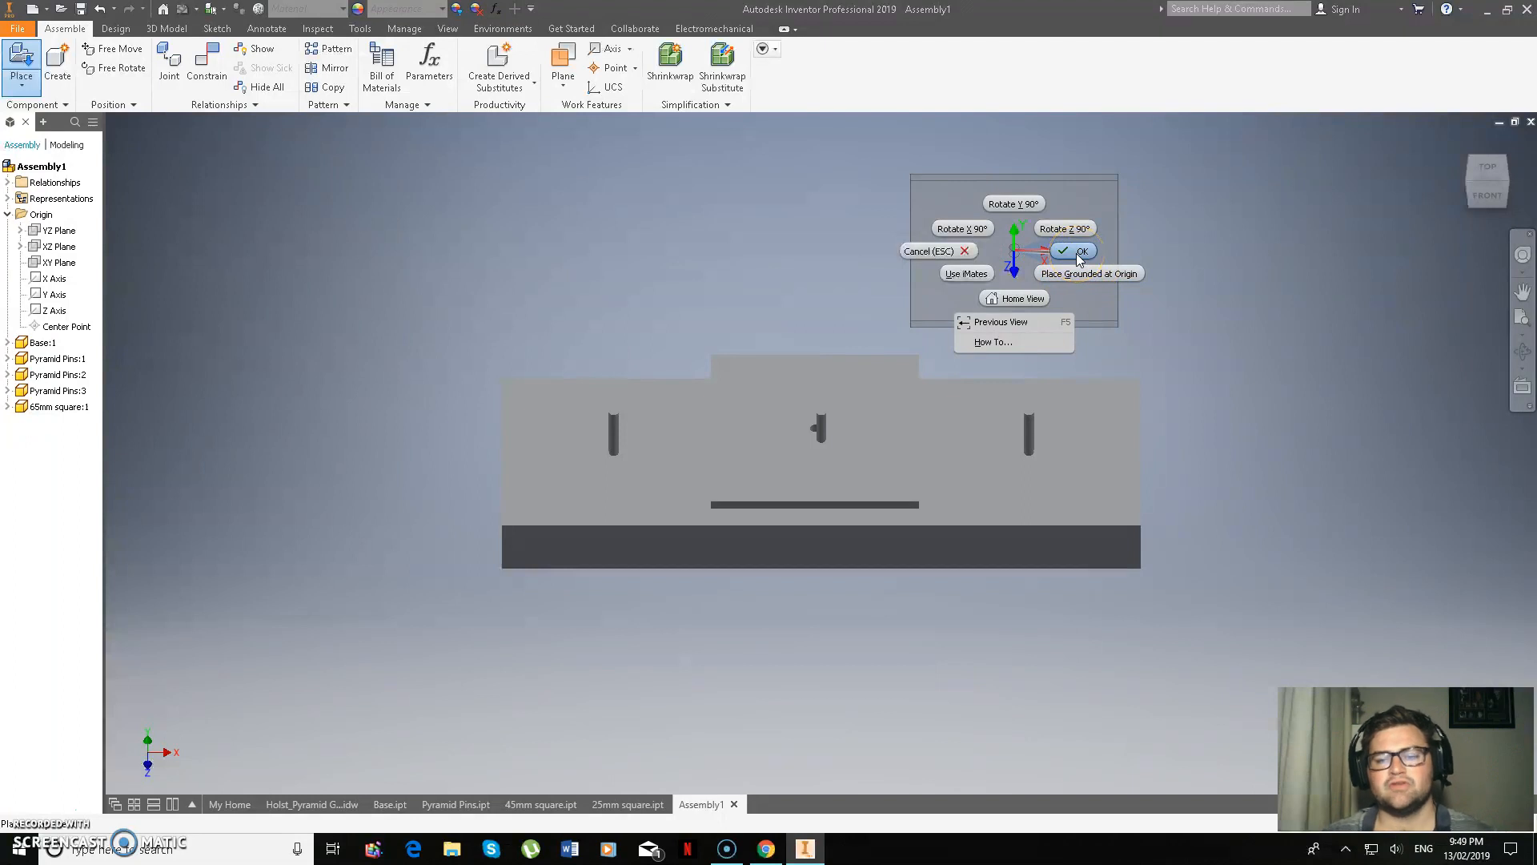
click(1078, 253)
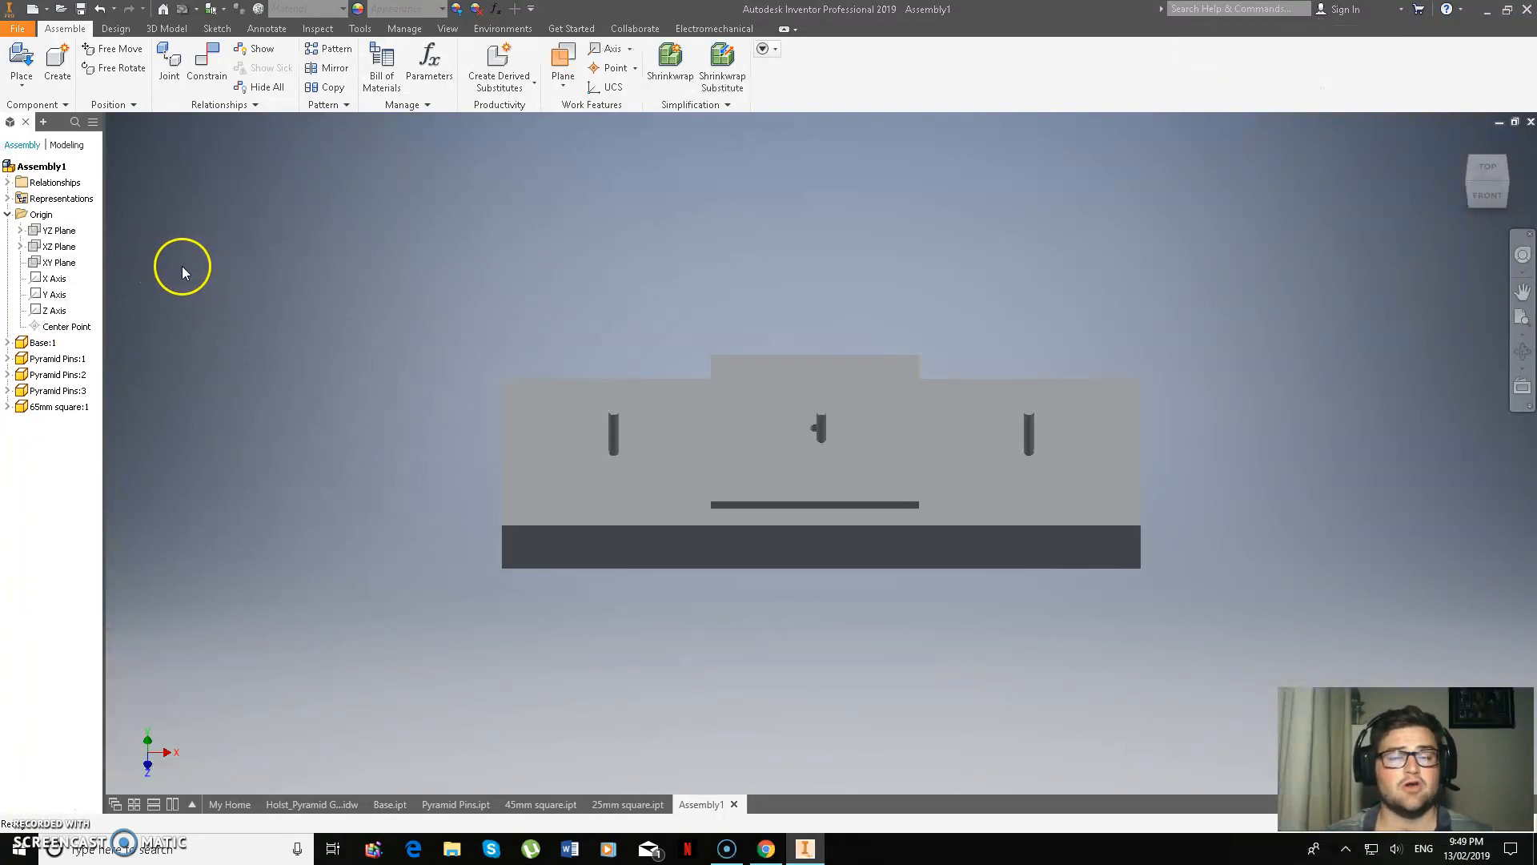
Mate the axis of the 65mm square's hole to the middle pin's axis with a 0.000 in offset
click(207, 65)
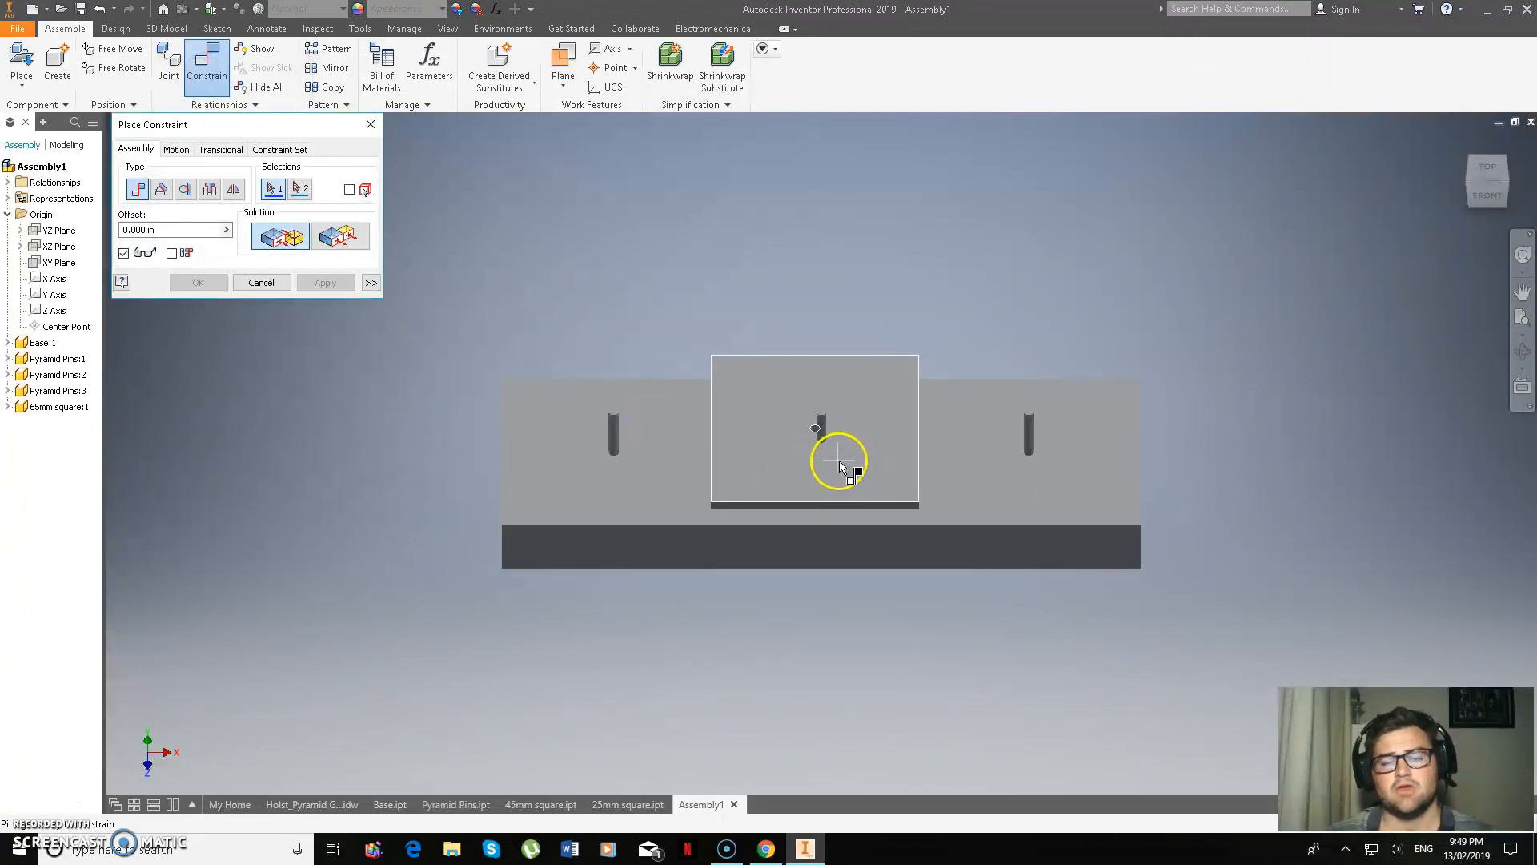
scroll(833, 456, up, 3)
click(794, 385)
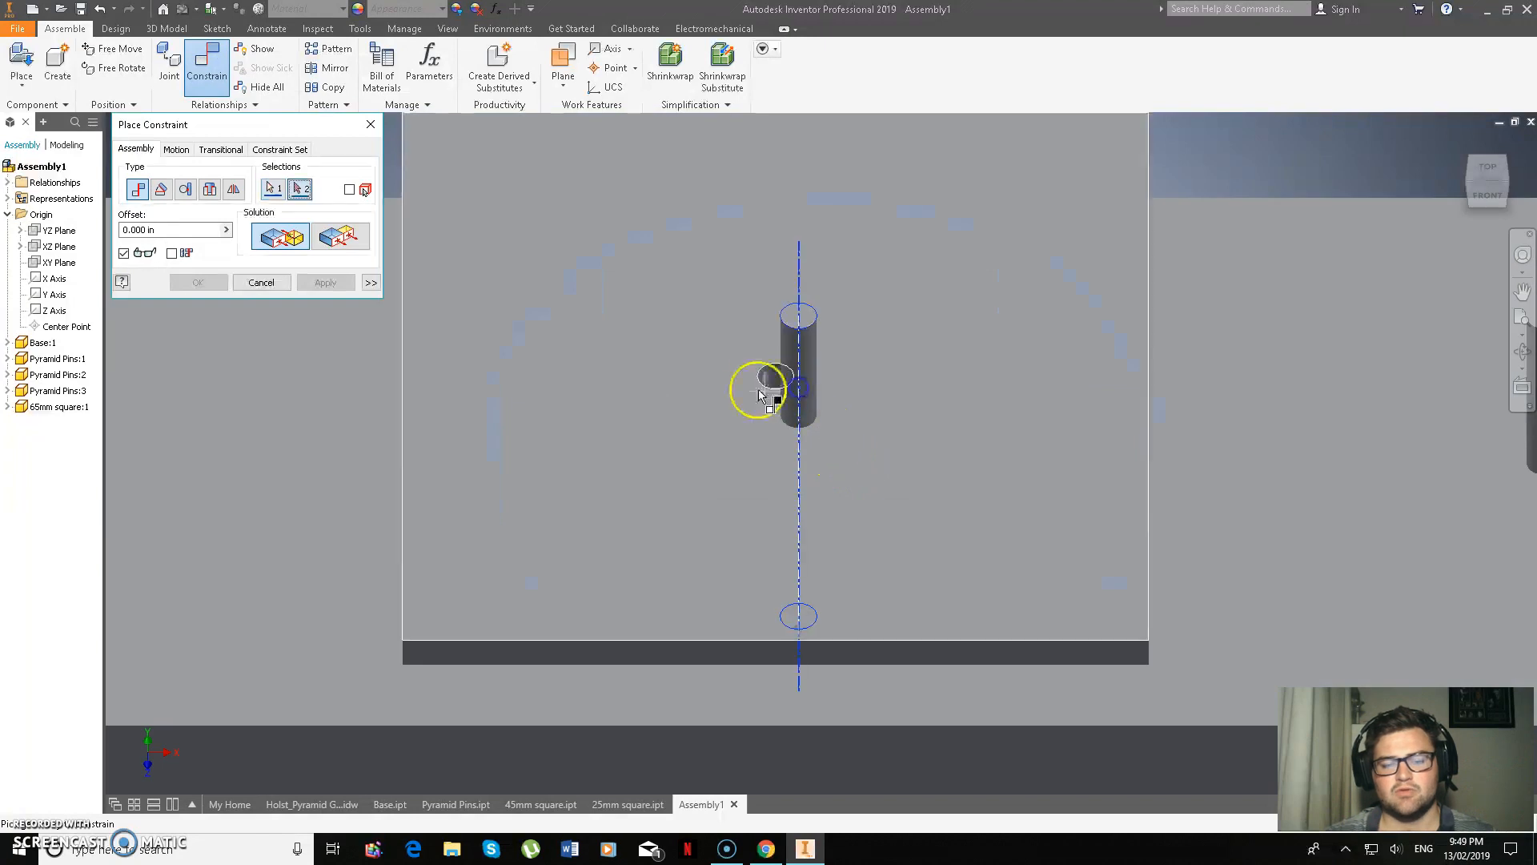
click(774, 379)
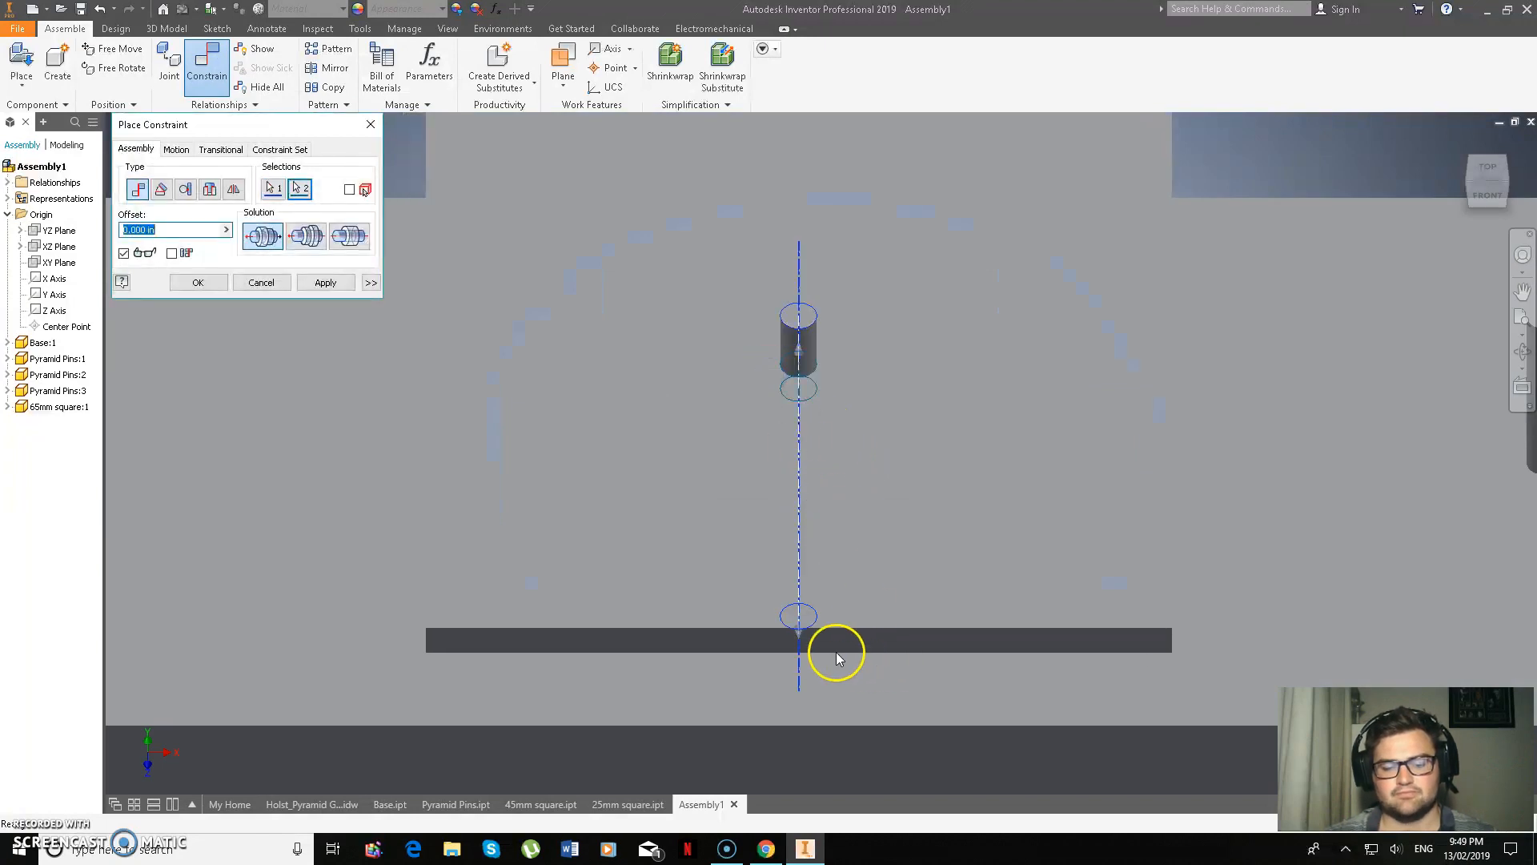
click(1491, 191)
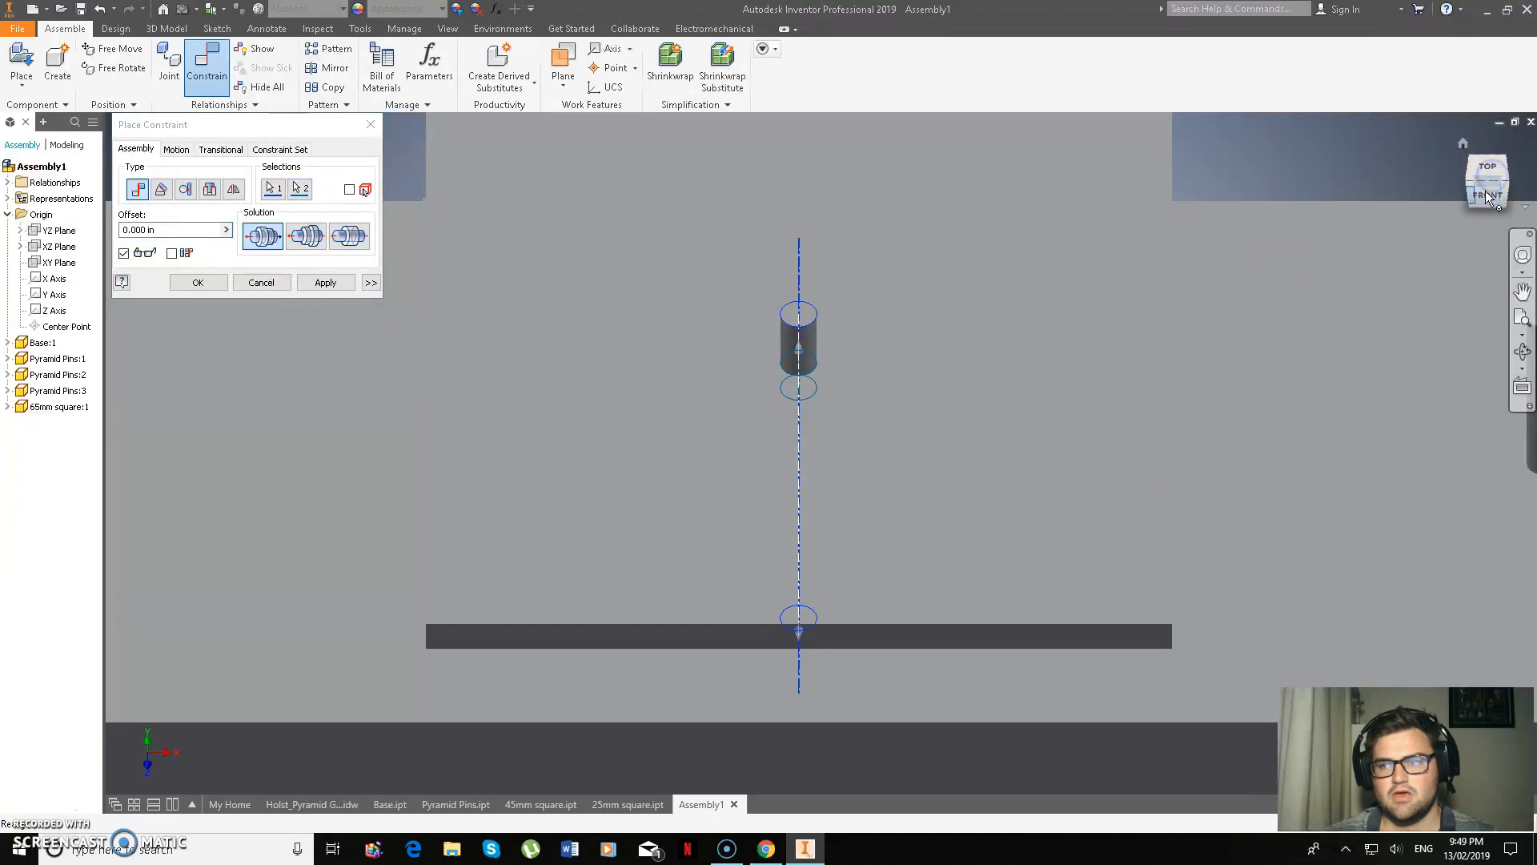
click(800, 651)
drag(1482, 193, 1344, 218)
scroll(1124, 479, down, 3)
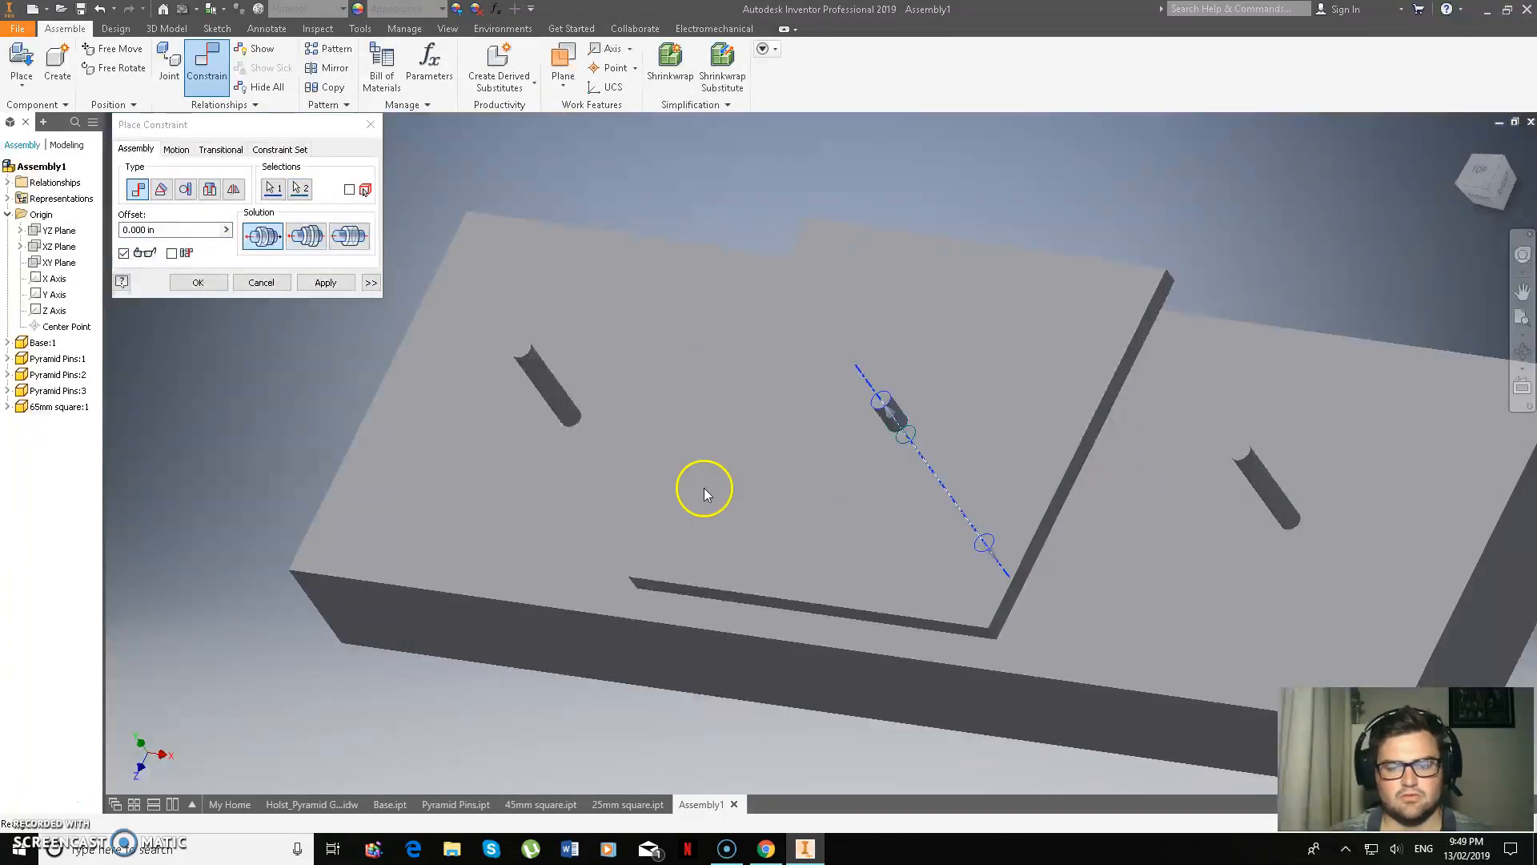
click(323, 288)
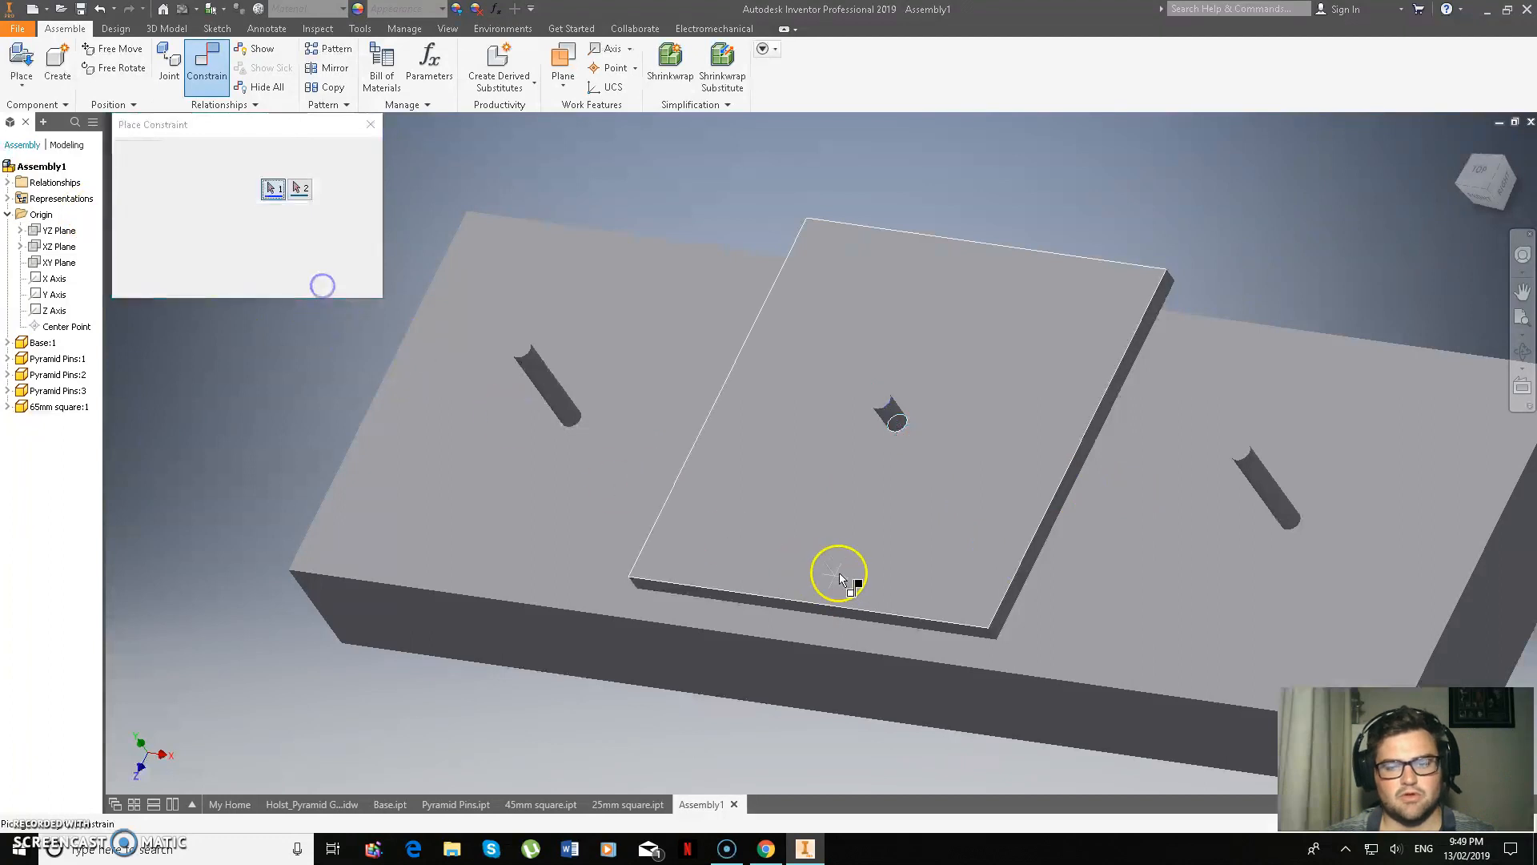
Mate the 65mm square's lower front edge to the Base's upper front edge with a 0.000 in offset
click(833, 618)
click(806, 644)
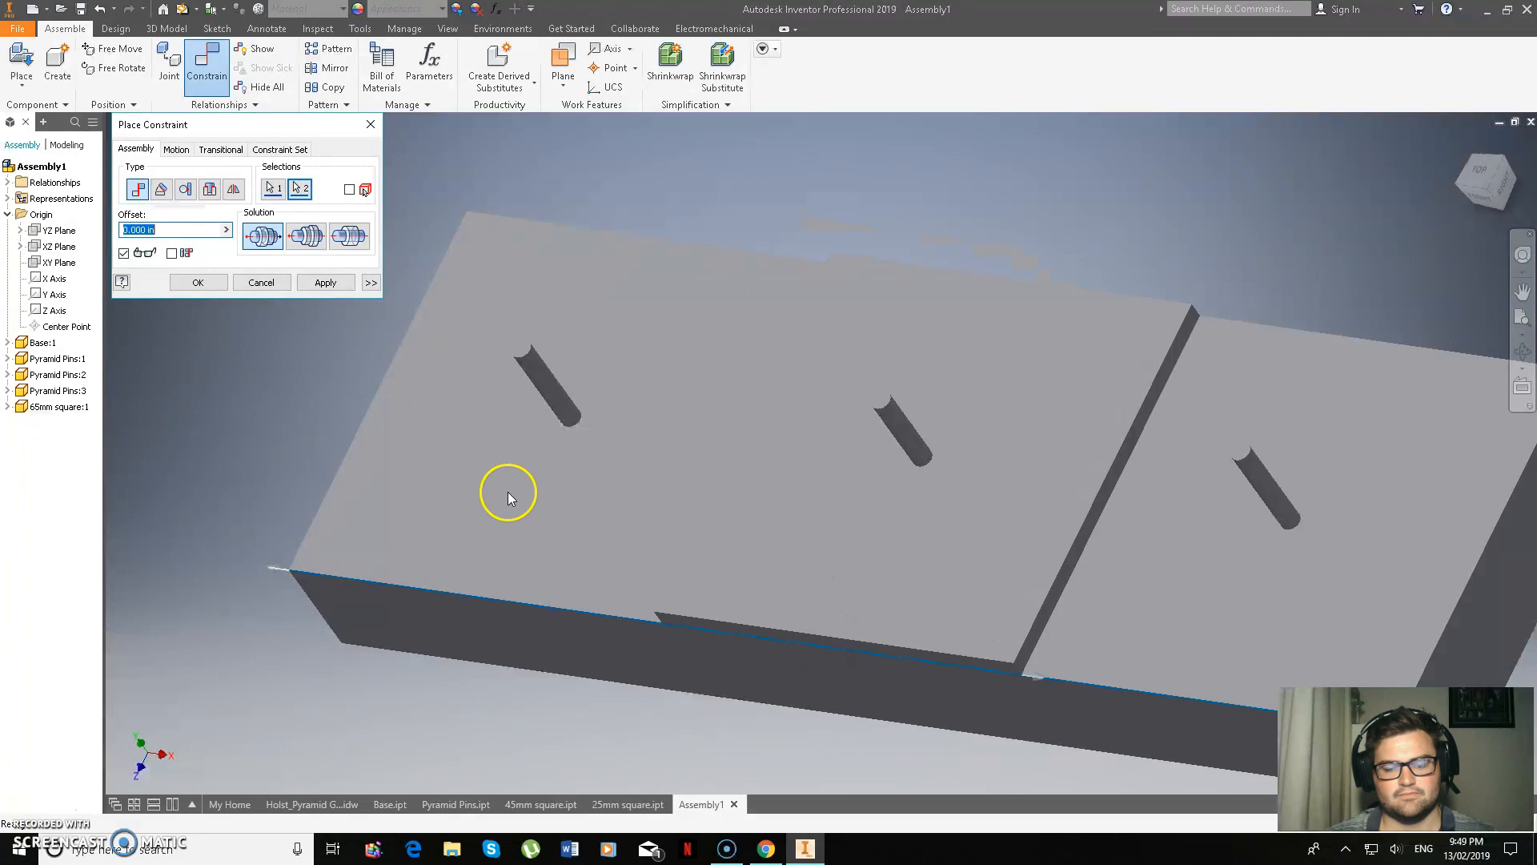
click(325, 282)
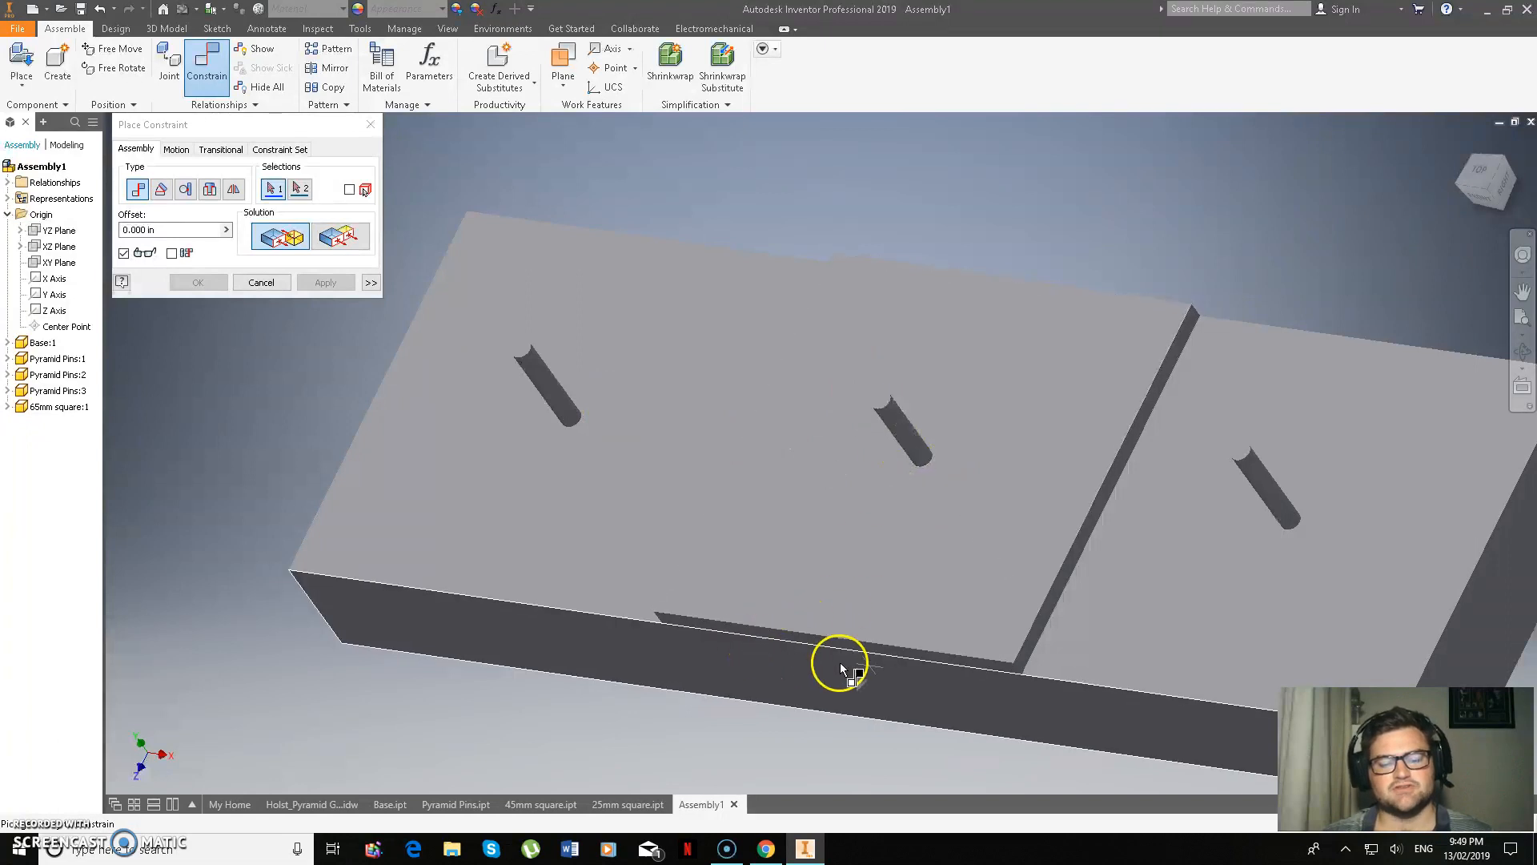
click(260, 283)
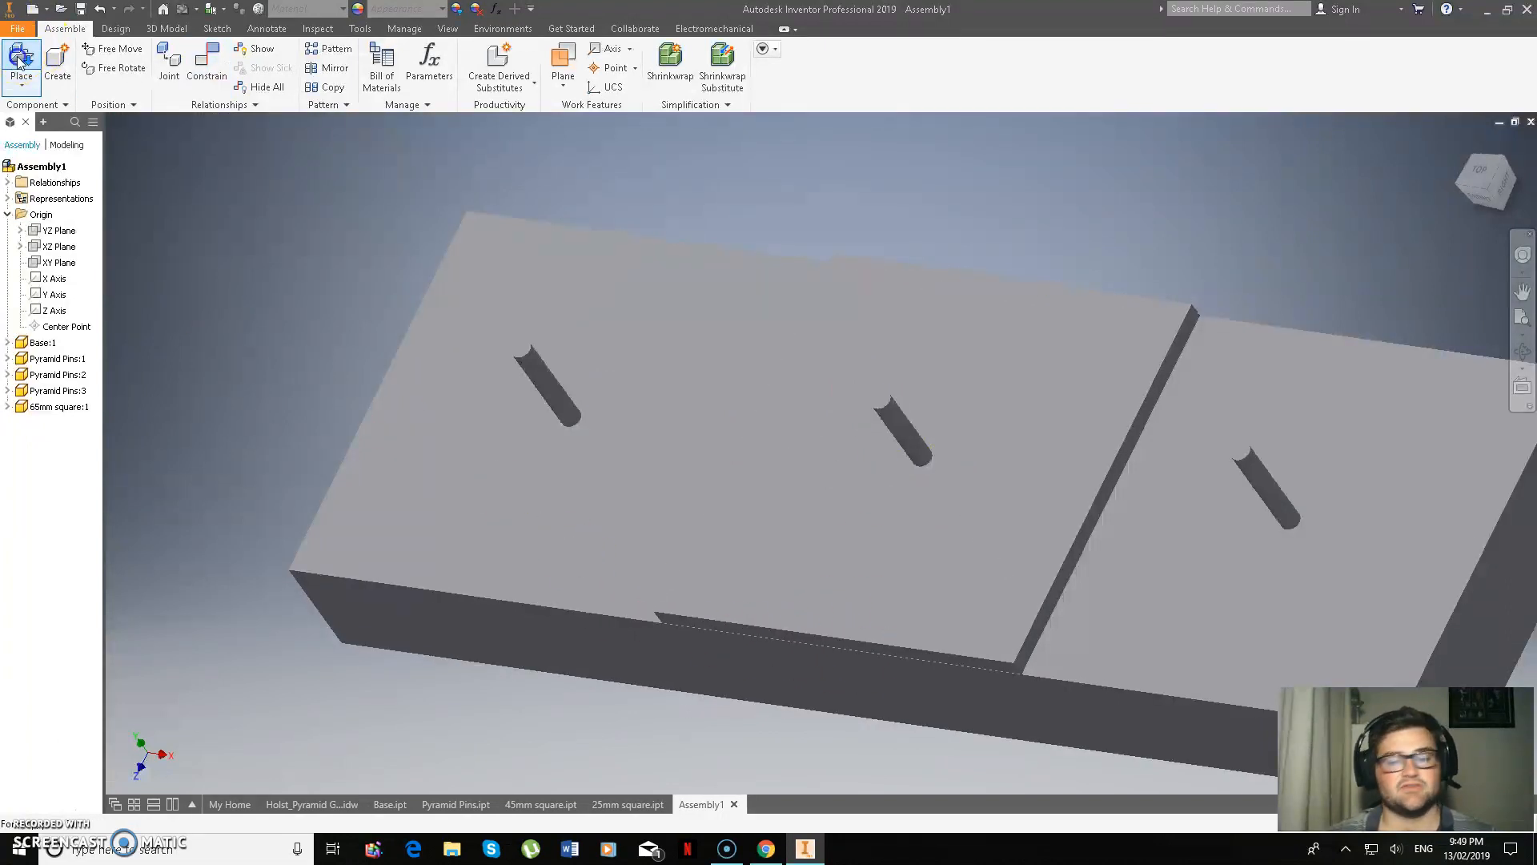
Place one instance of the 55mm square part above the 65mm square near the middle pin
click(20, 60)
click(742, 394)
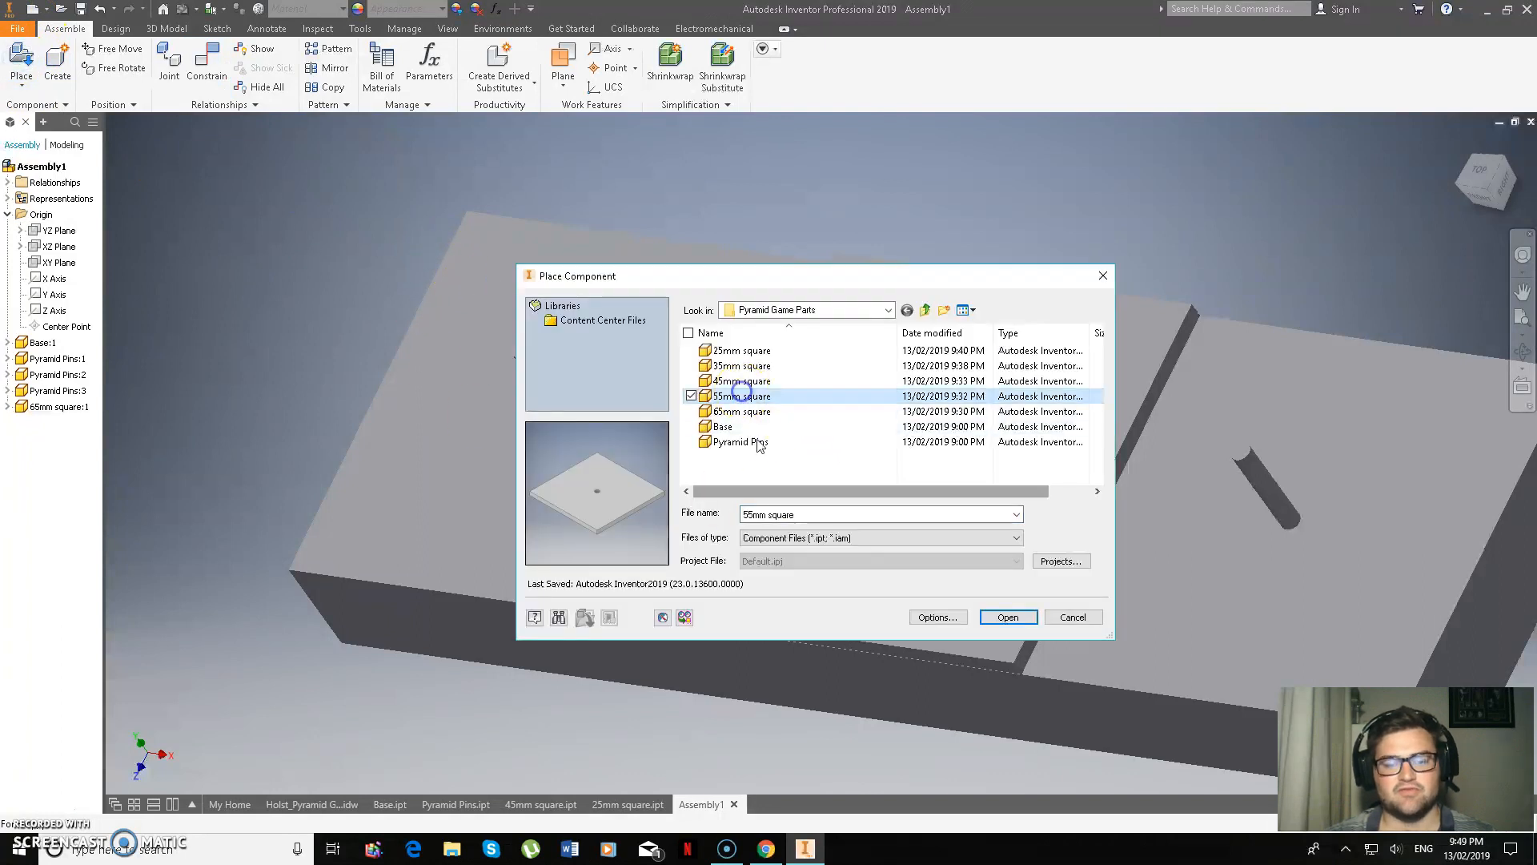
click(1006, 616)
click(929, 370)
right_click(1186, 233)
click(1238, 220)
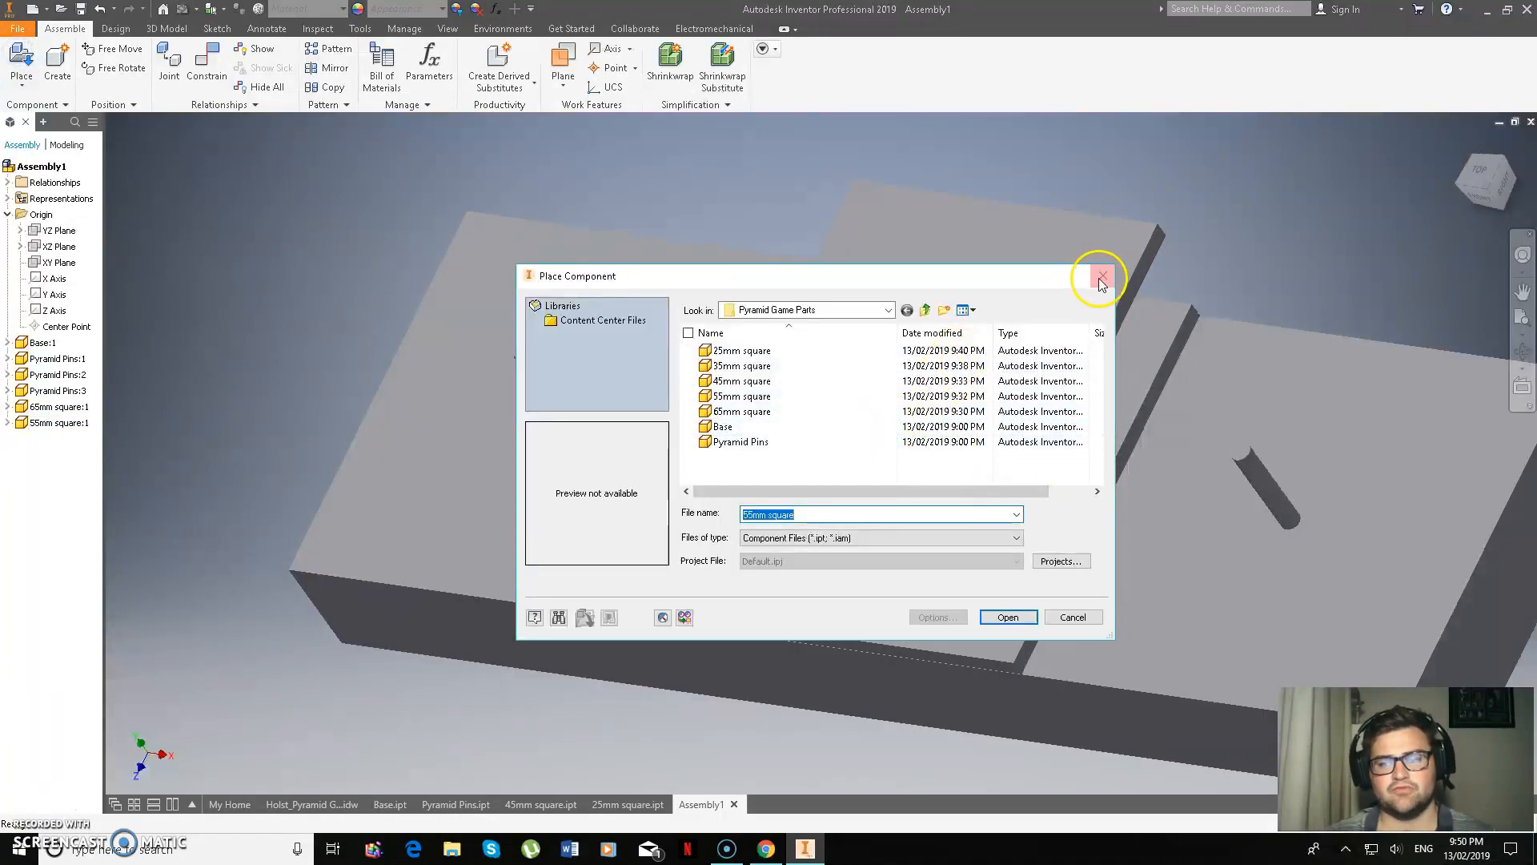
click(1101, 278)
Mate the middle pin's axis to the axis of the 55mm square's hole with a 0.000 in offset
click(211, 62)
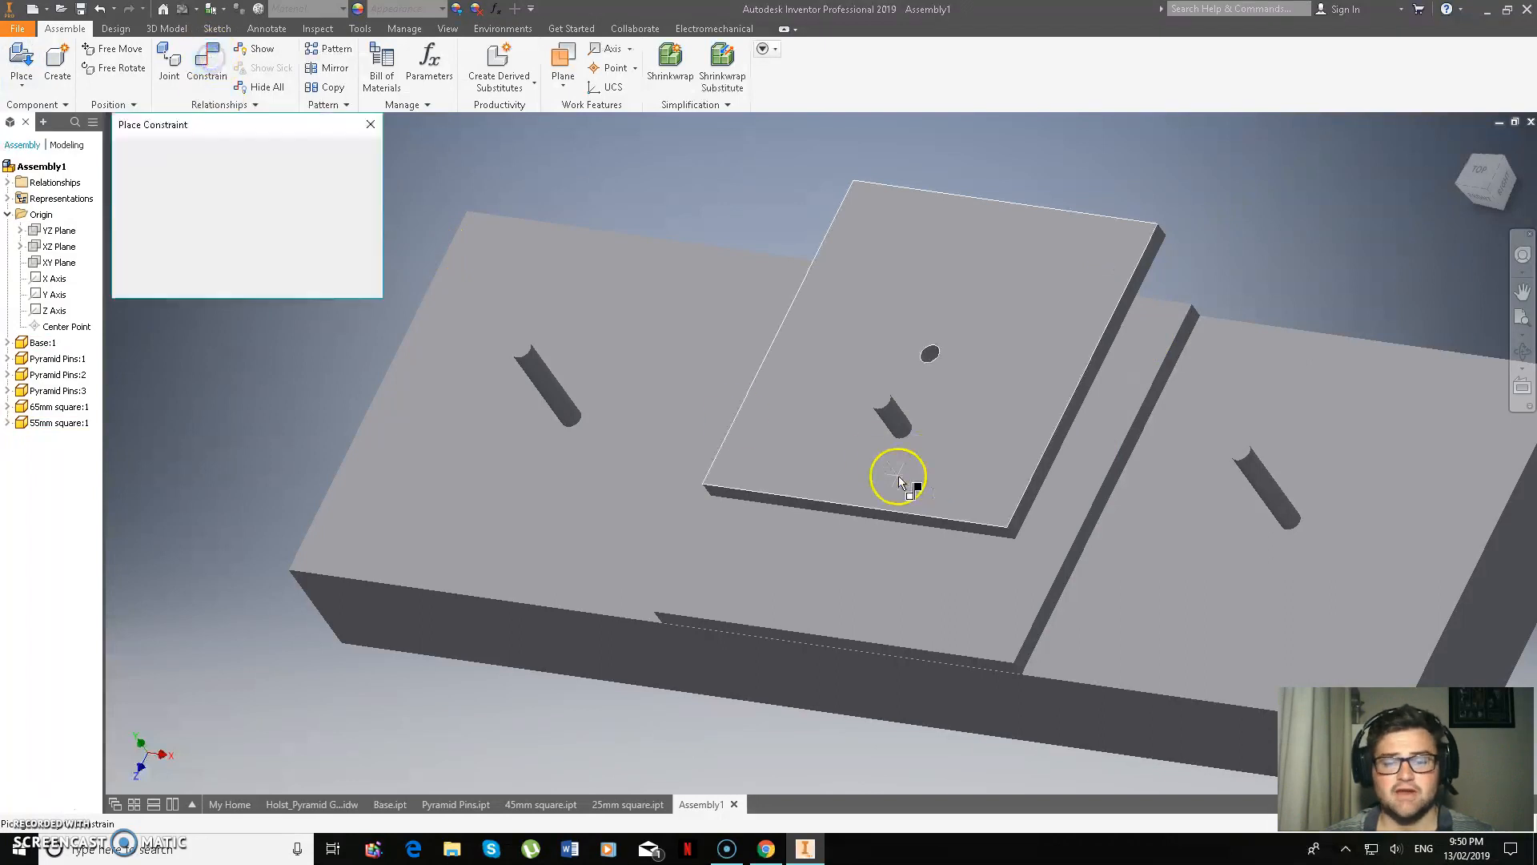
click(898, 427)
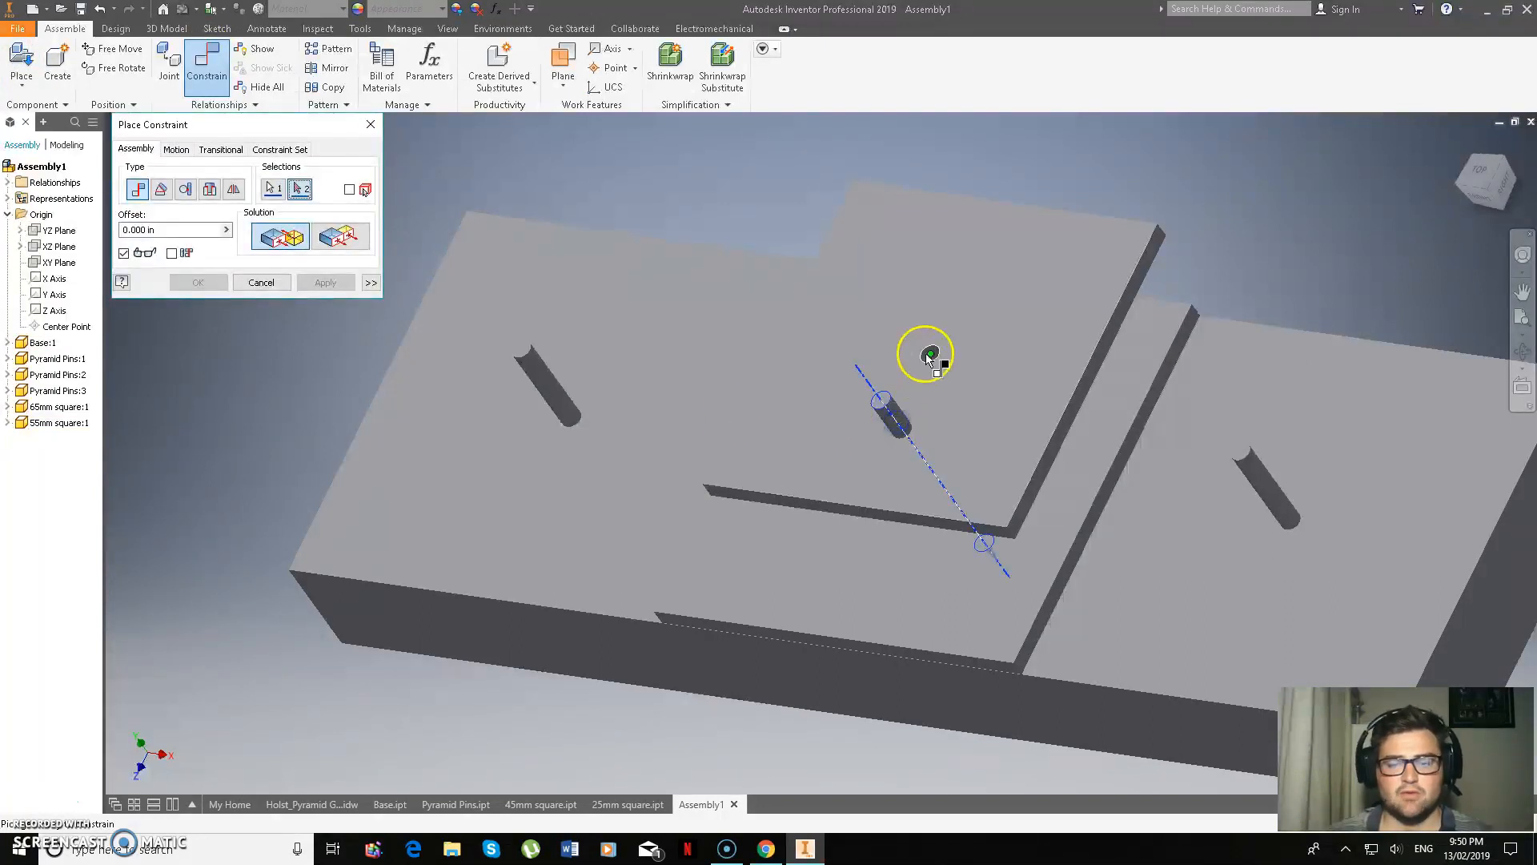
click(930, 357)
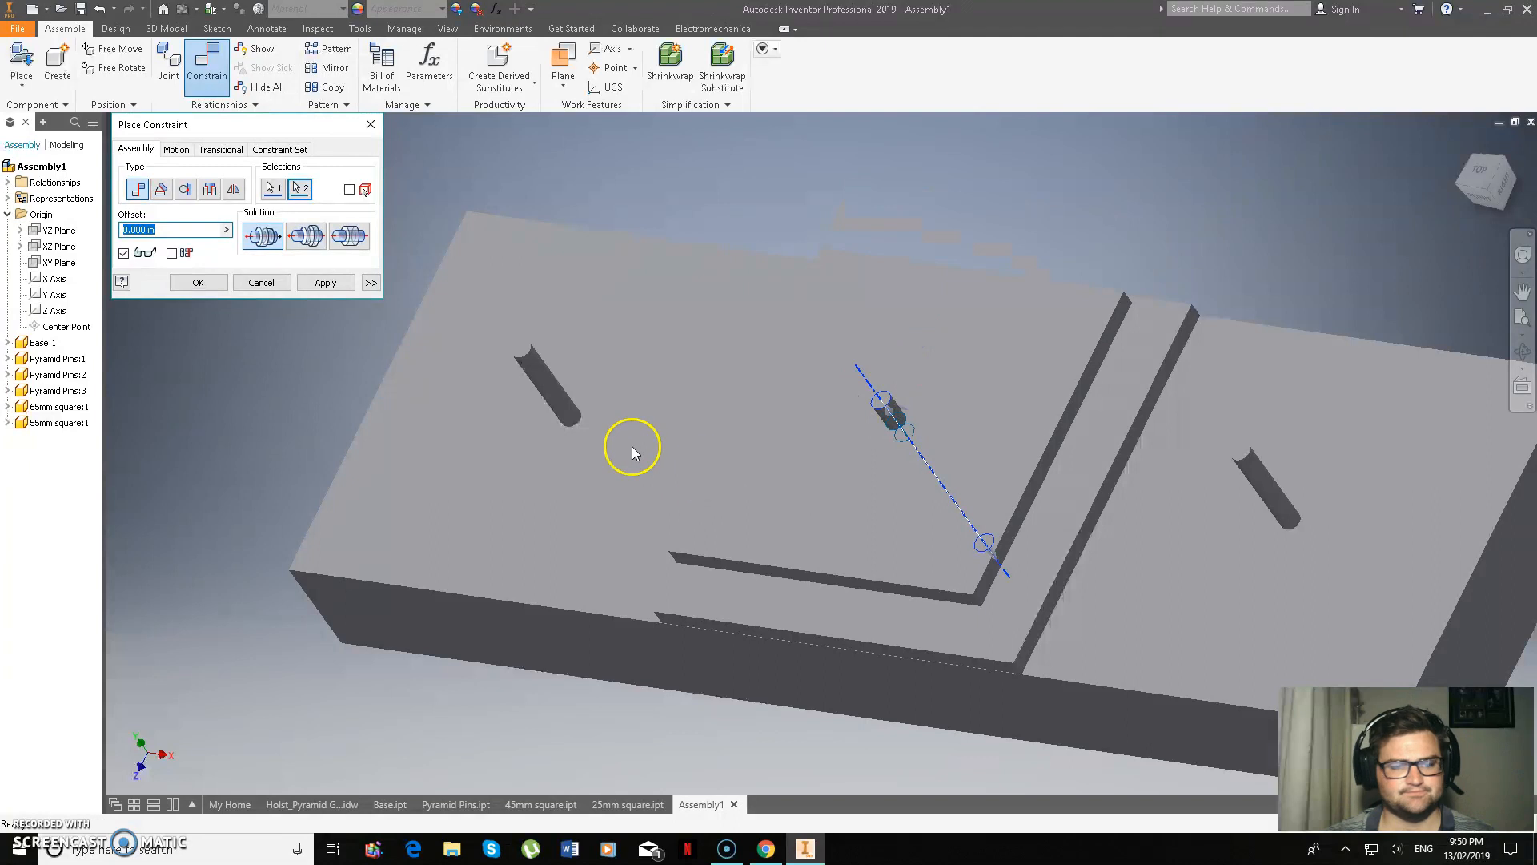
click(325, 282)
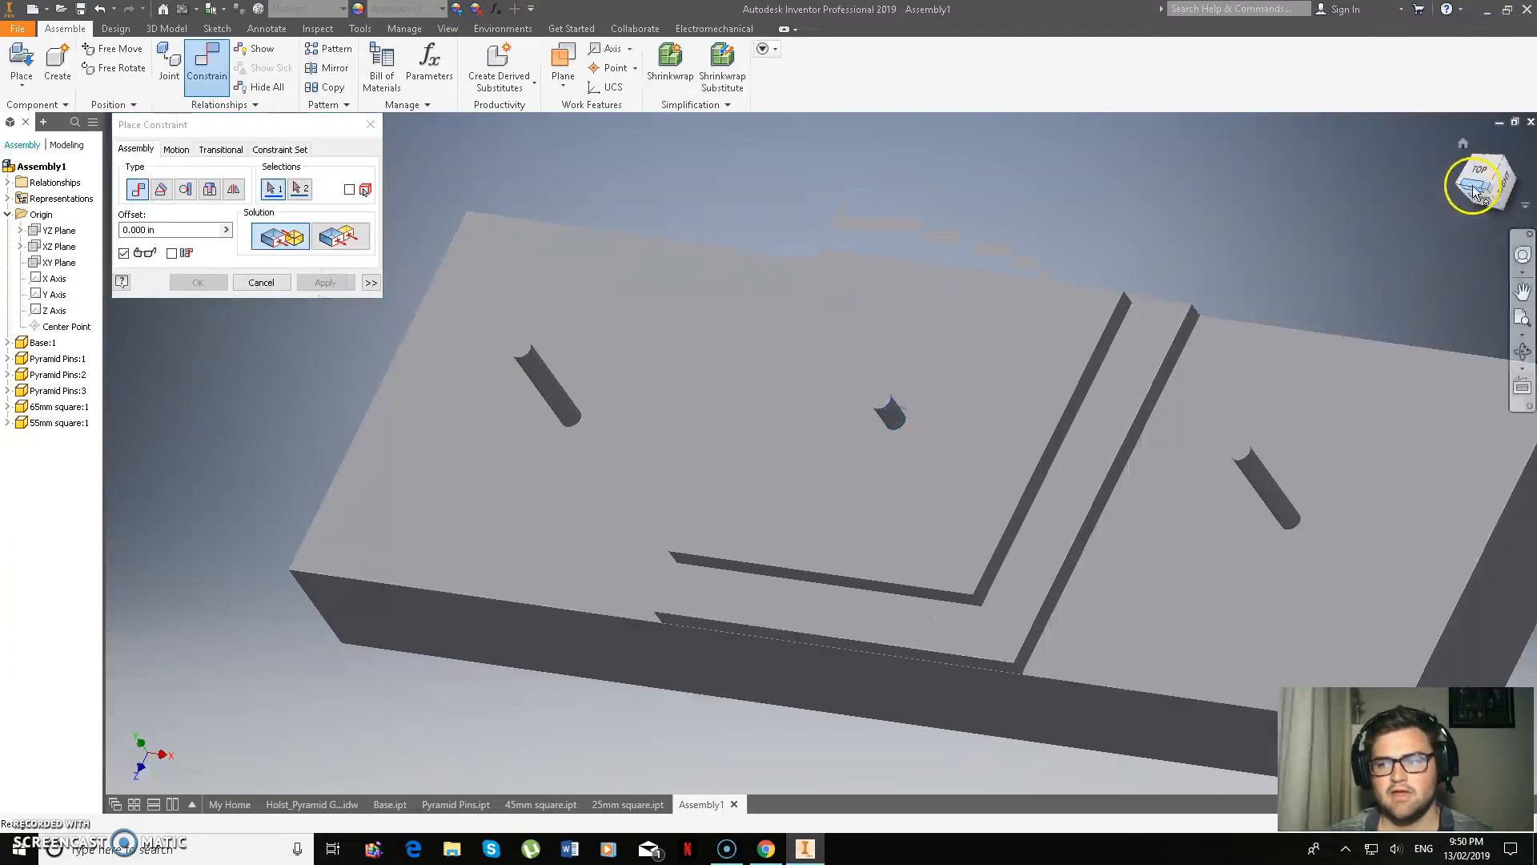
Mate the underside of the 55mm square to the top face of the 65mm square with a 0.000 in offset
mouse_move(1485, 187)
mouse_down()
mouse_move(1465, 115)
mouse_move(1469, 128)
mouse_up()
mouse_move(1401, 704)
mouse_down()
mouse_move(1386, 655)
mouse_move(1345, 638)
mouse_up()
click(823, 409)
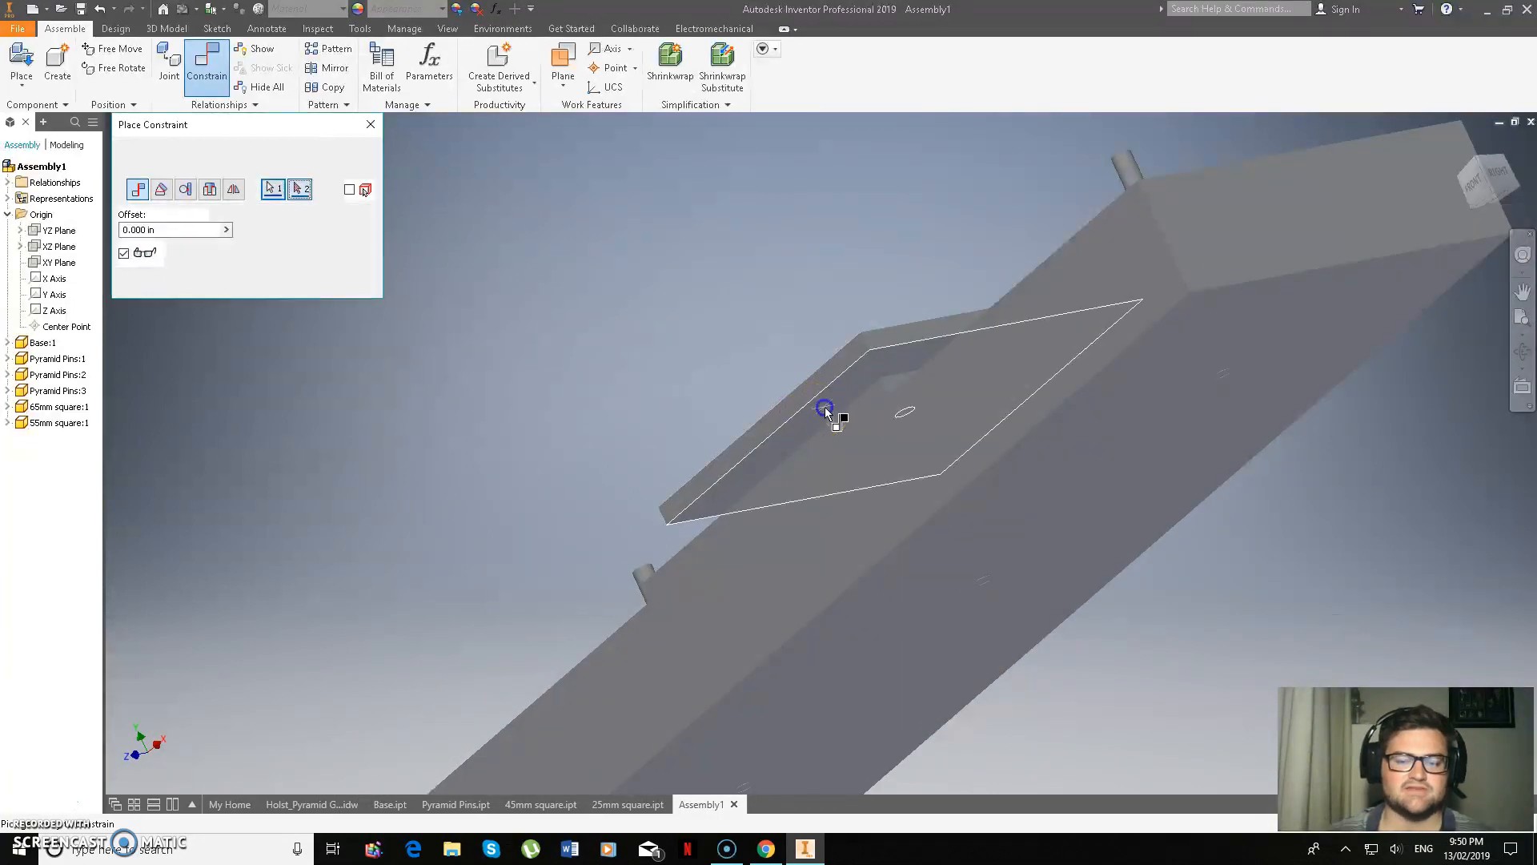
click(1482, 189)
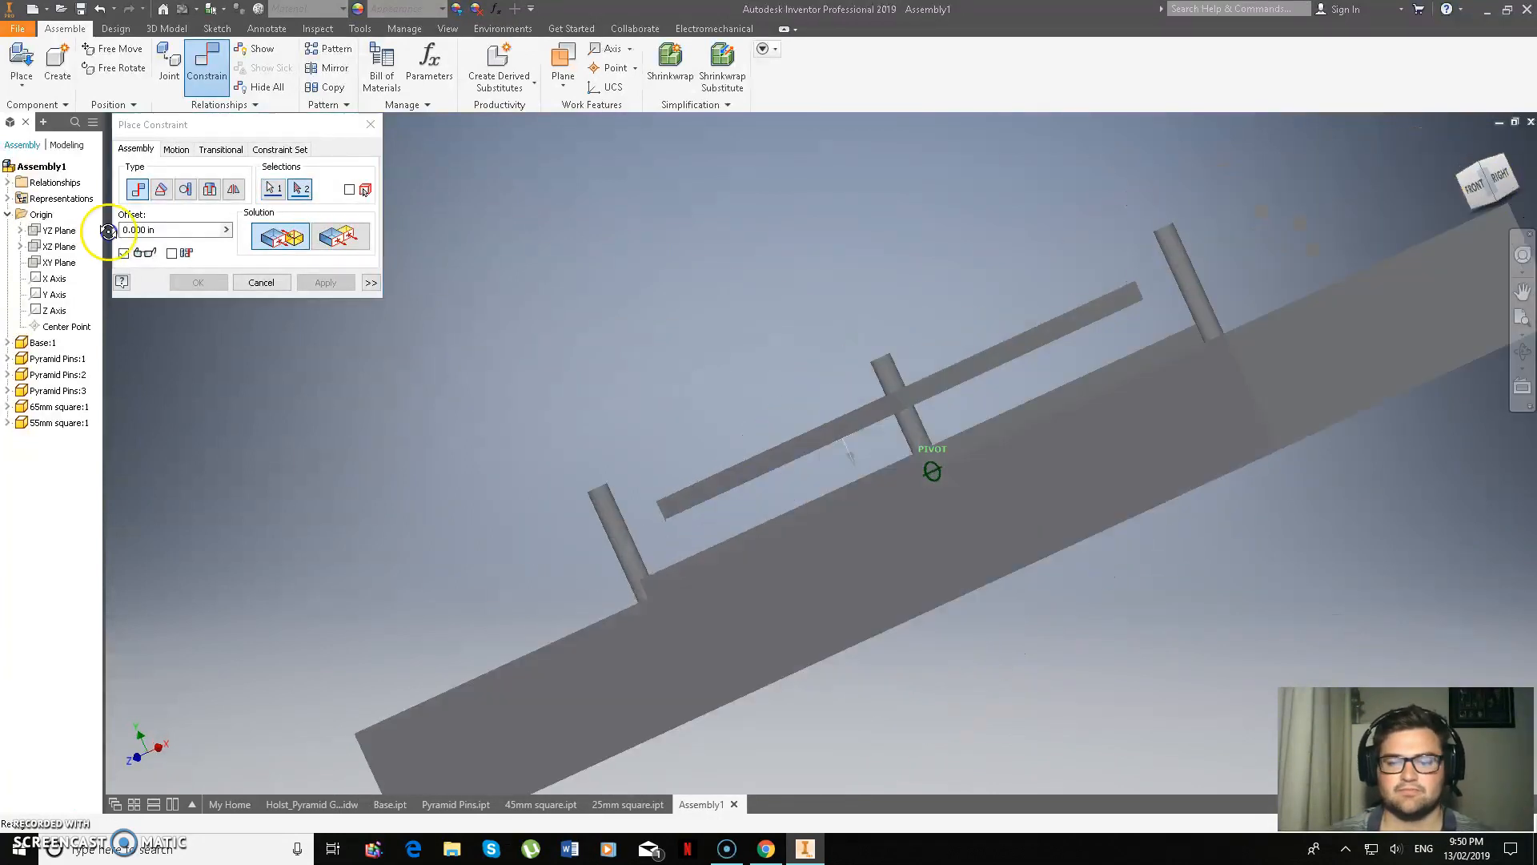
key(F6)
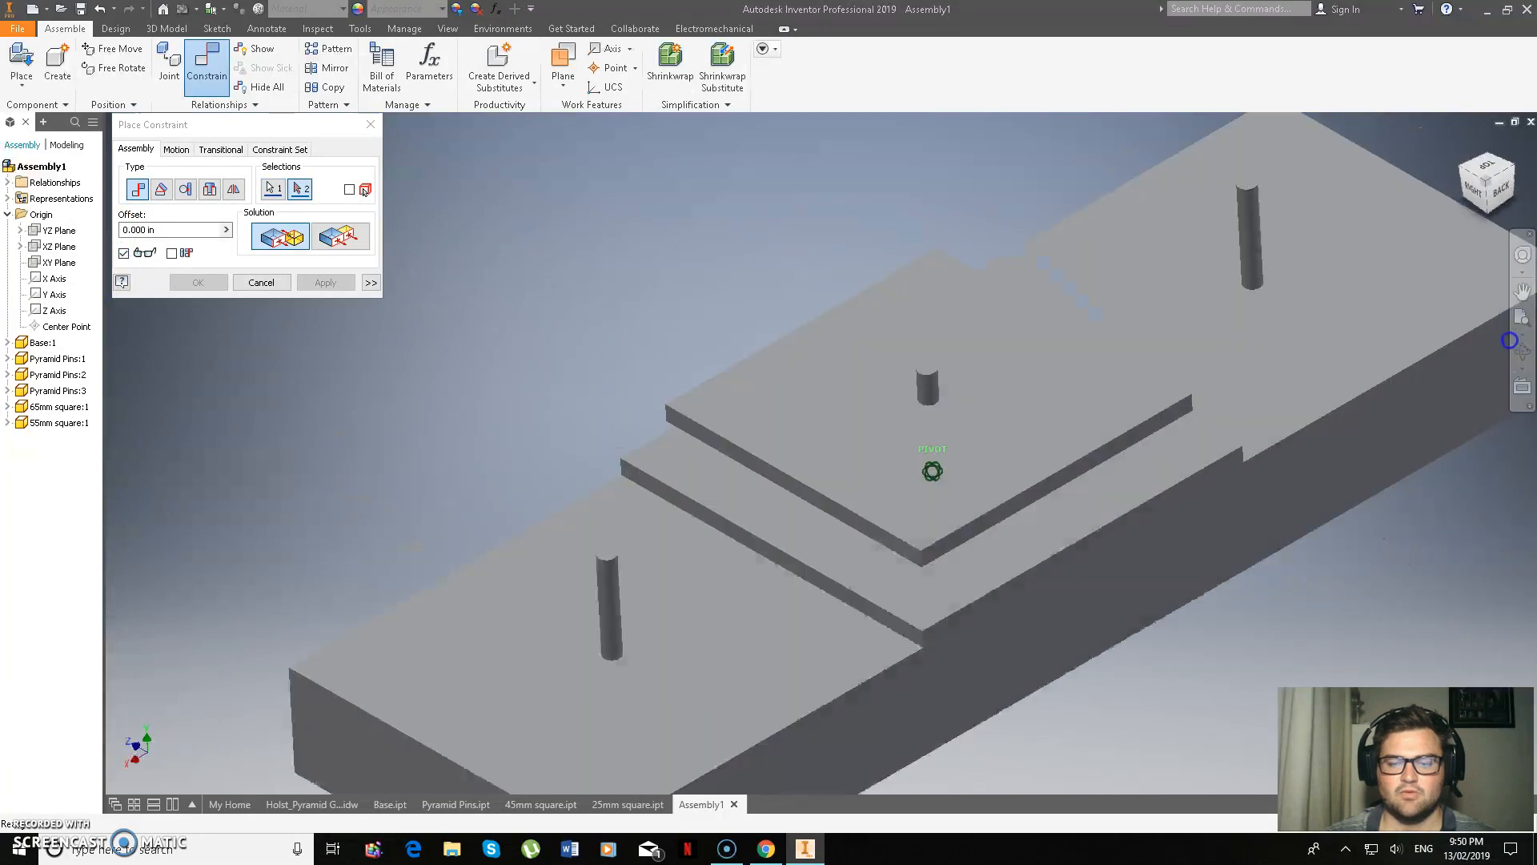
click(1087, 512)
click(325, 282)
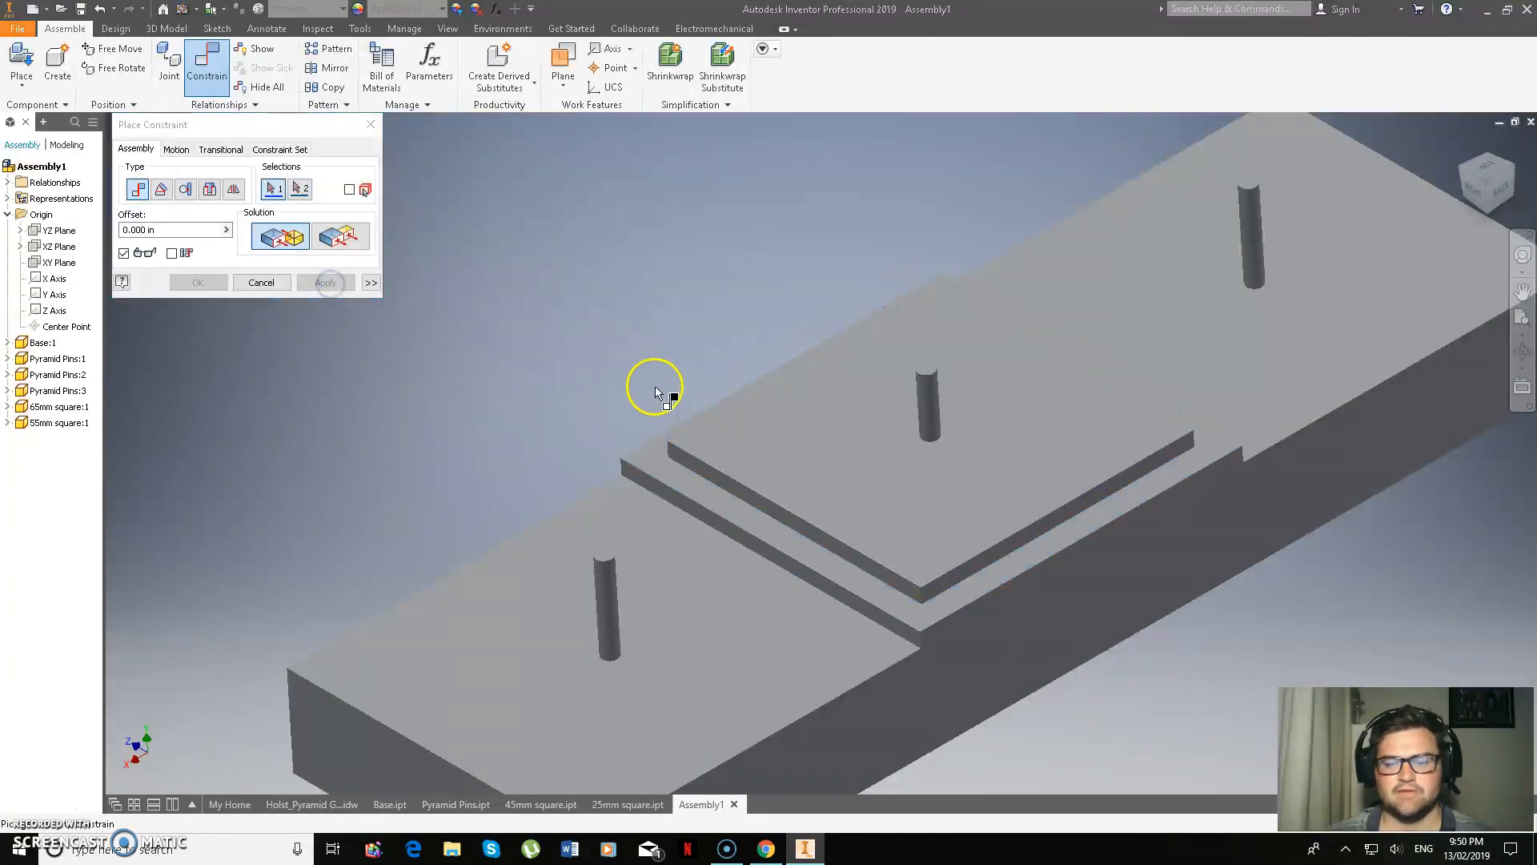
click(370, 126)
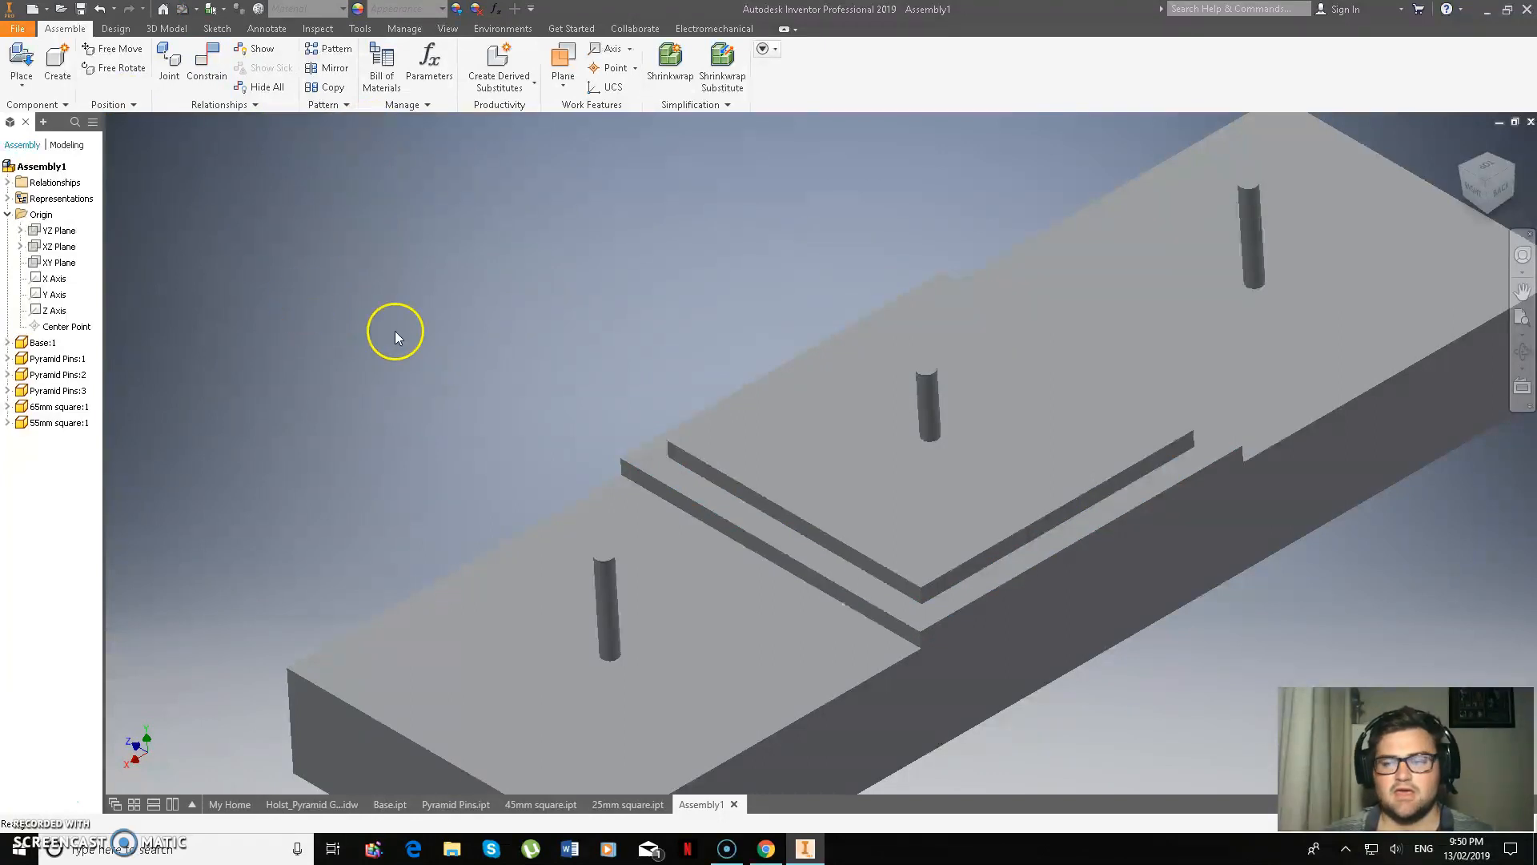
Place one instance of the 45mm square part above the 55mm square near the middle pin
click(24, 60)
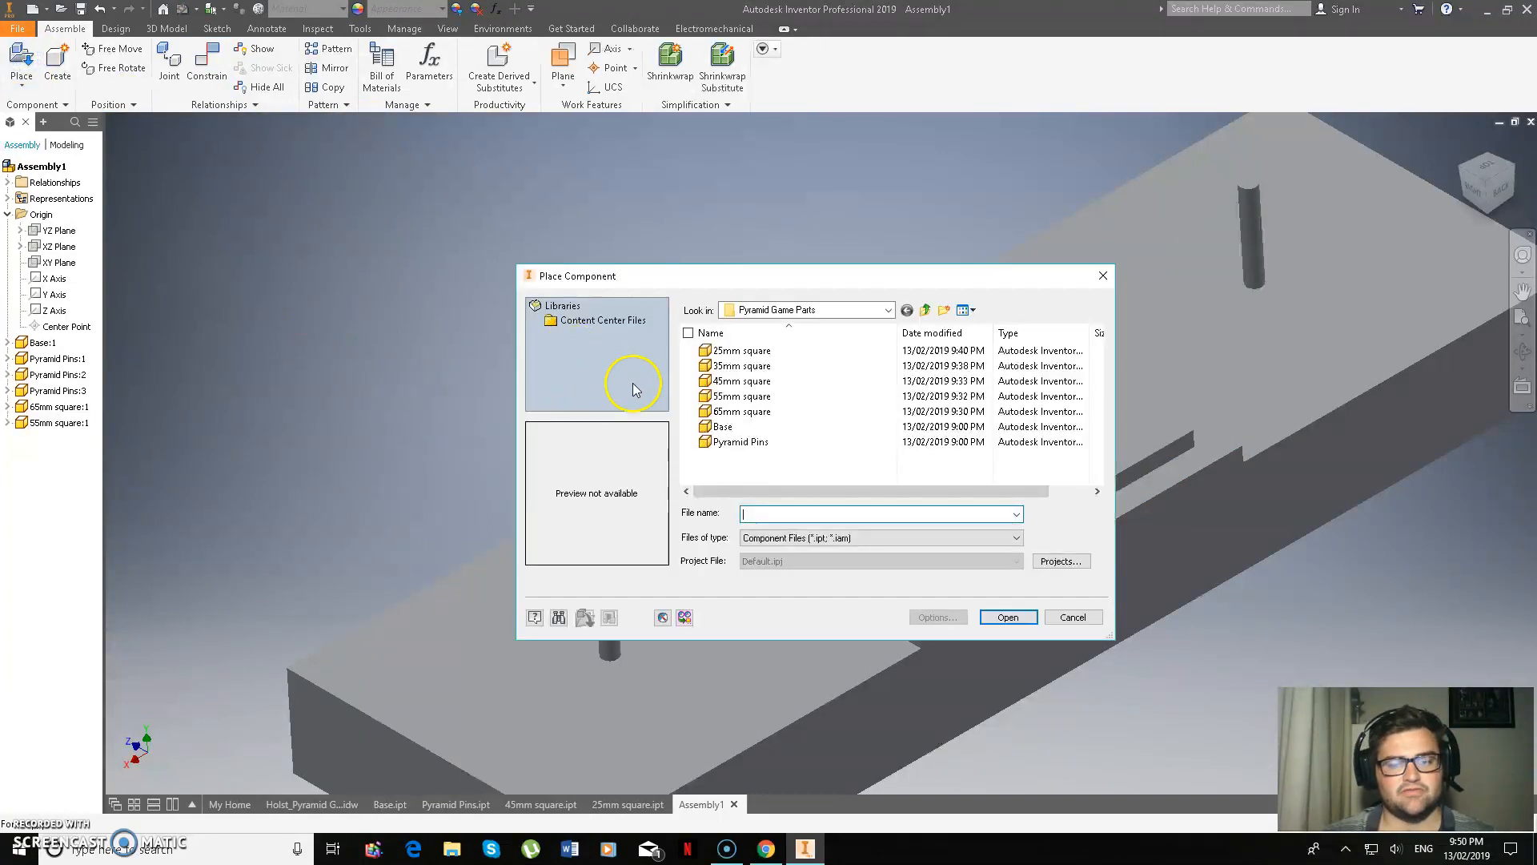
click(740, 382)
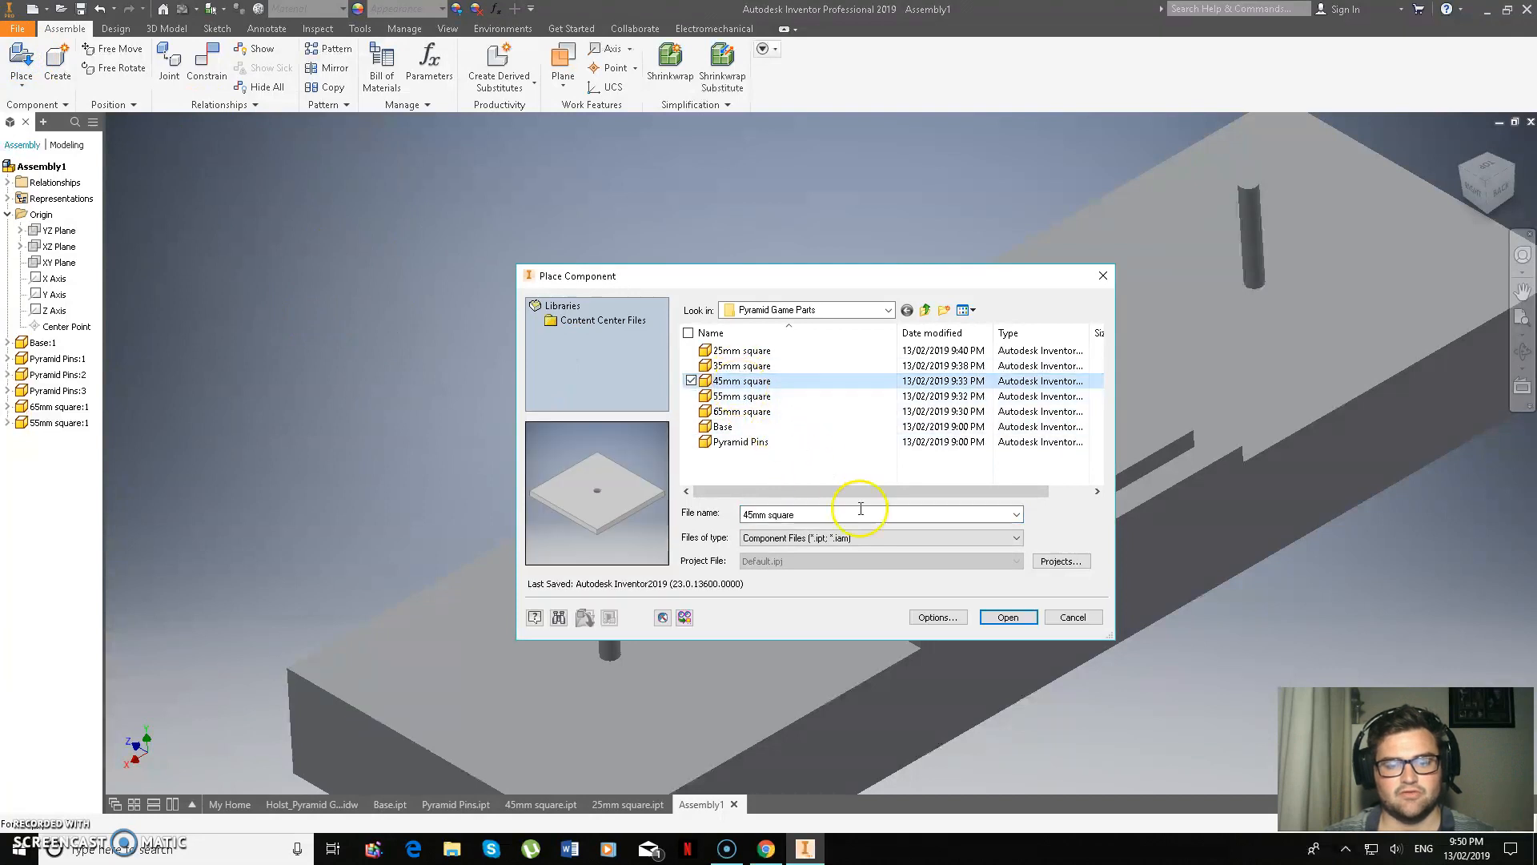
click(1009, 617)
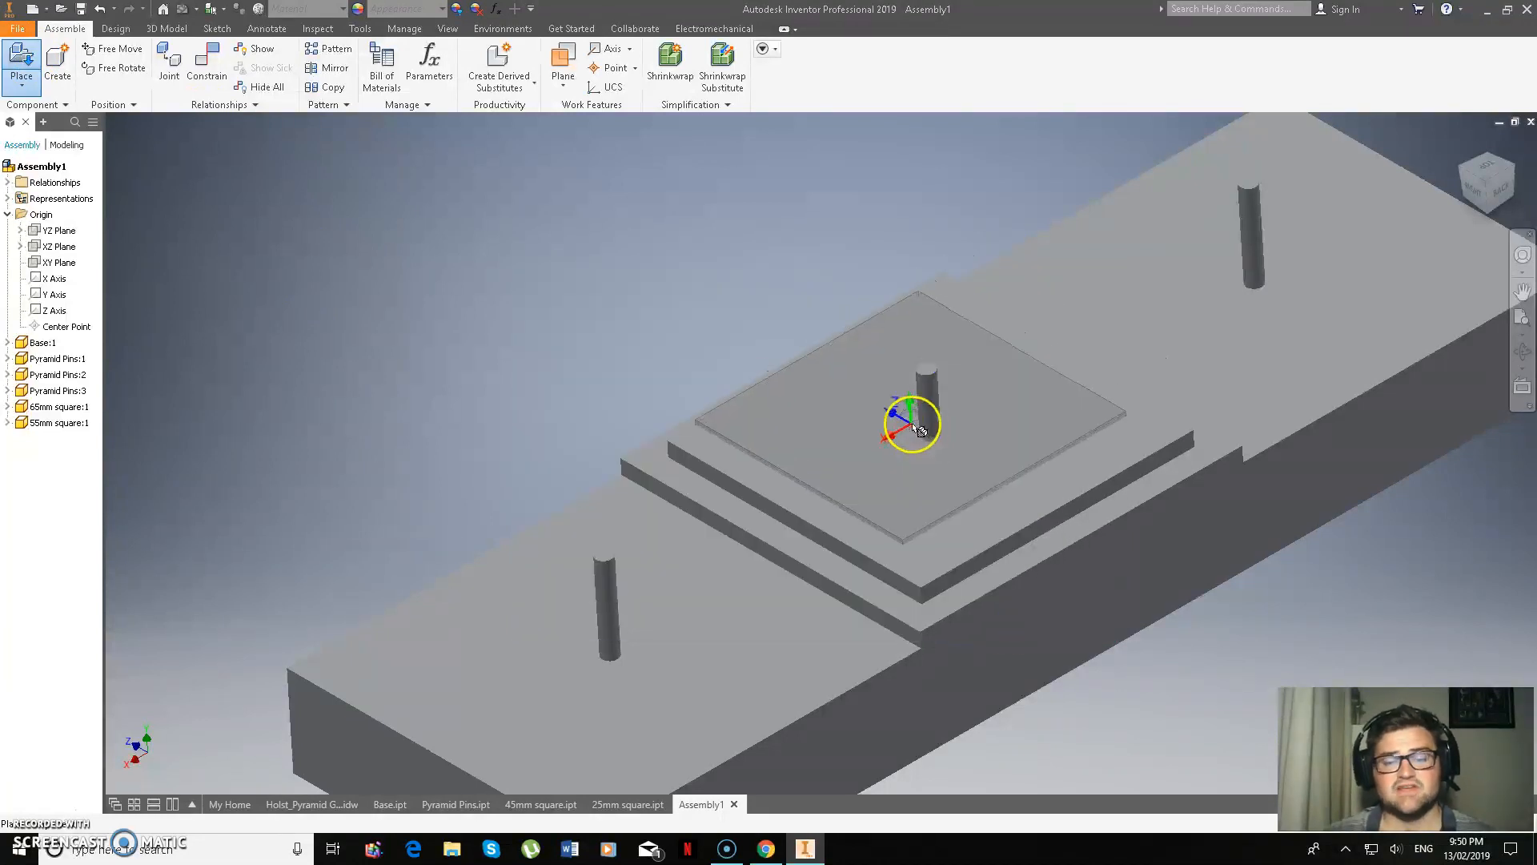
click(923, 378)
right_click(466, 318)
click(519, 310)
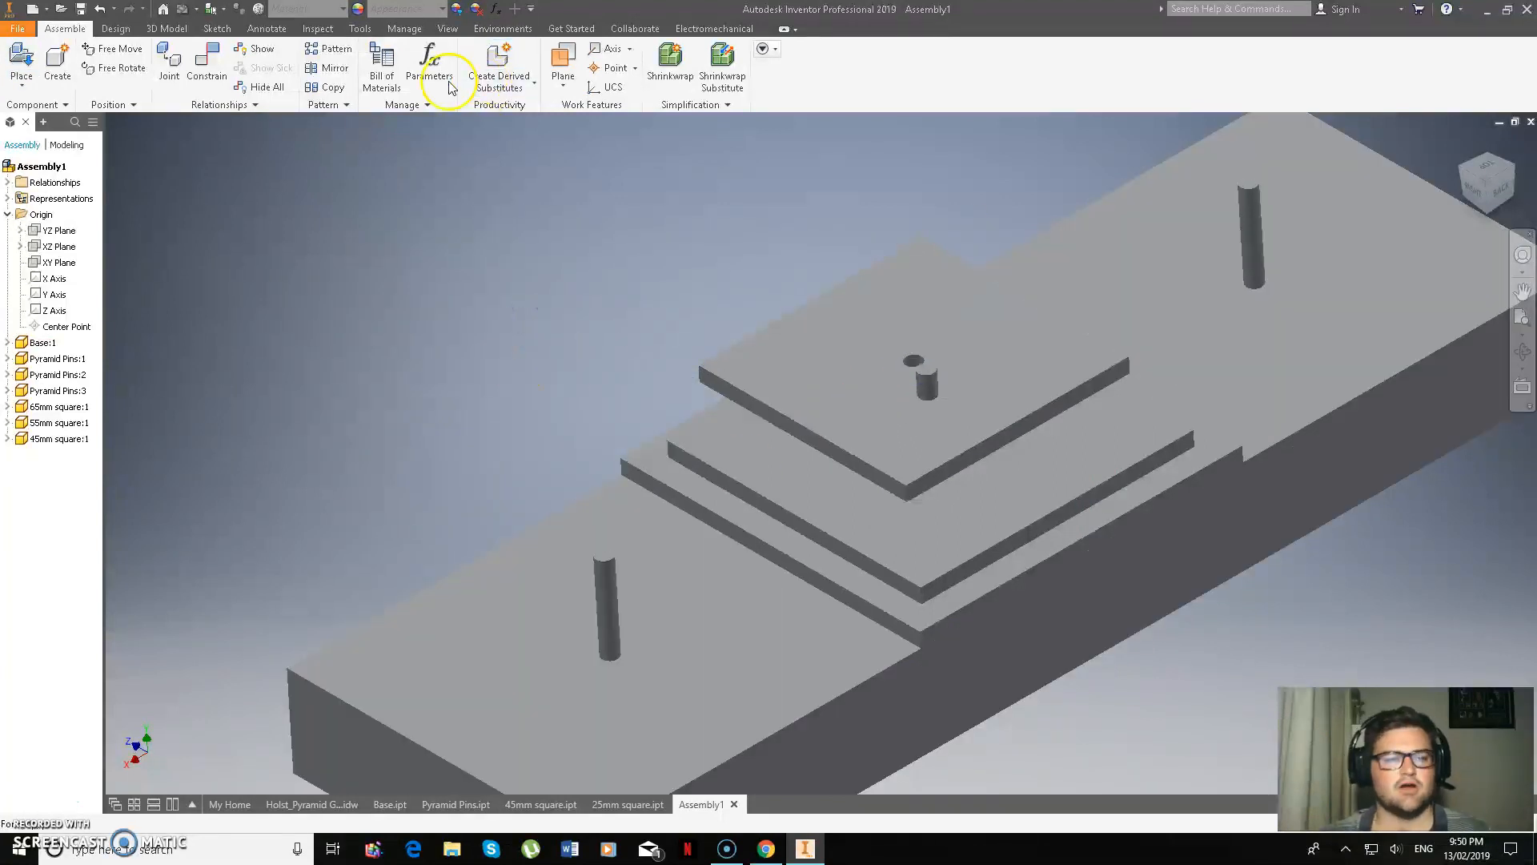
Mate the axis of the 45mm square's hole to the middle pin's axis with a 0.000 in offset
click(222, 83)
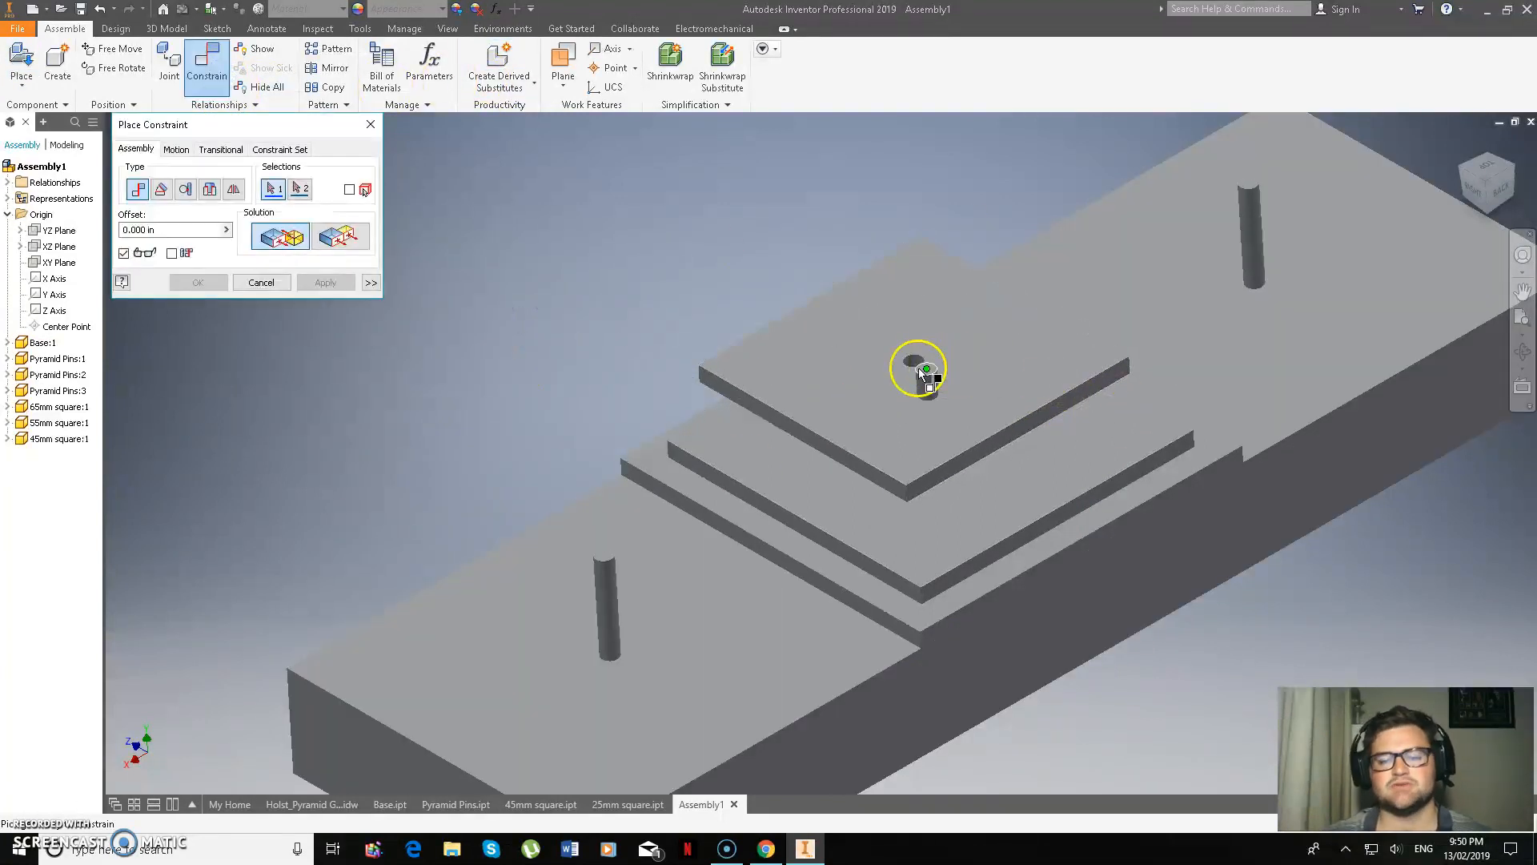
scroll(917, 369, down, 4)
click(921, 365)
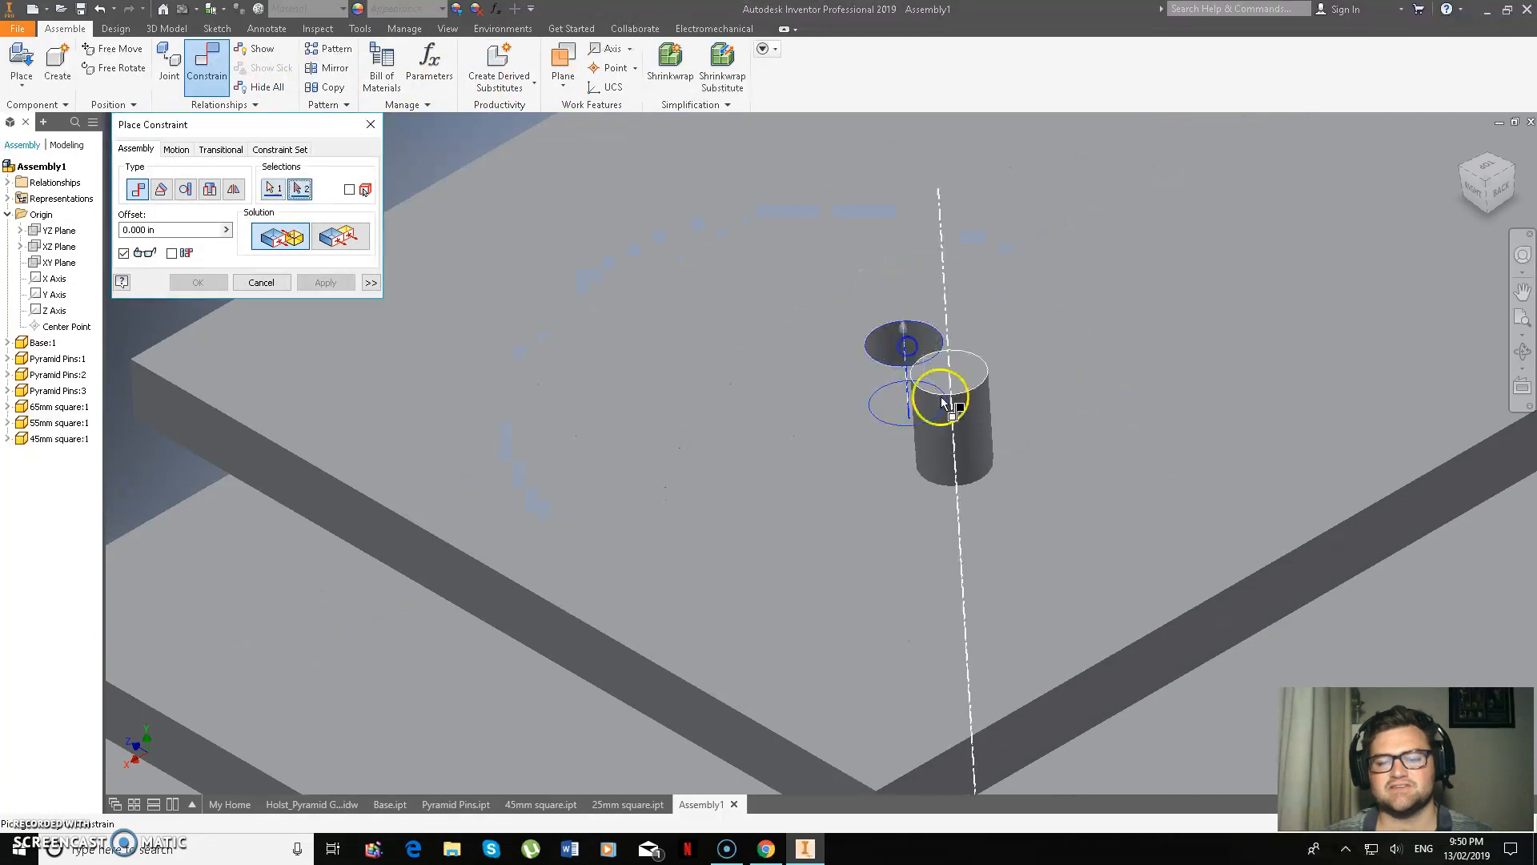
click(963, 439)
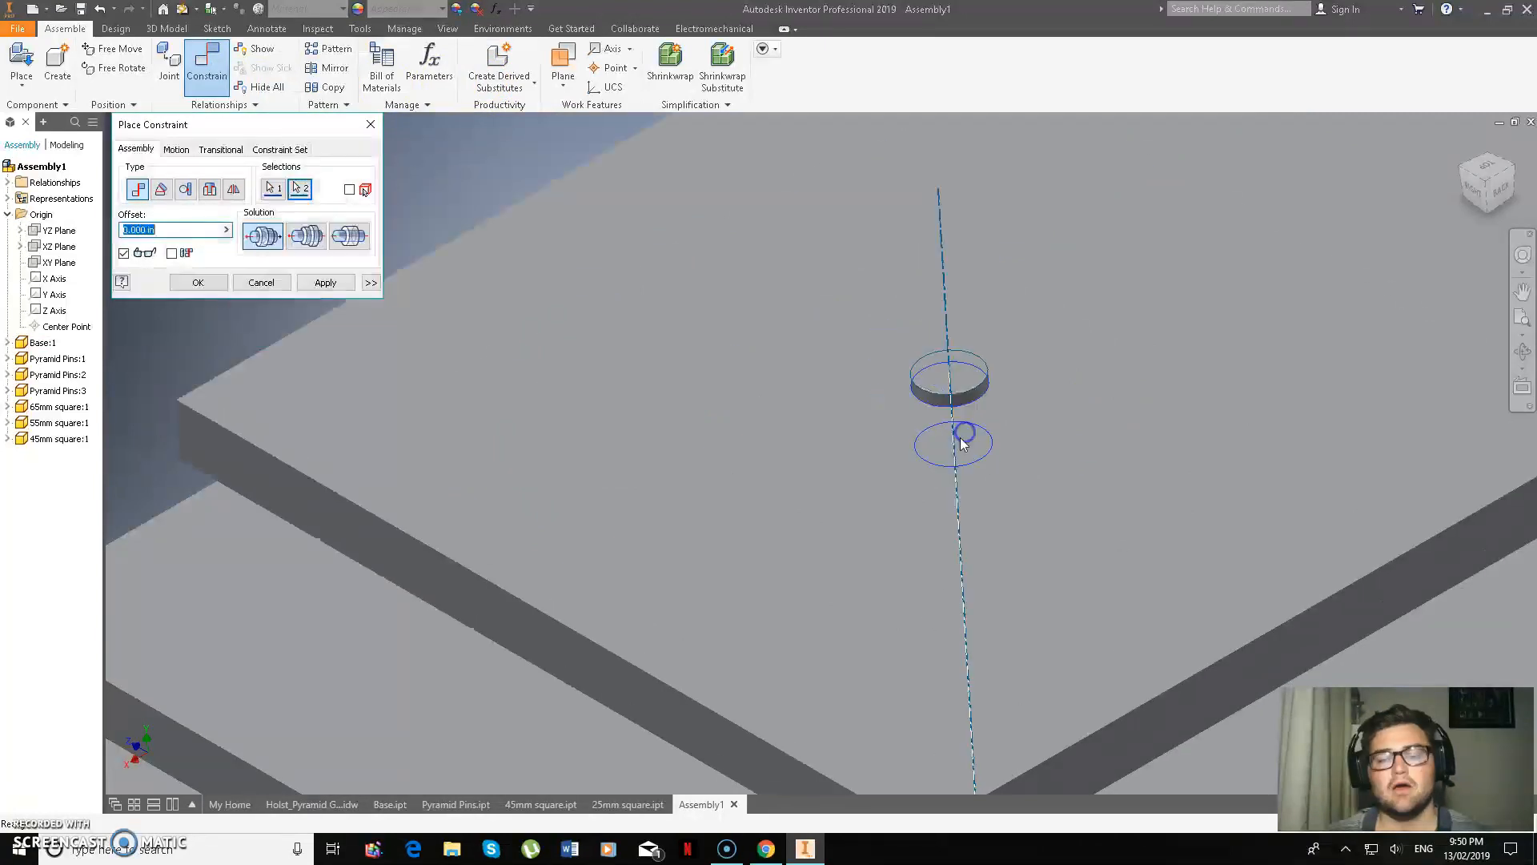
click(325, 282)
Mate the lower edge of the 45mm square to the top face of the 55mm square with a 0.000 in offset
scroll(618, 515, up, 3)
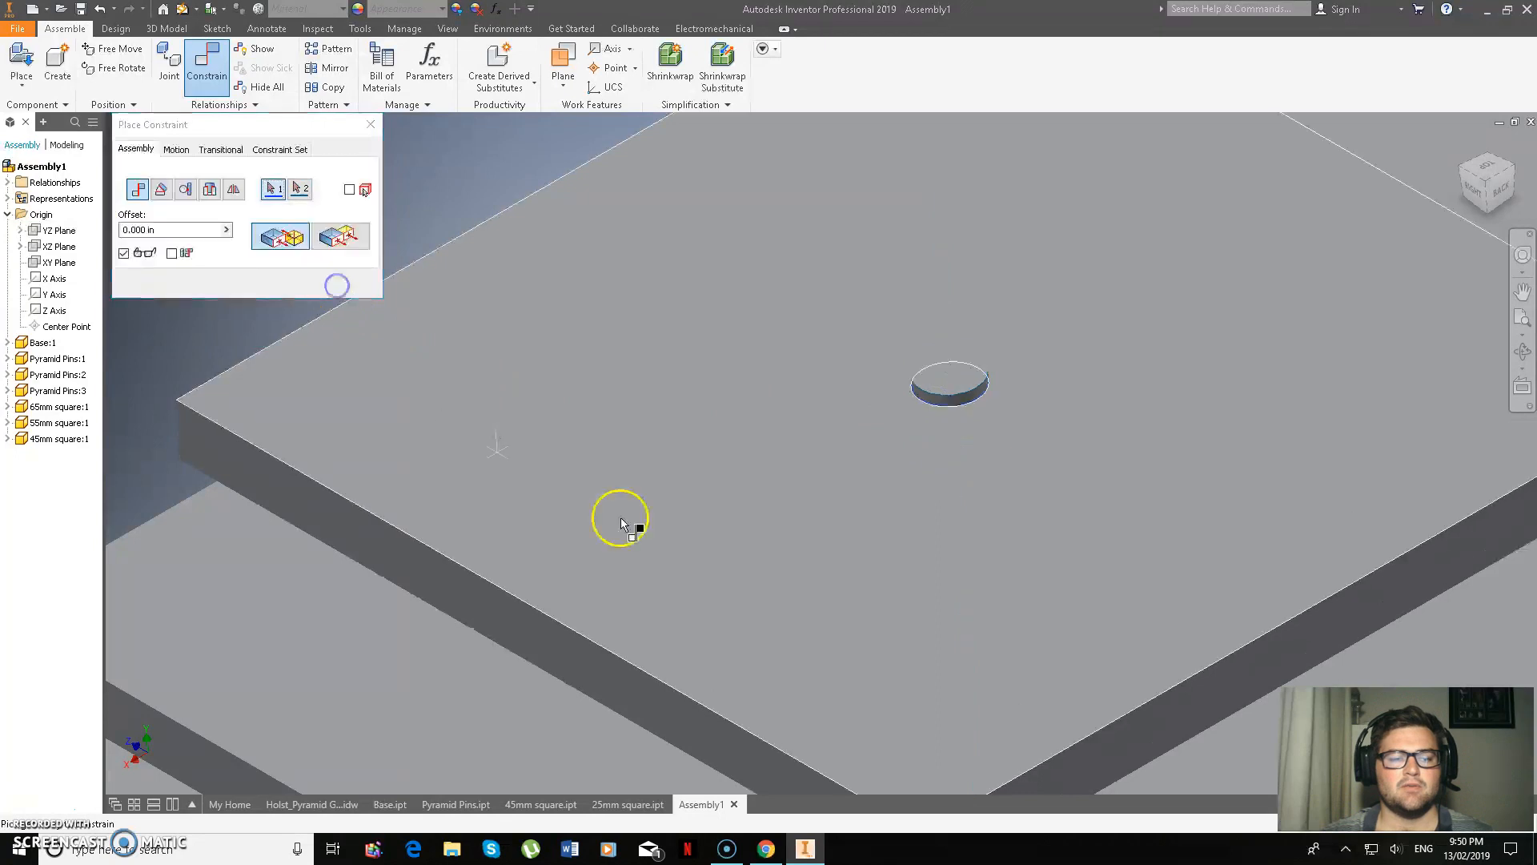
scroll(1356, 453, up, 3)
scroll(1436, 618, up, 2)
scroll(1479, 536, down, 5)
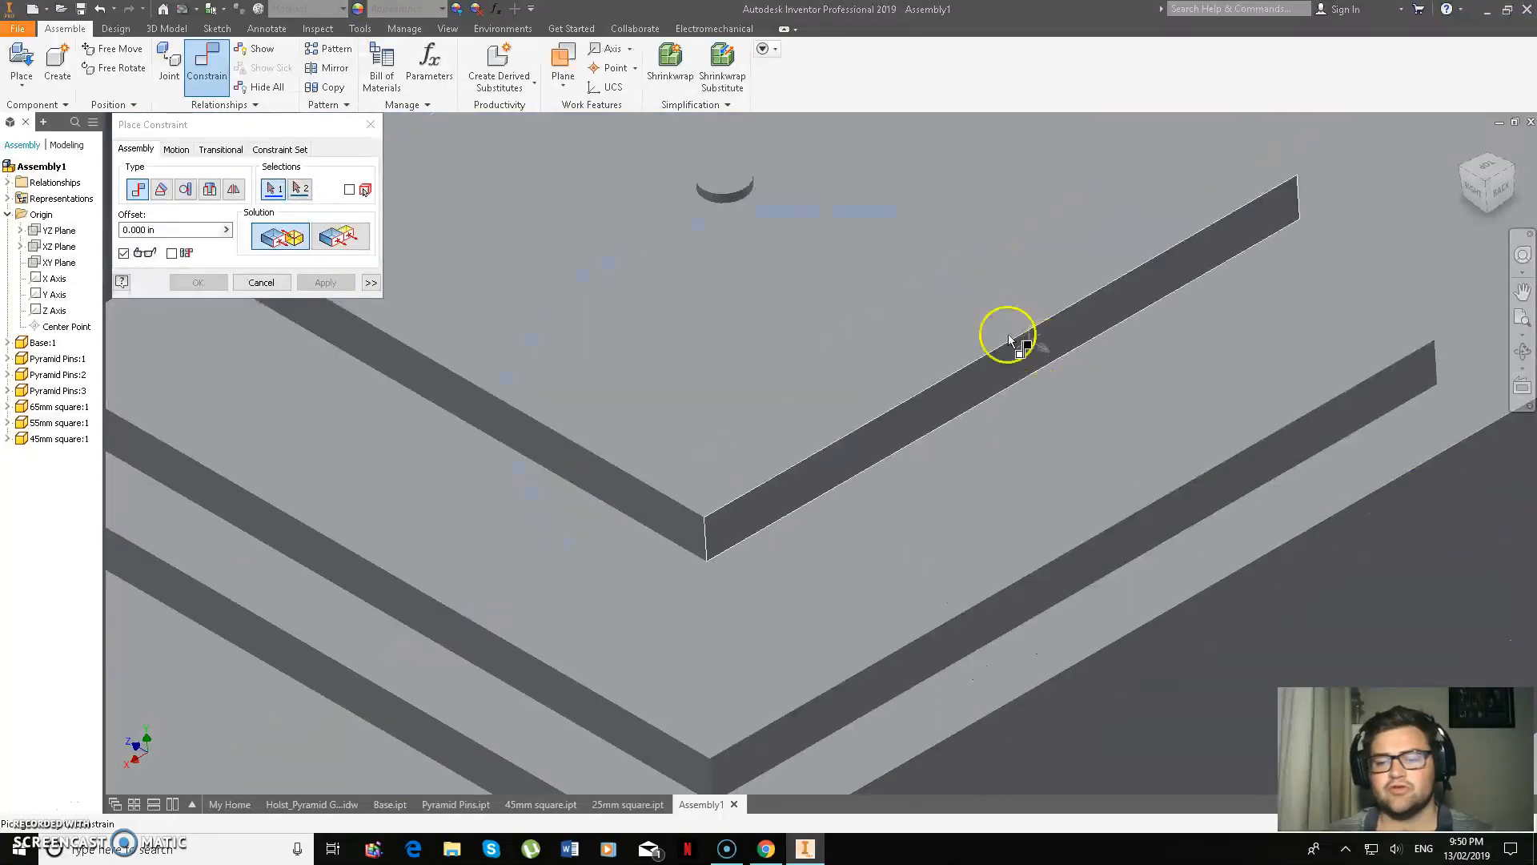
click(1491, 192)
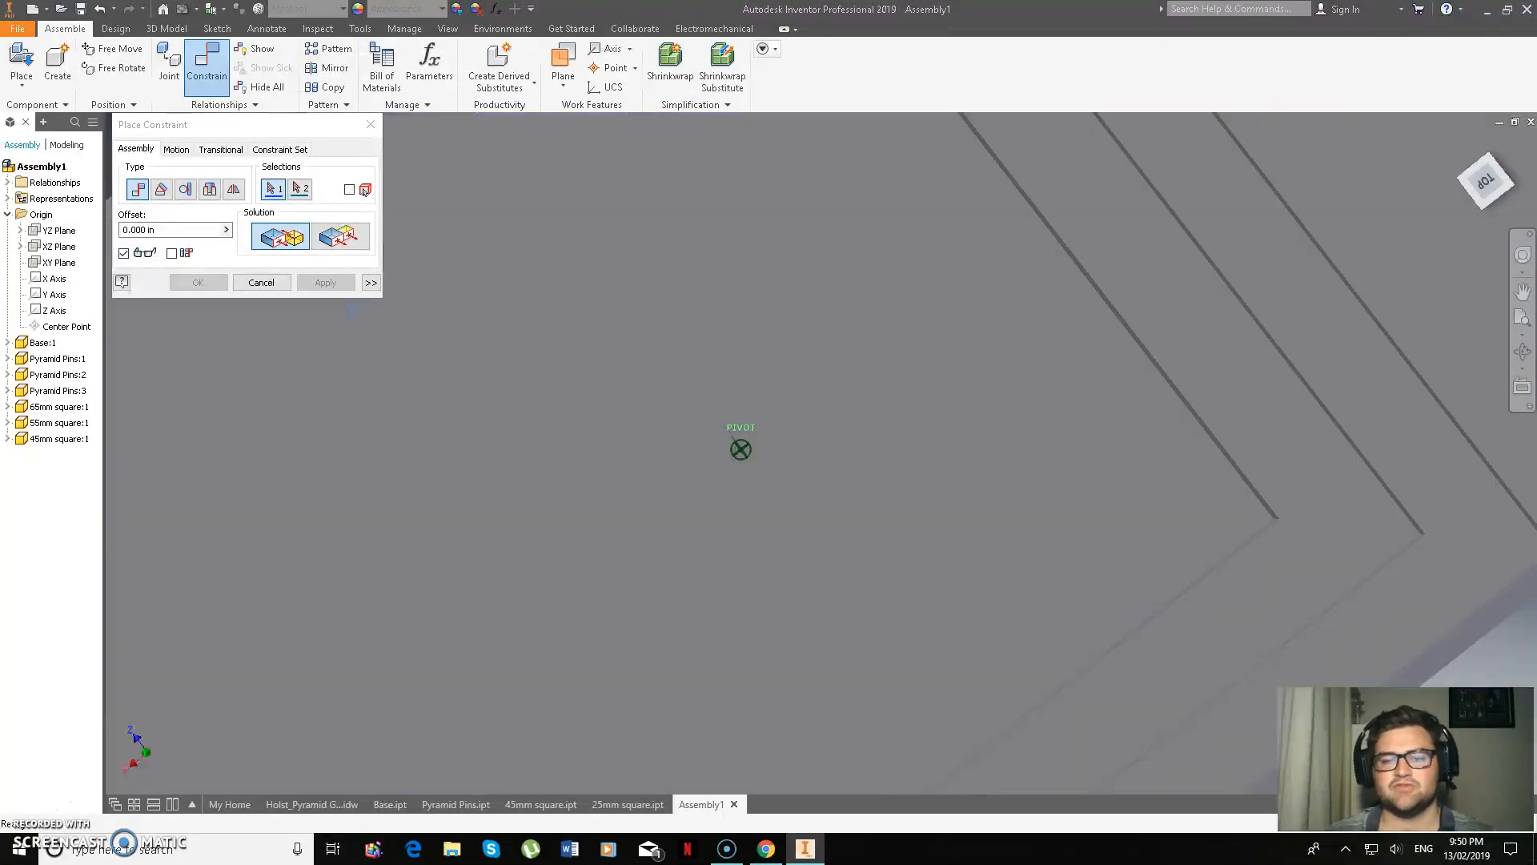
scroll(1082, 278, down, 3)
scroll(1036, 284, up, 8)
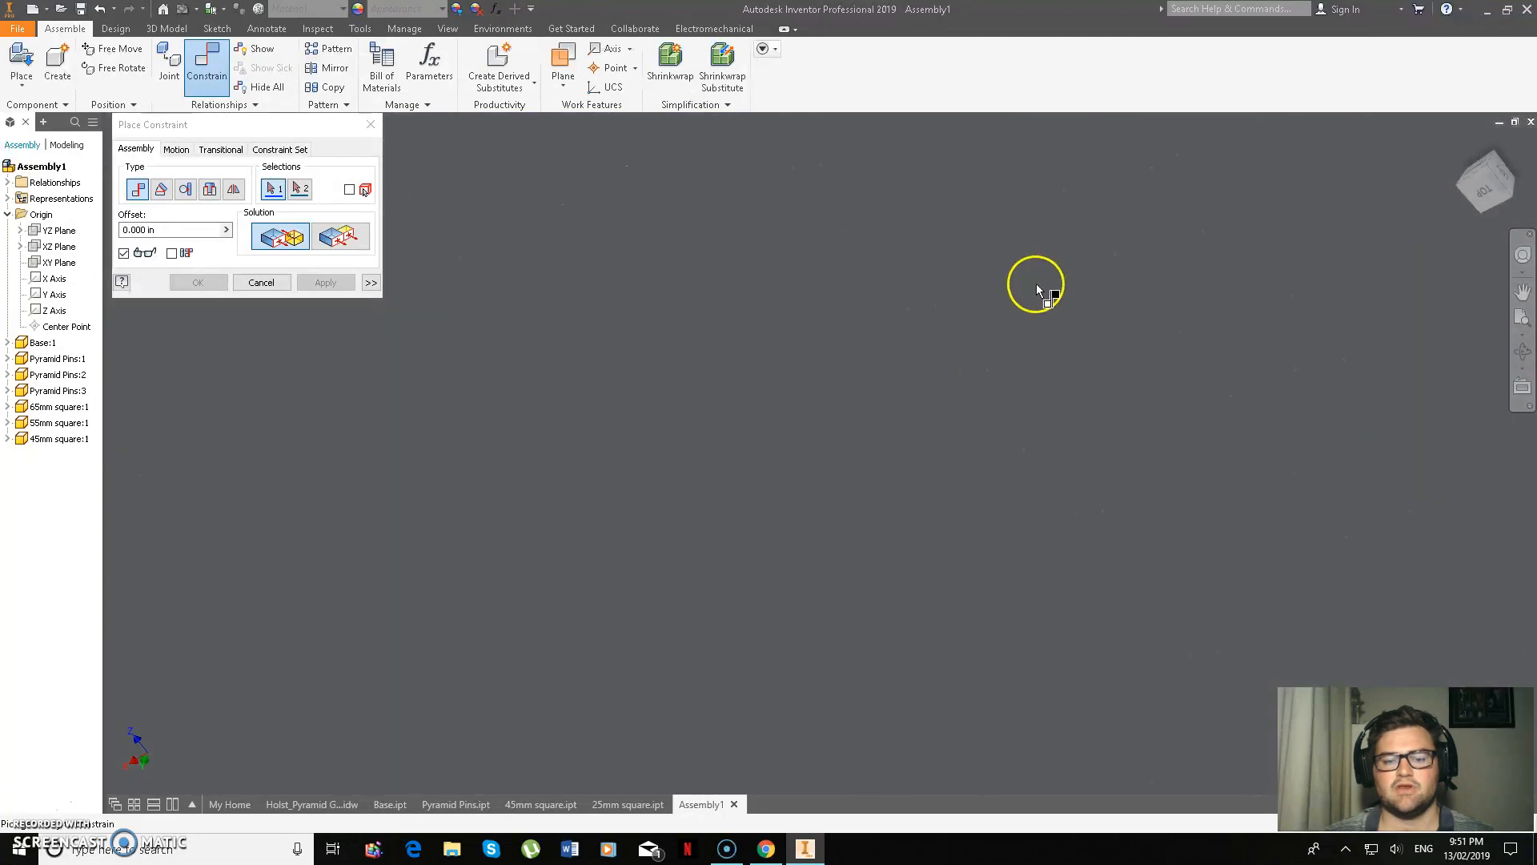
scroll(959, 247, down, 5)
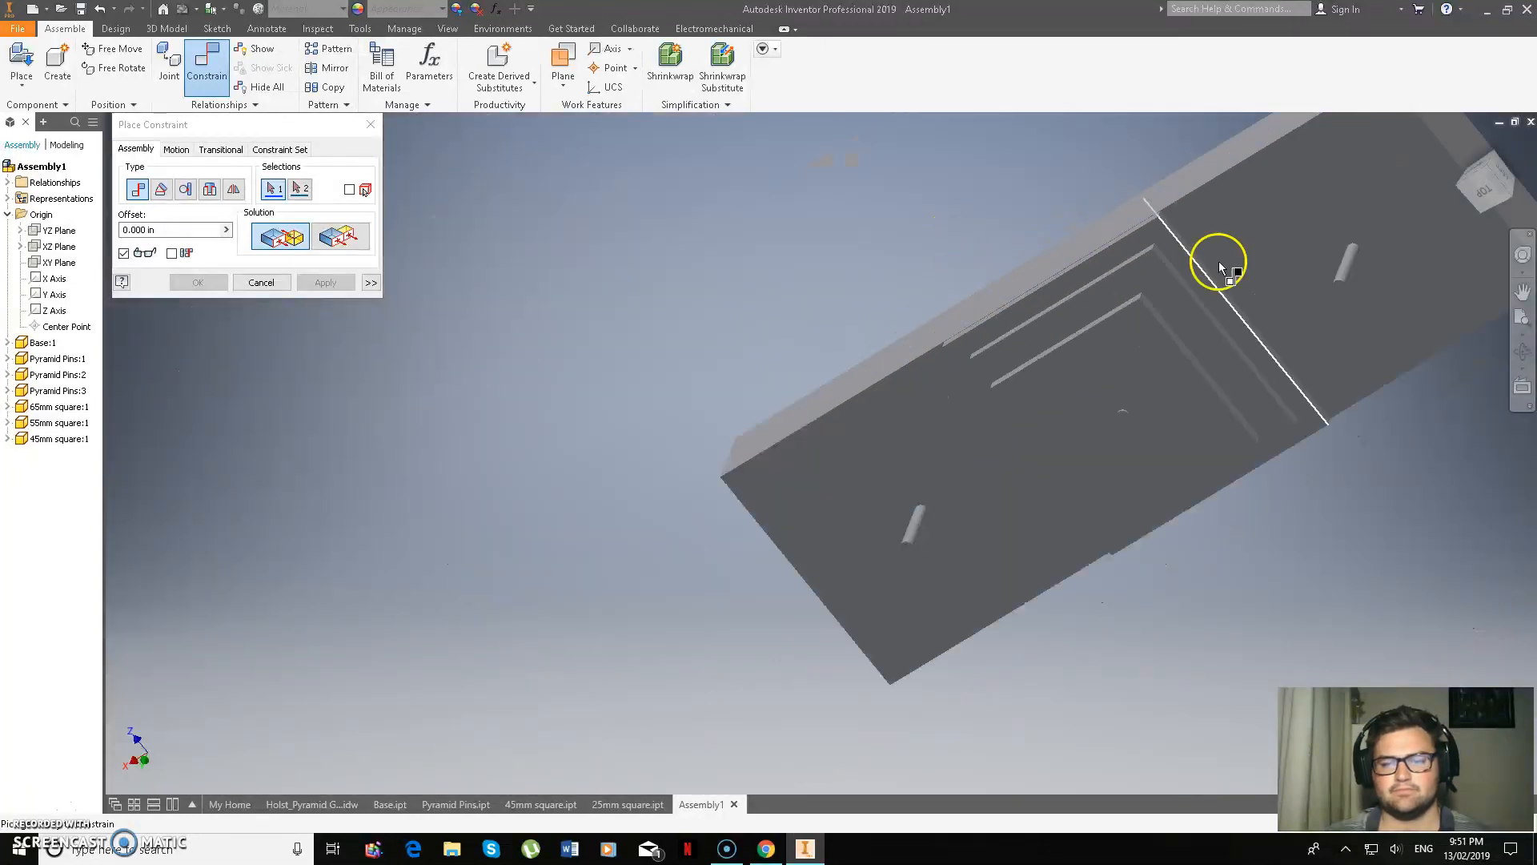
click(1490, 185)
mouse_move(1397, 697)
mouse_down()
mouse_move(1386, 549)
mouse_move(1362, 529)
mouse_up()
click(1490, 239)
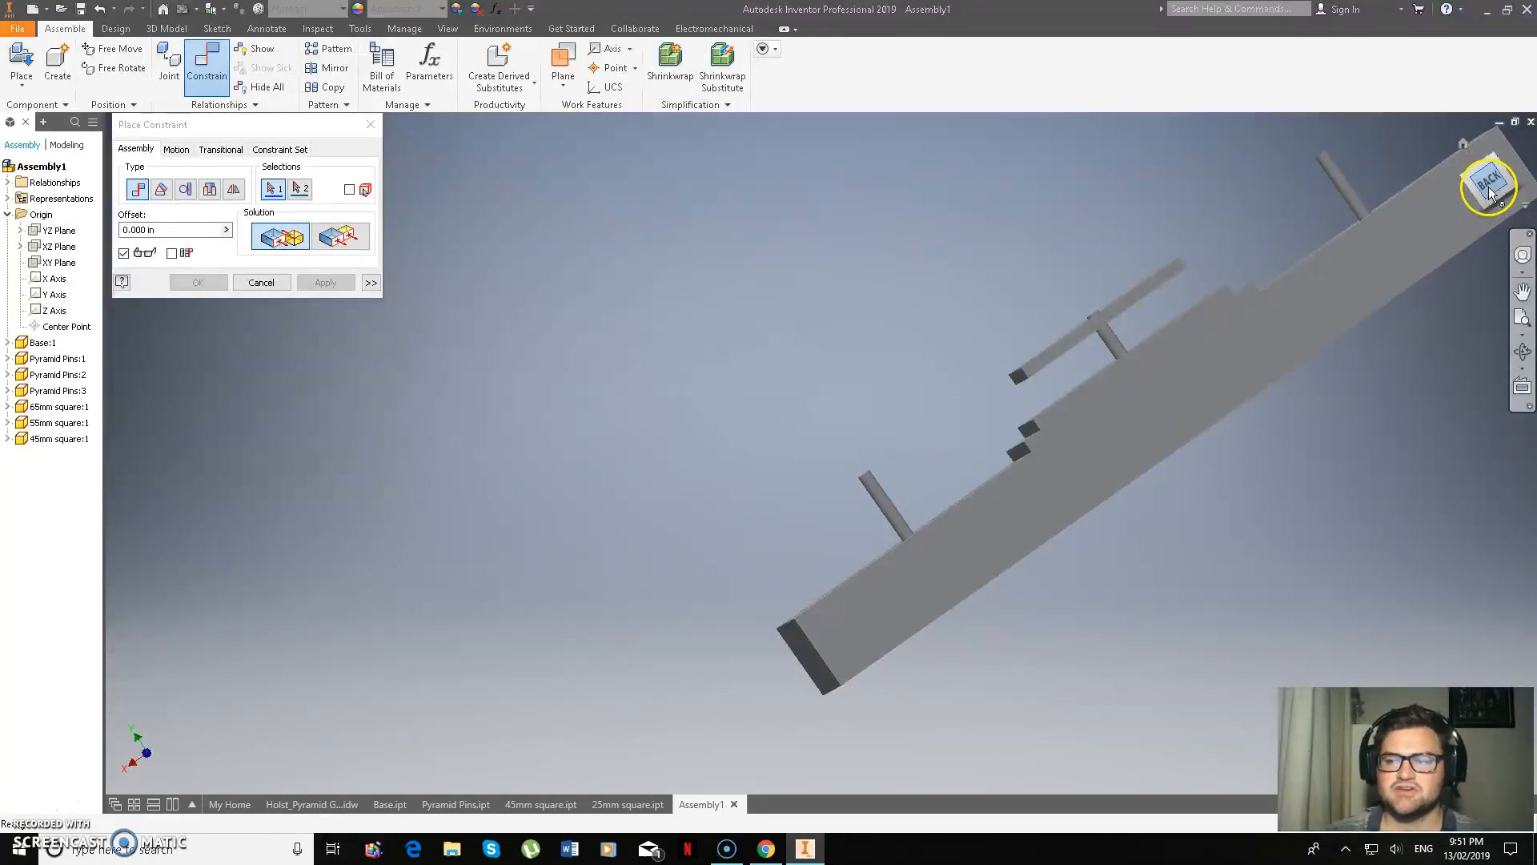
scroll(1188, 365, down, 6)
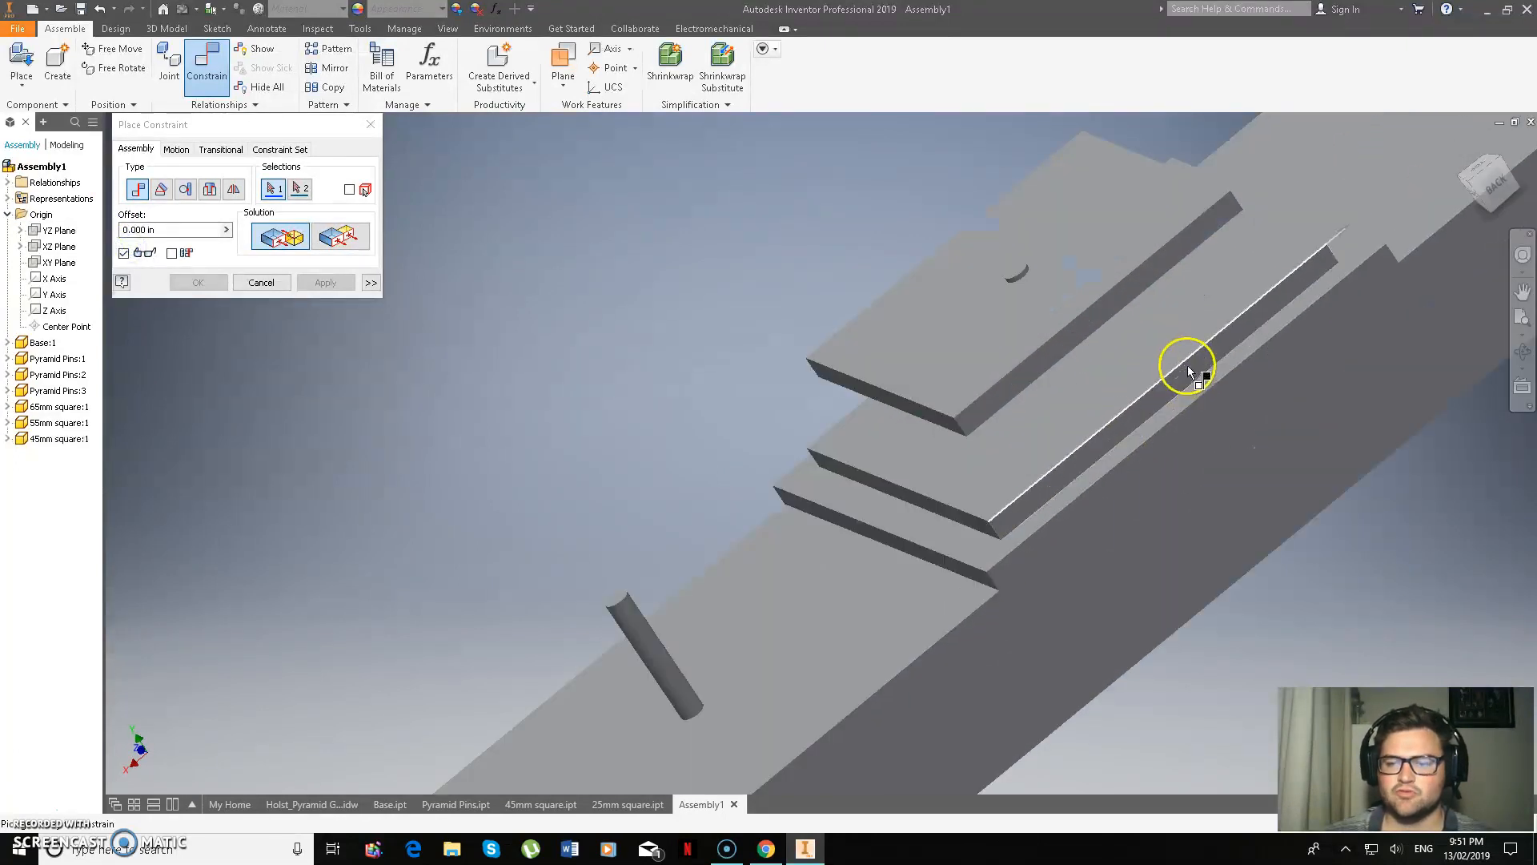
click(1155, 357)
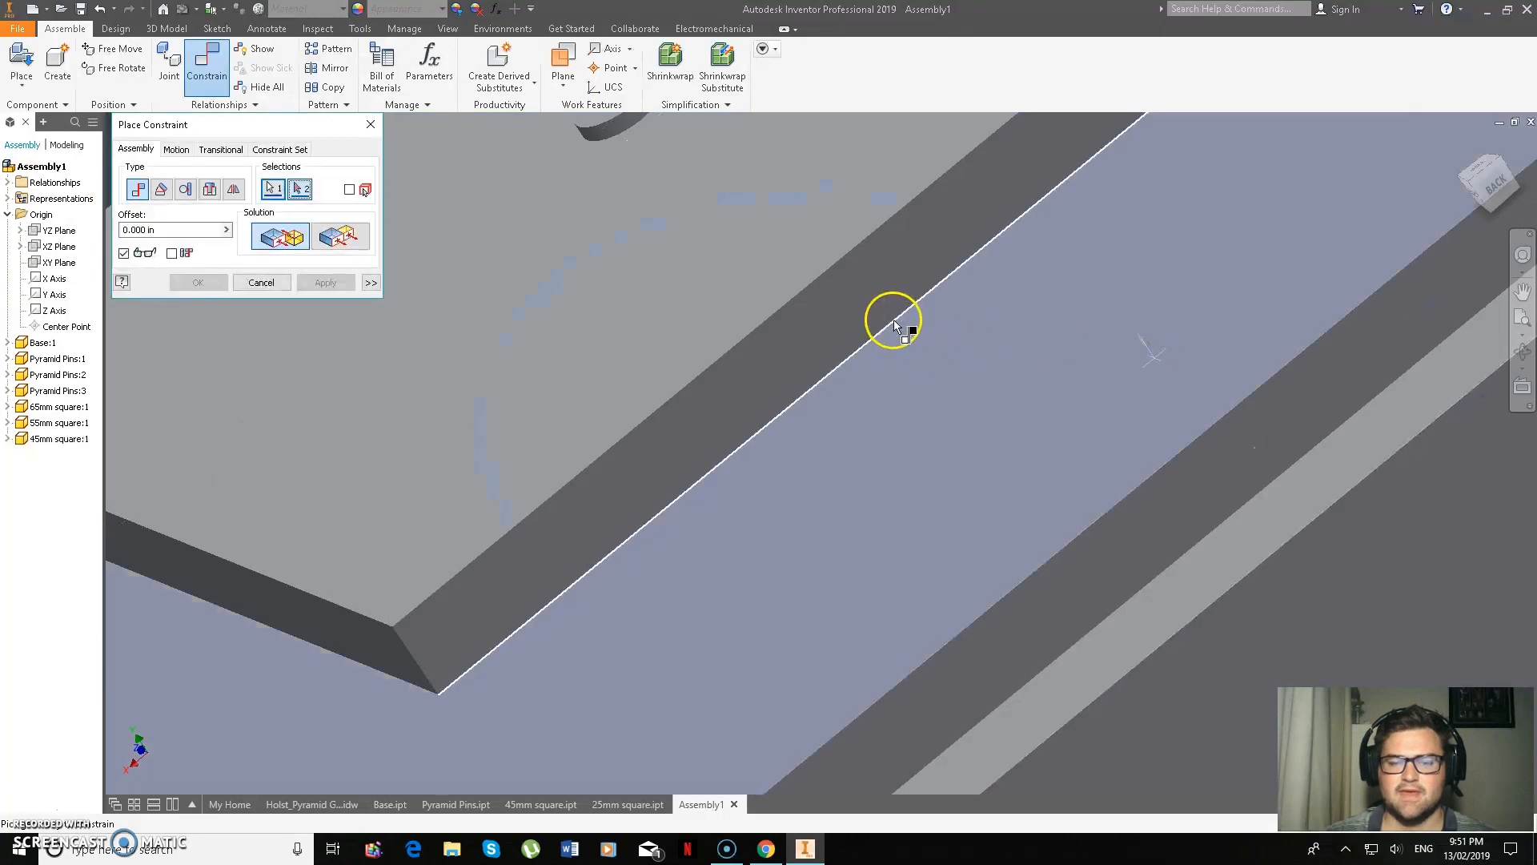
click(895, 340)
scroll(916, 430, up, 5)
click(325, 281)
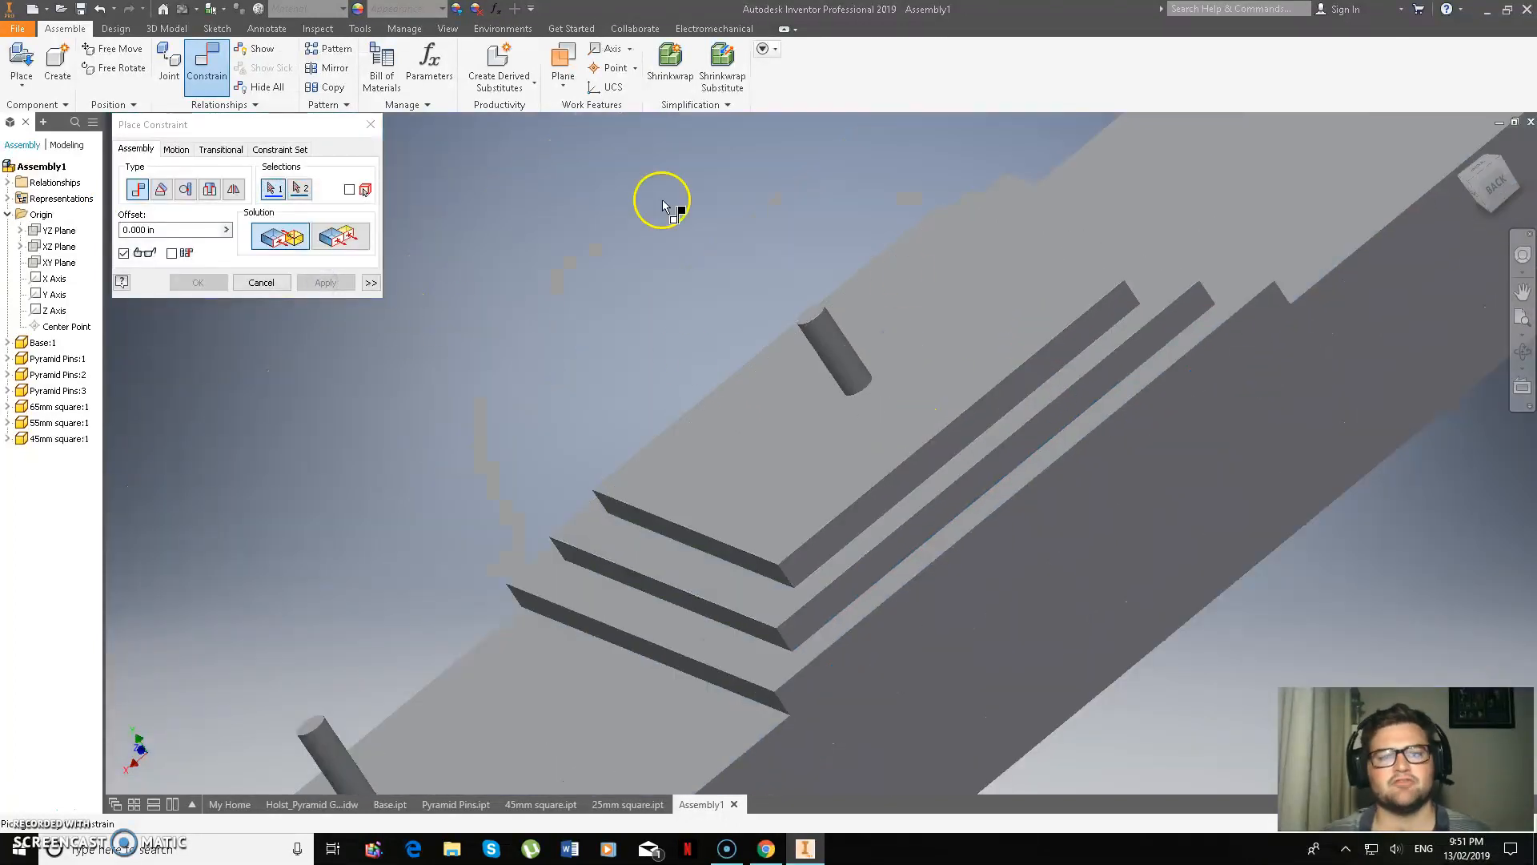
click(261, 283)
Place one instance of the 35mm square part above the 45mm square near the middle pin
mouse_move(1494, 183)
mouse_down()
mouse_move(1530, 172)
mouse_move(281, 112)
mouse_move(185, 732)
mouse_move(130, 132)
mouse_move(120, 169)
mouse_up()
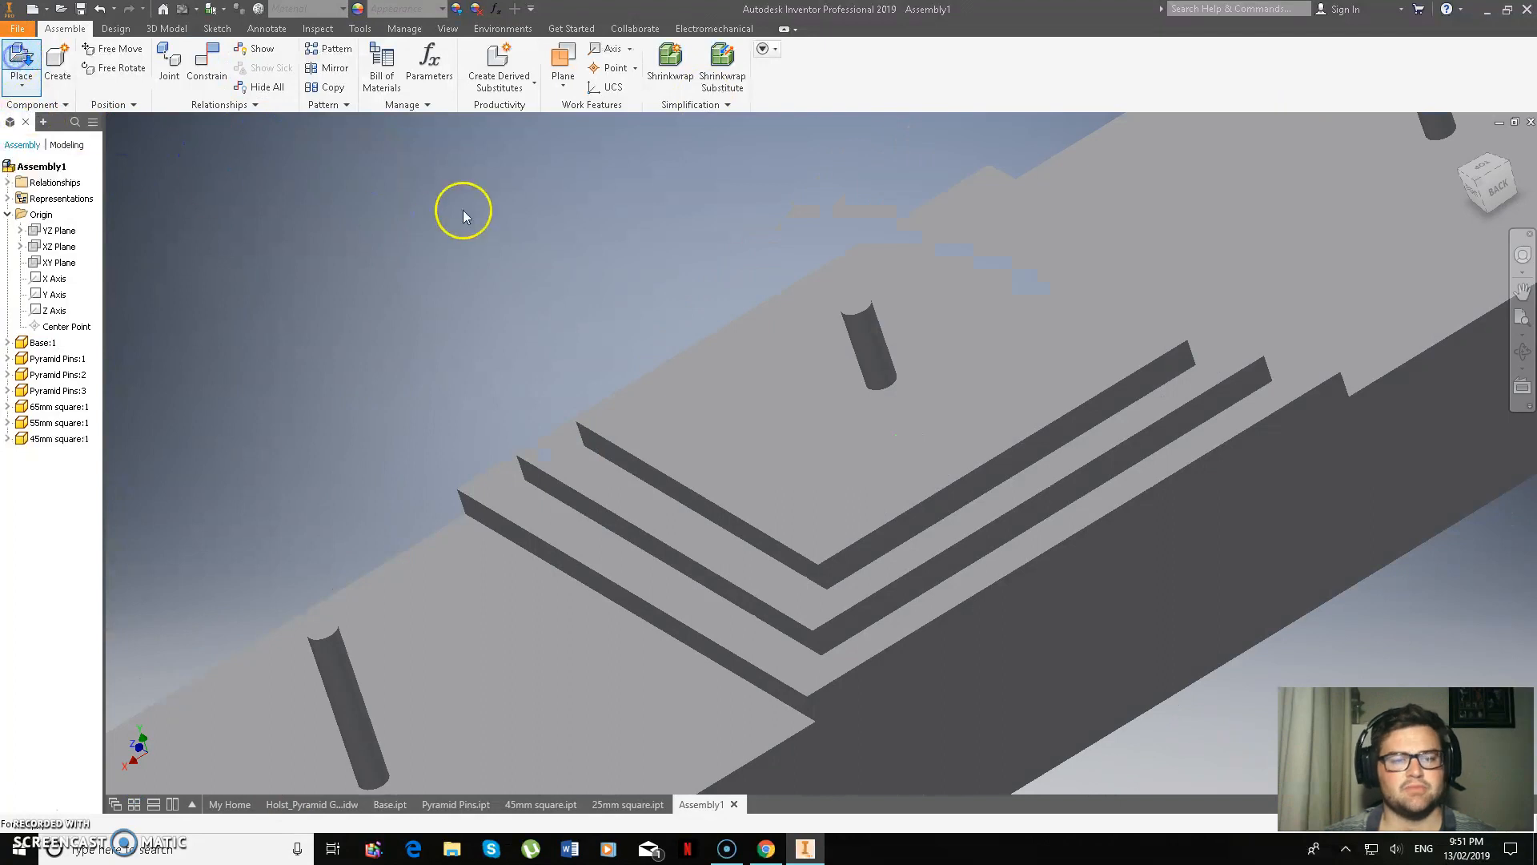
click(730, 365)
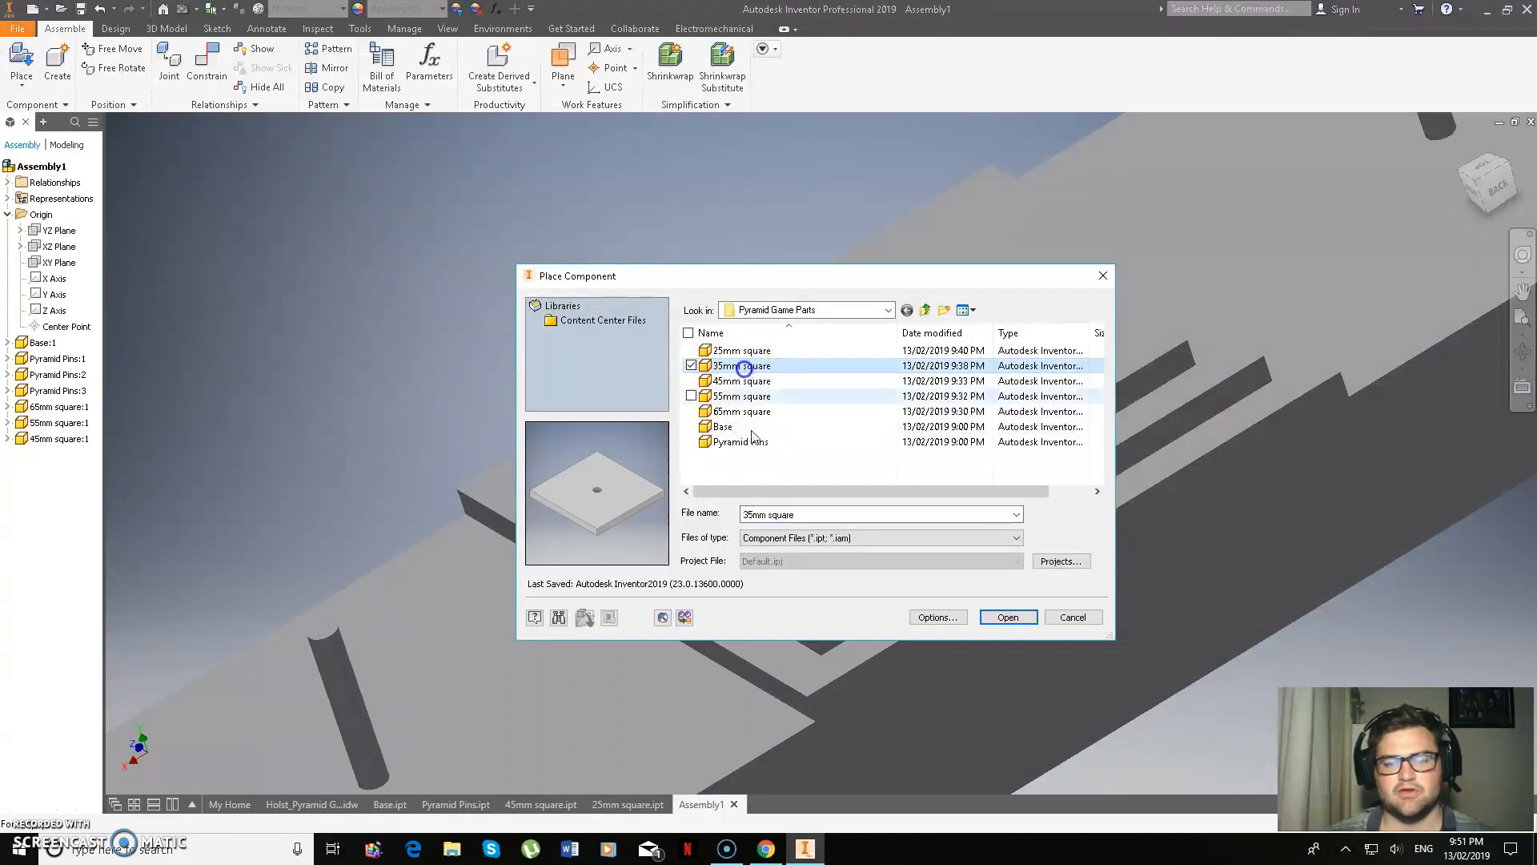
click(1009, 618)
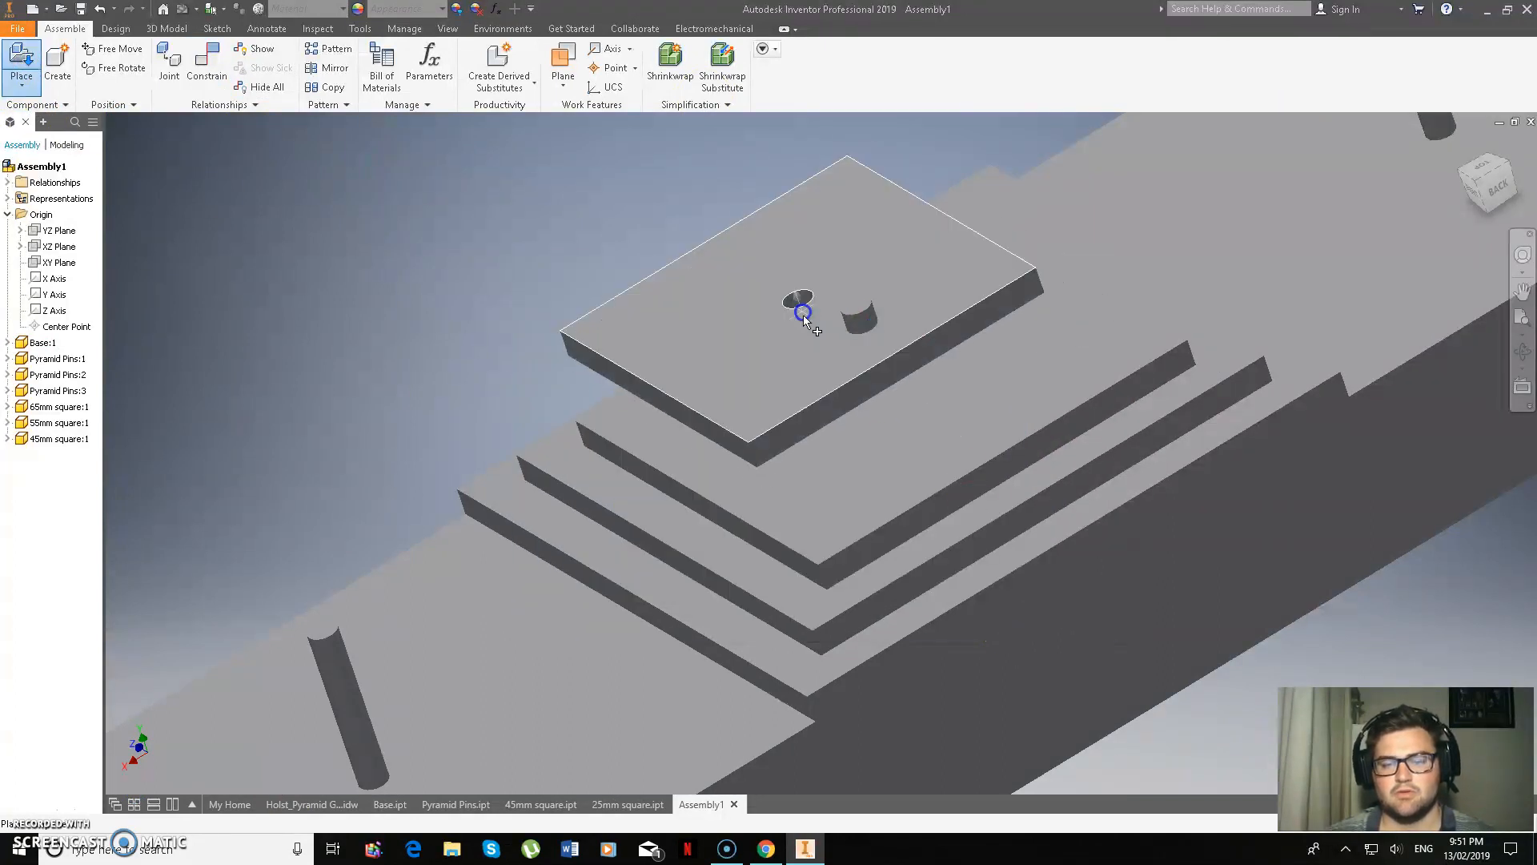
click(803, 313)
right_click(480, 242)
click(550, 243)
Mate the middle pin's axis to the axis of the 35mm square's hole with a 0.000 in offset
click(201, 74)
click(856, 315)
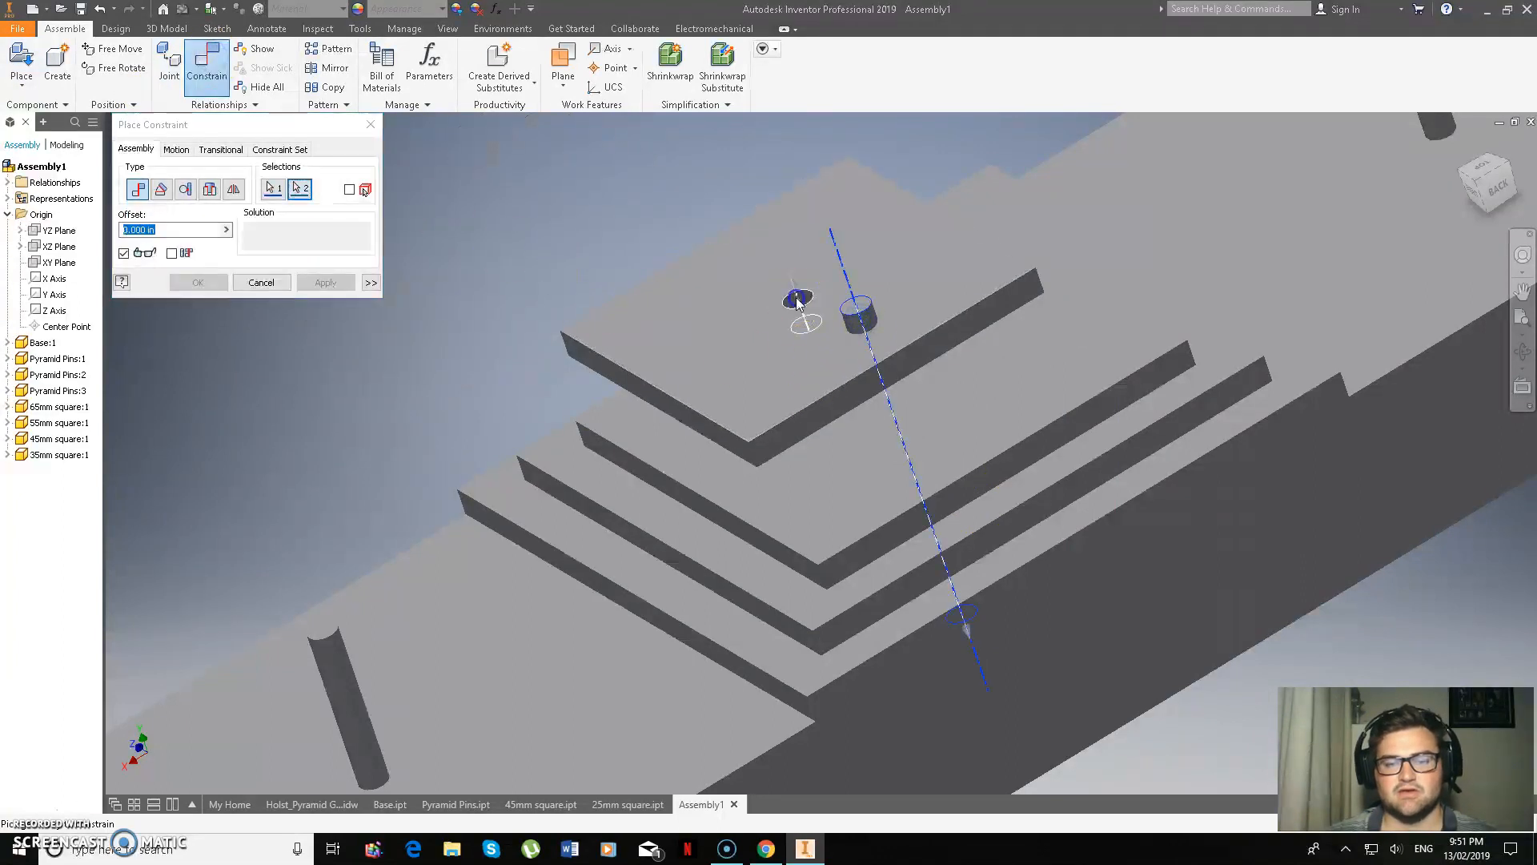
click(796, 302)
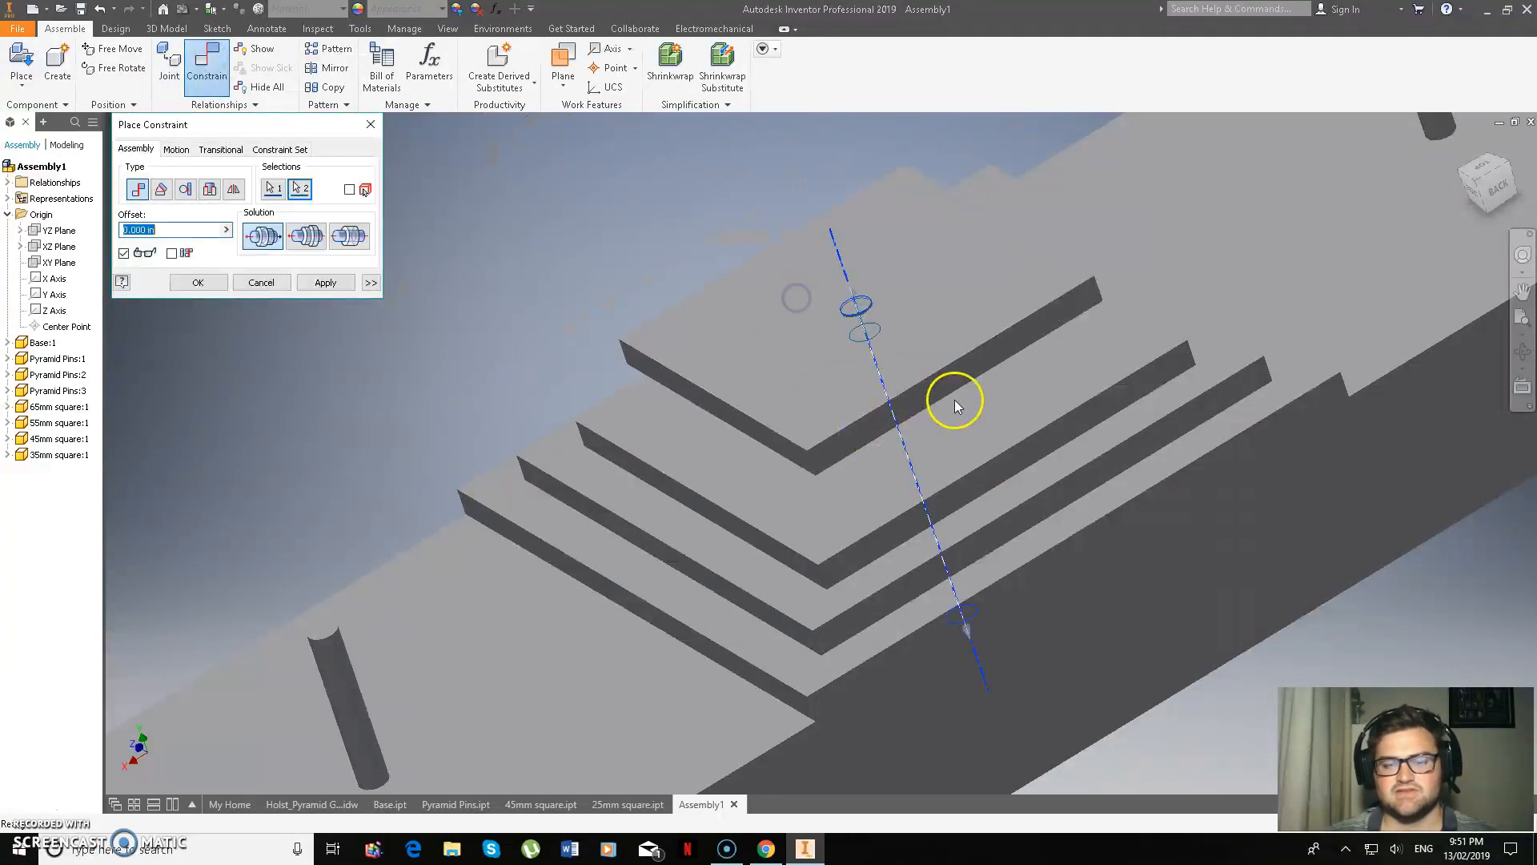
click(325, 284)
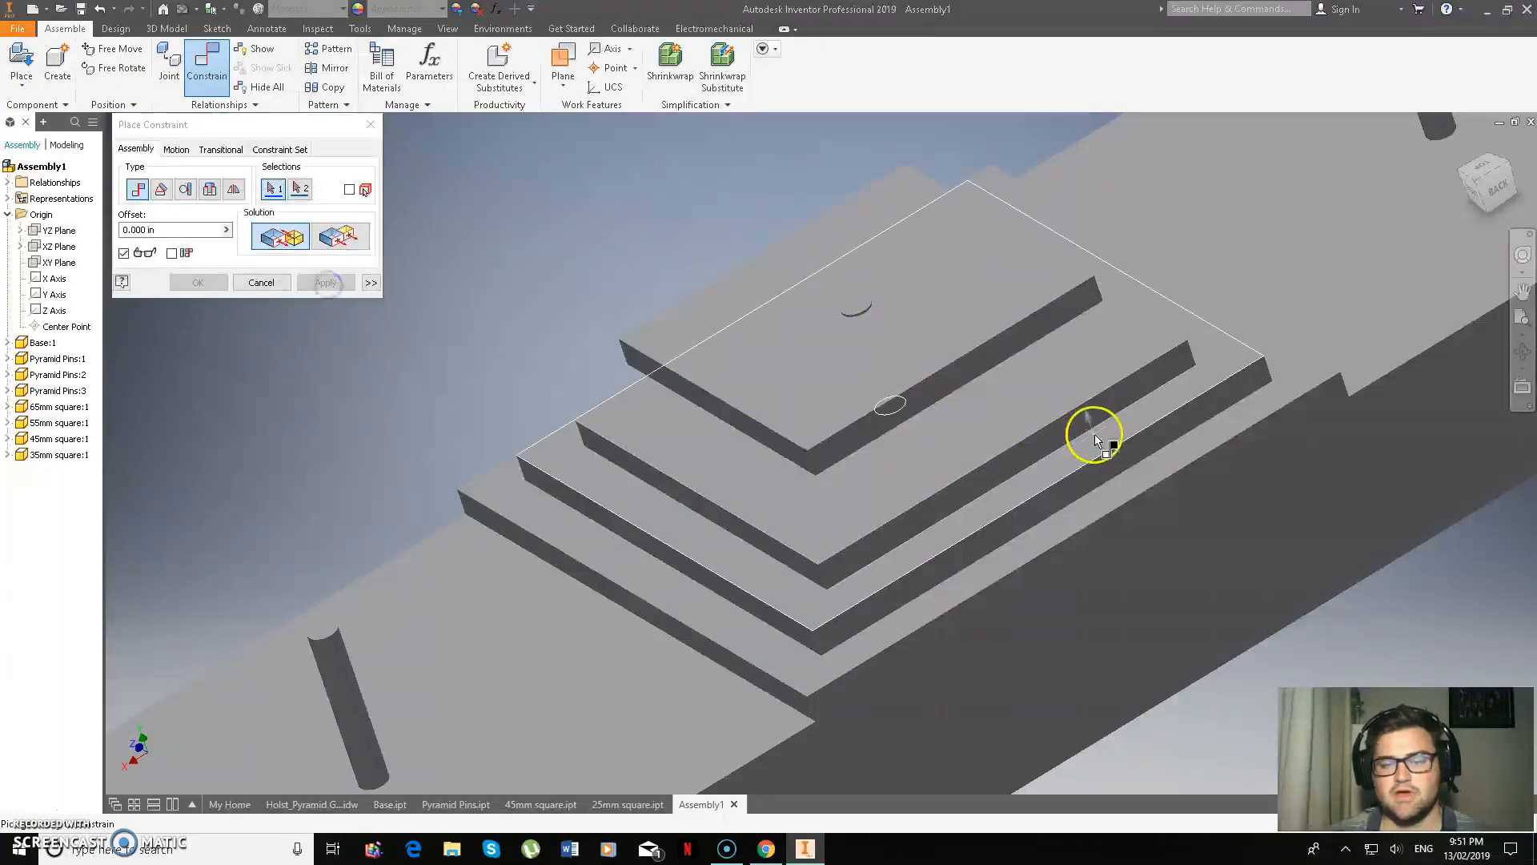
Mate the lower edge of the 35mm square to the top face of the 45mm square with a 0.000 in offset
click(949, 391)
click(325, 283)
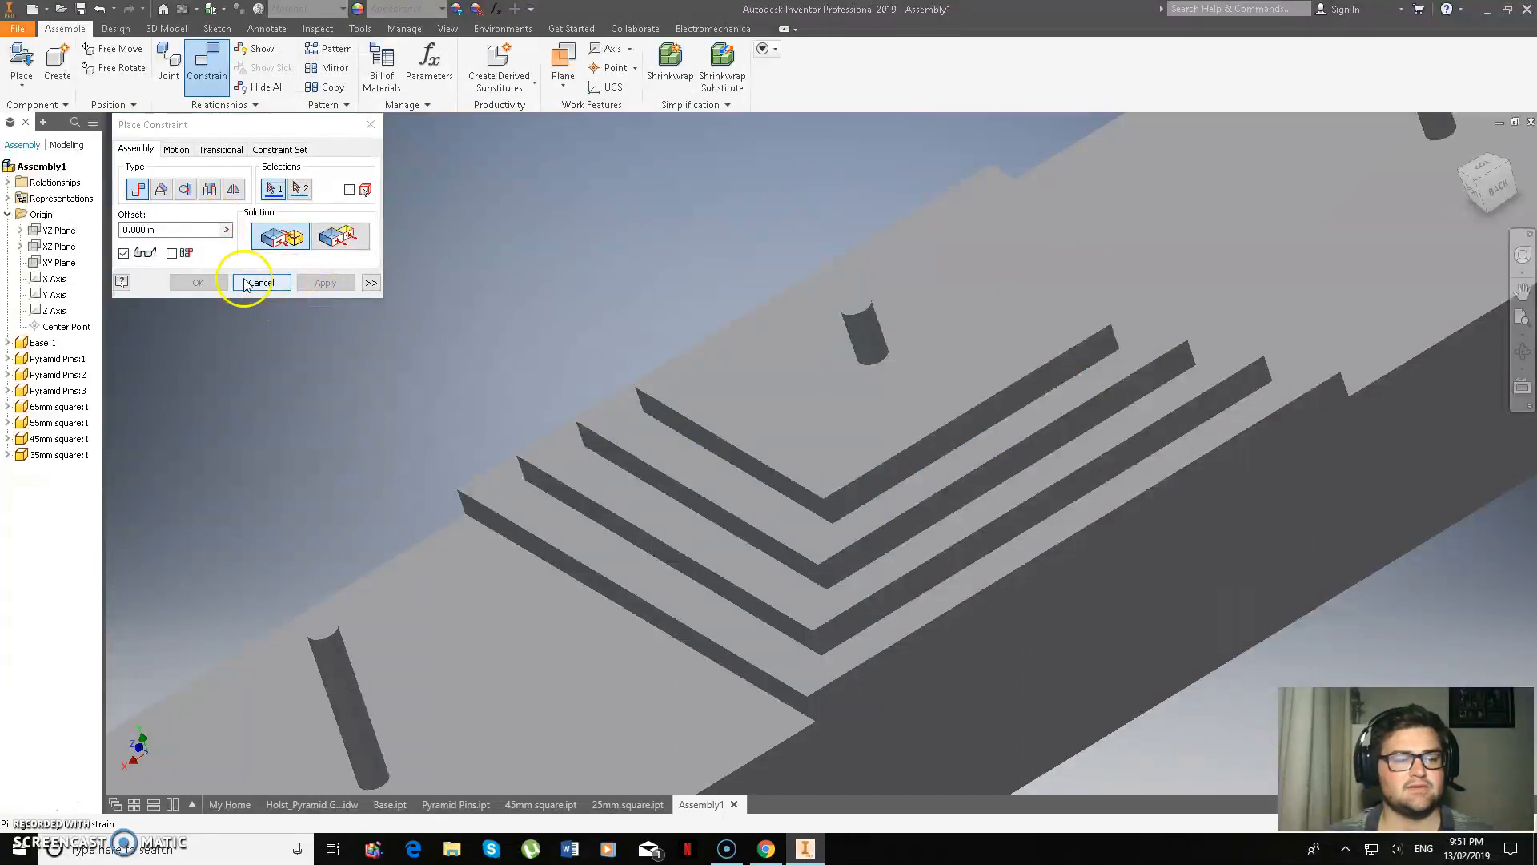
click(370, 124)
Place one instance of the 25mm square part above the 35mm square near the middle pin
key(p)
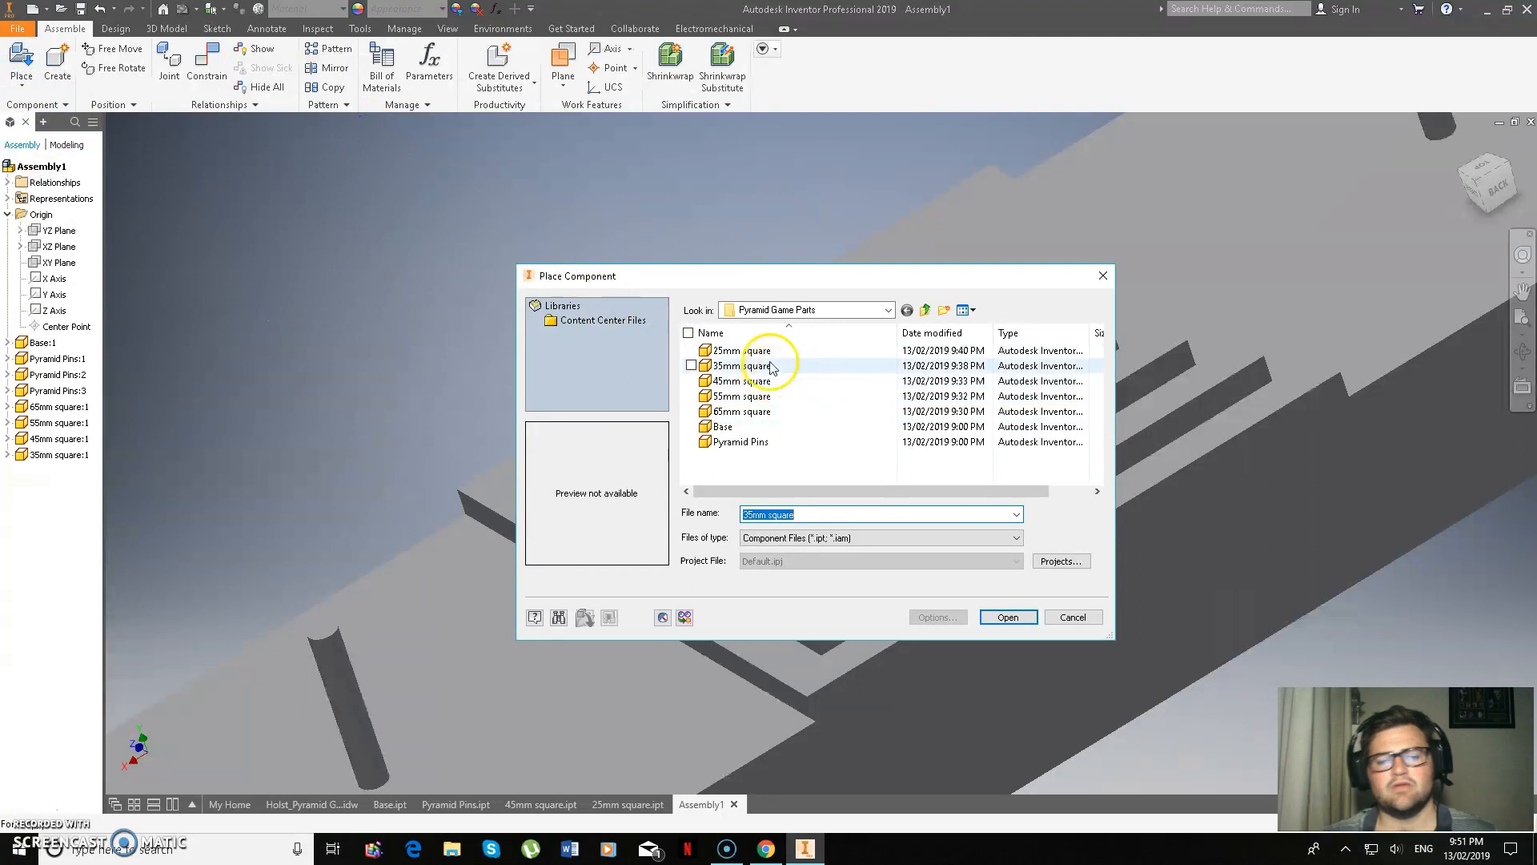
click(767, 353)
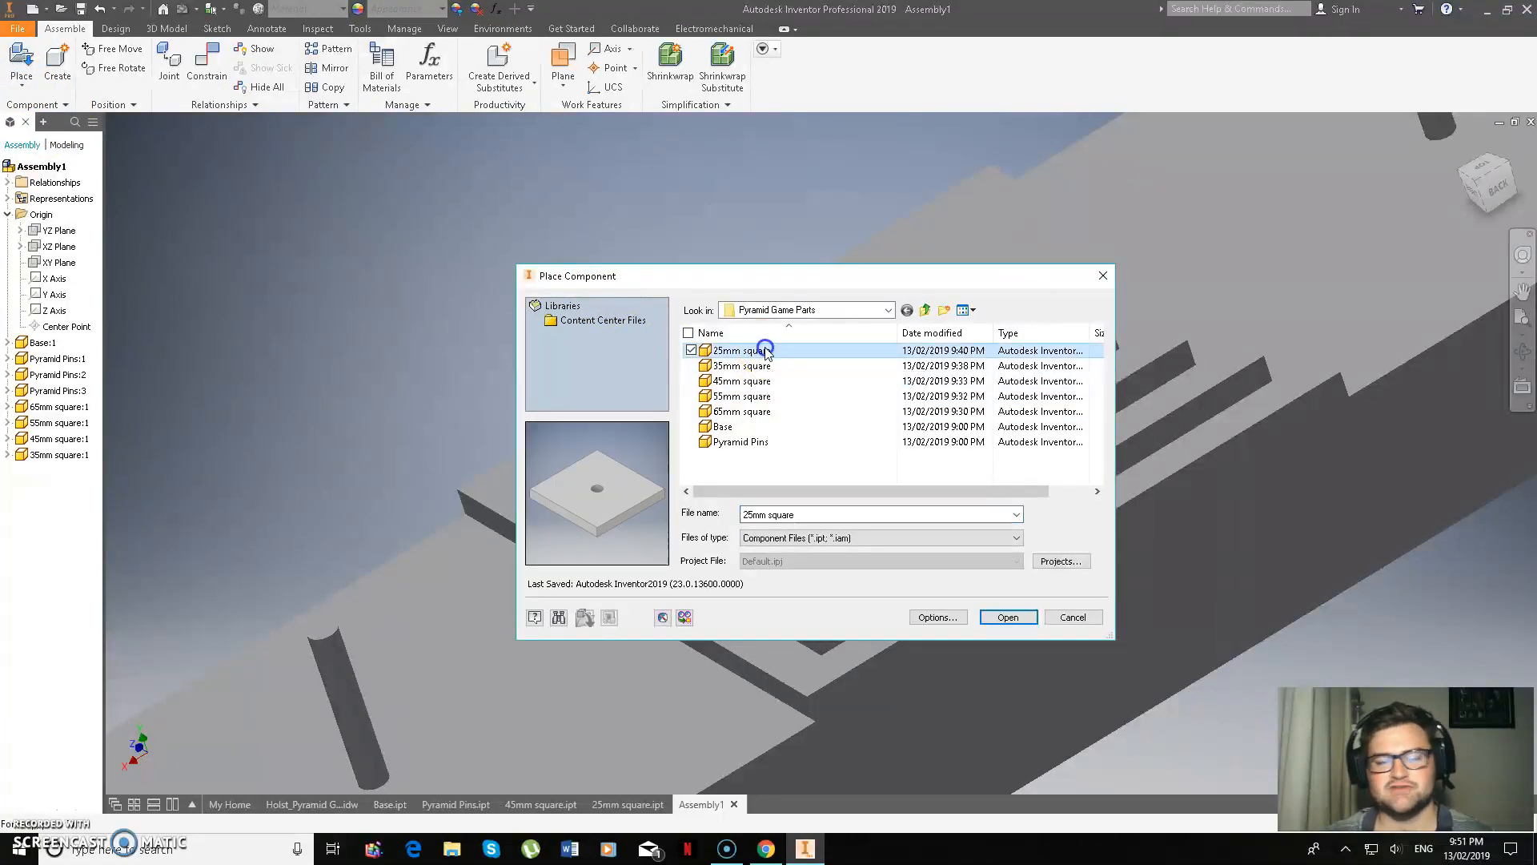
click(1008, 617)
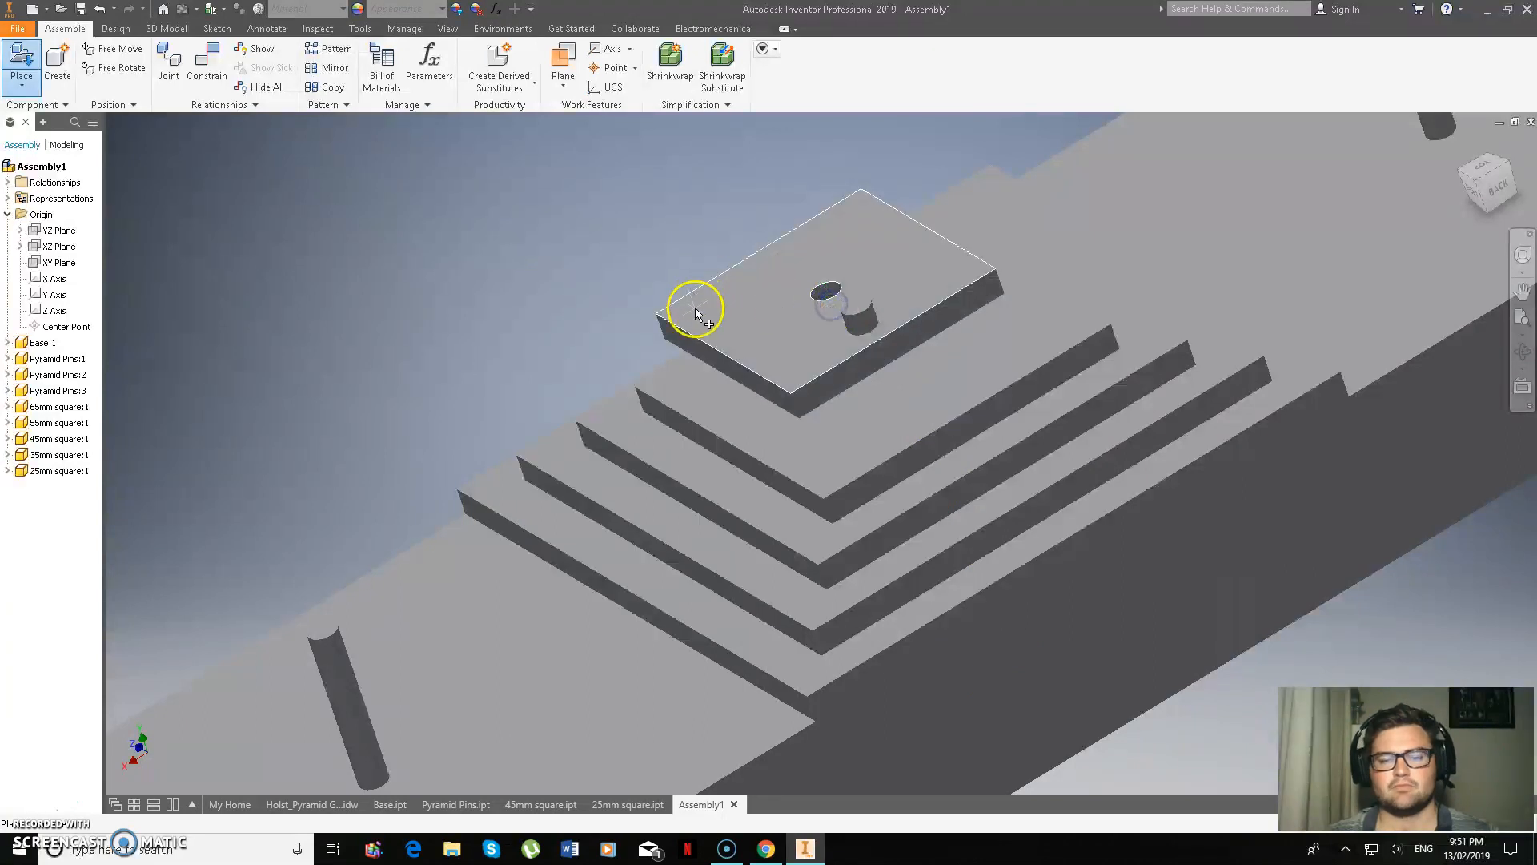
right_click(503, 258)
click(589, 281)
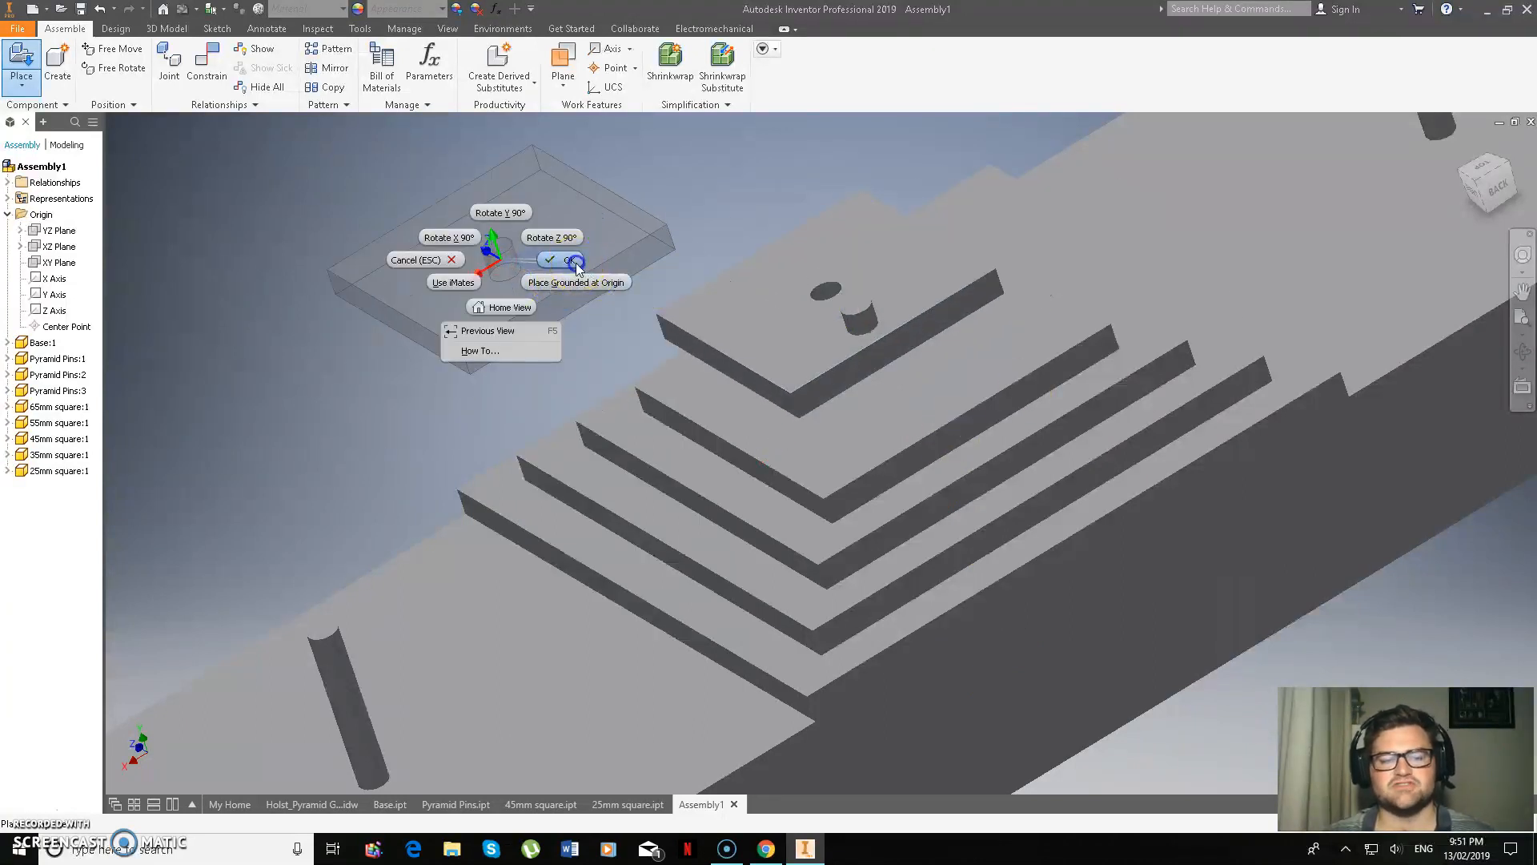
Mate the middle pin's axis to the axis of the 25mm square's hole with a 0.000 in offset
click(206, 60)
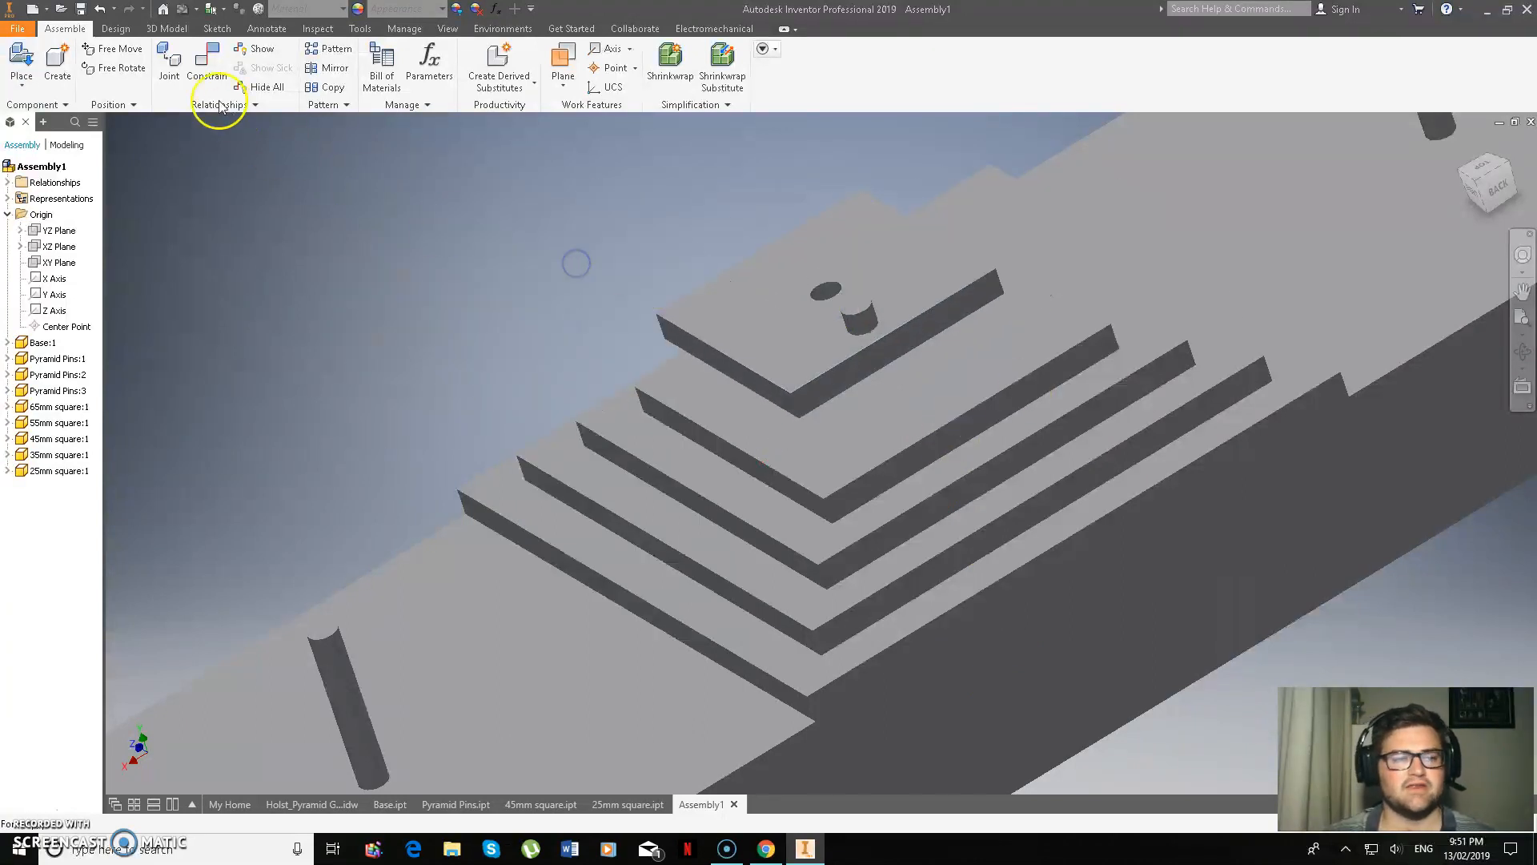
click(858, 319)
click(826, 295)
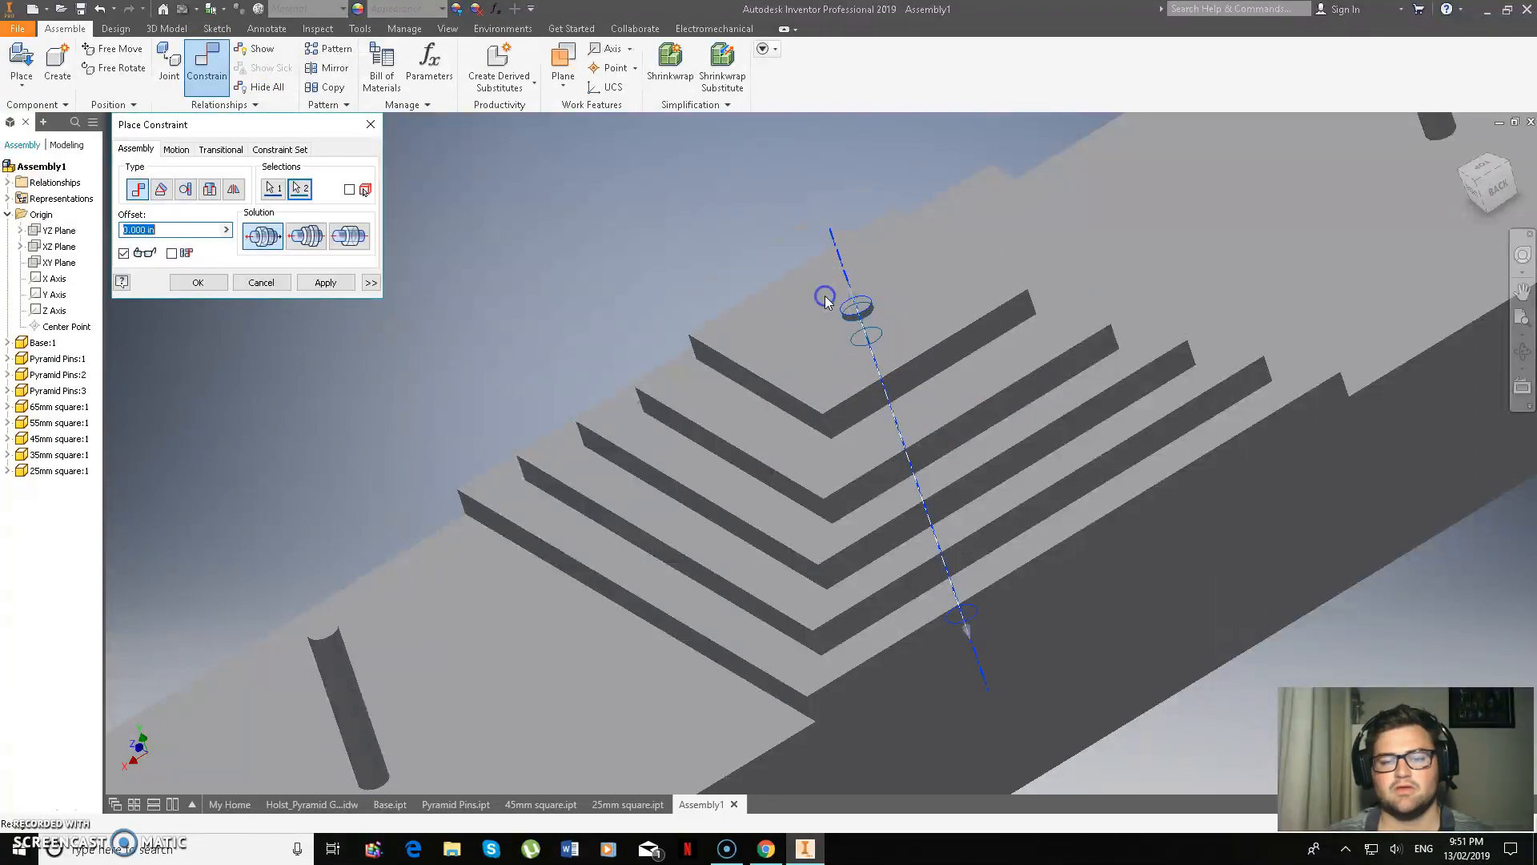
click(323, 282)
Try to mate the lower edge of the 25mm square to the upper edge of the 35mm square
click(945, 374)
click(967, 410)
click(318, 281)
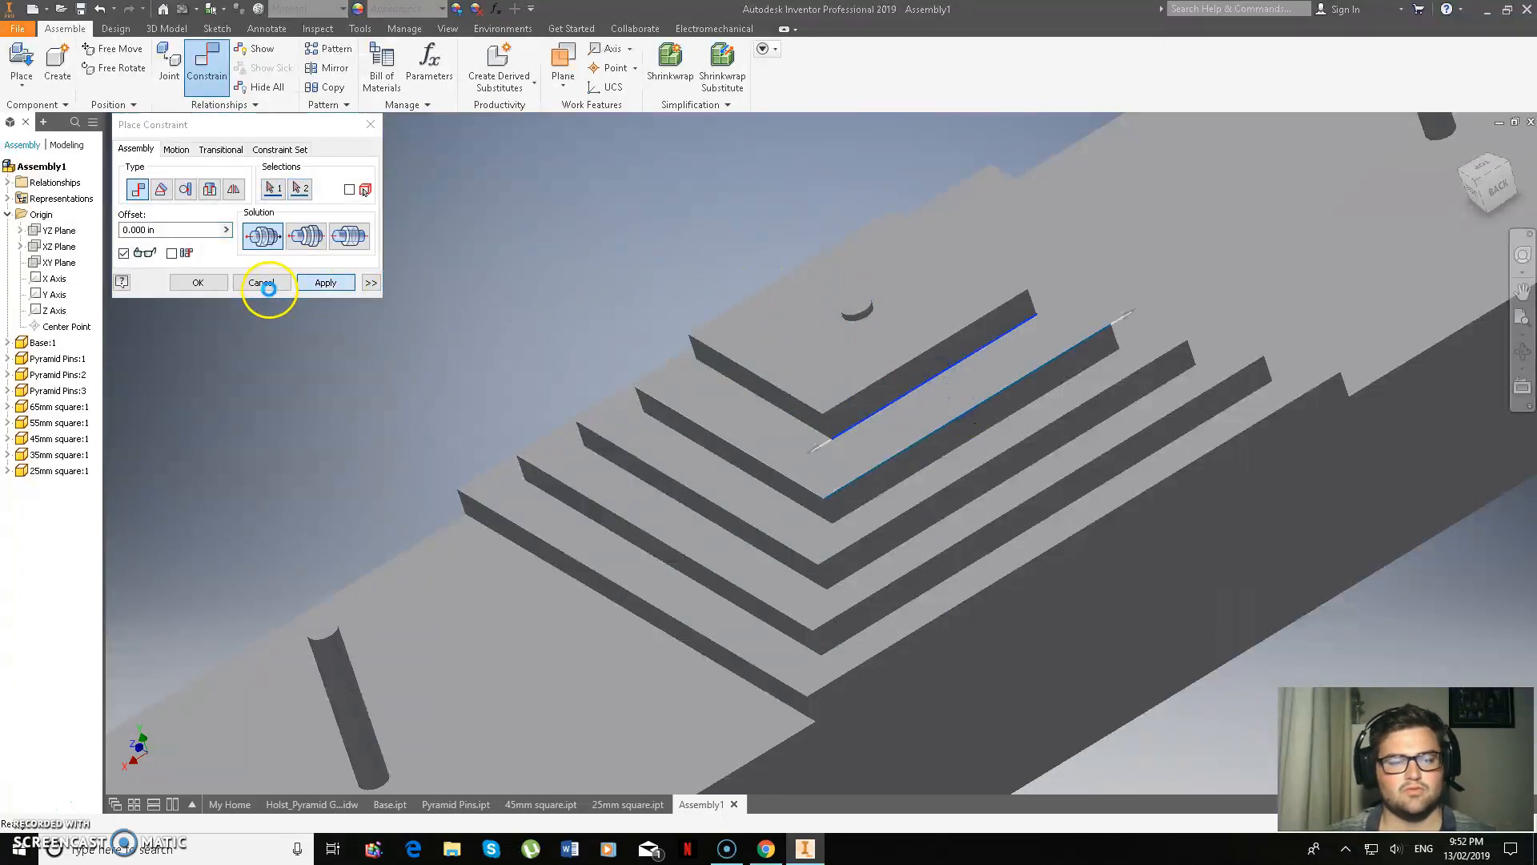
Mate the lower edge of the 25mm square to the top face of the 35mm square with a 0.000 in offset
click(966, 237)
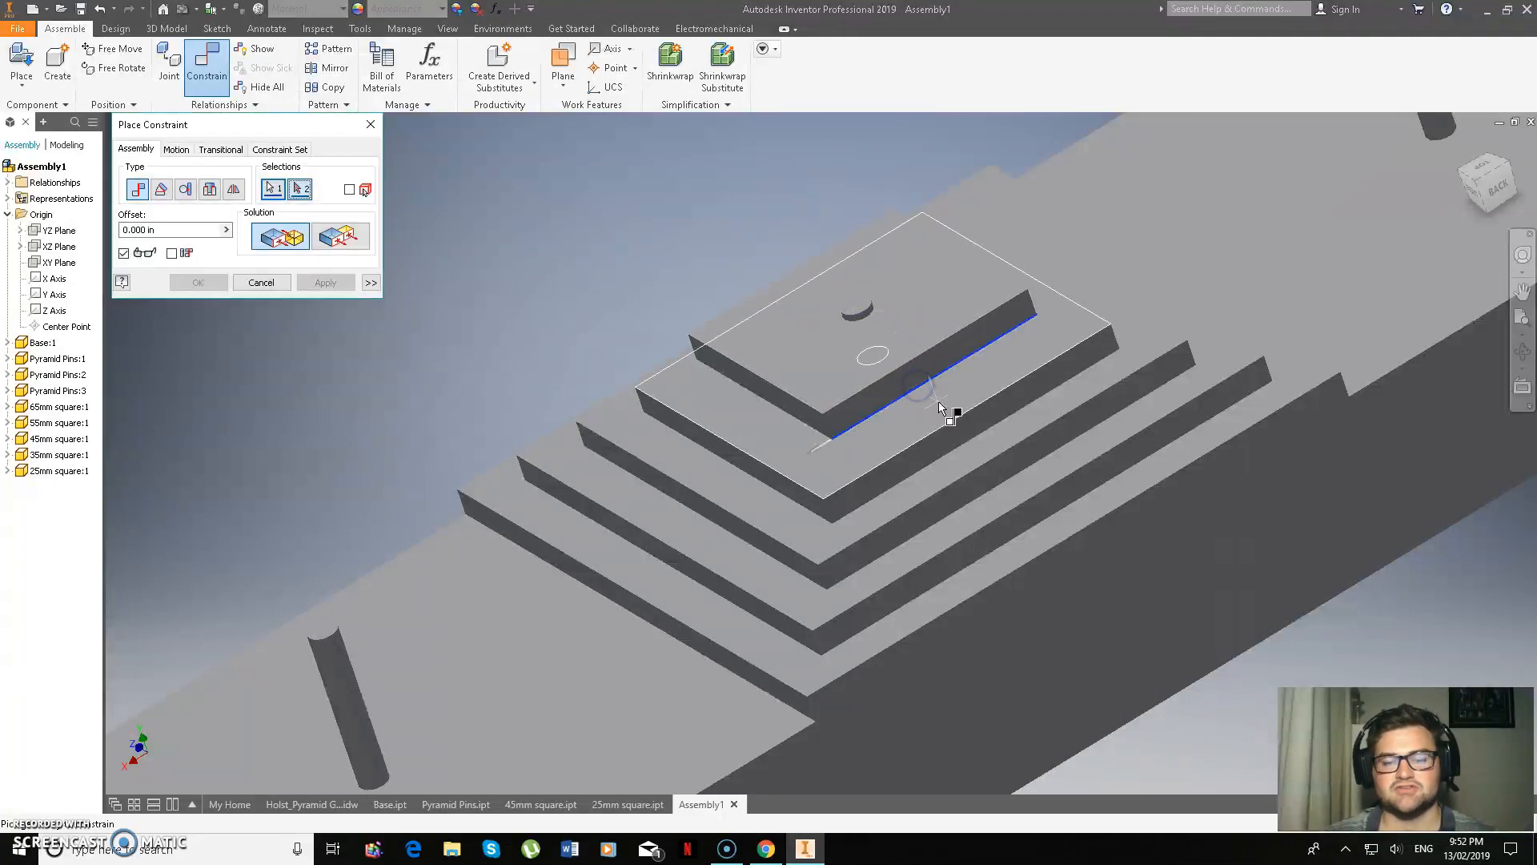
click(937, 400)
click(324, 282)
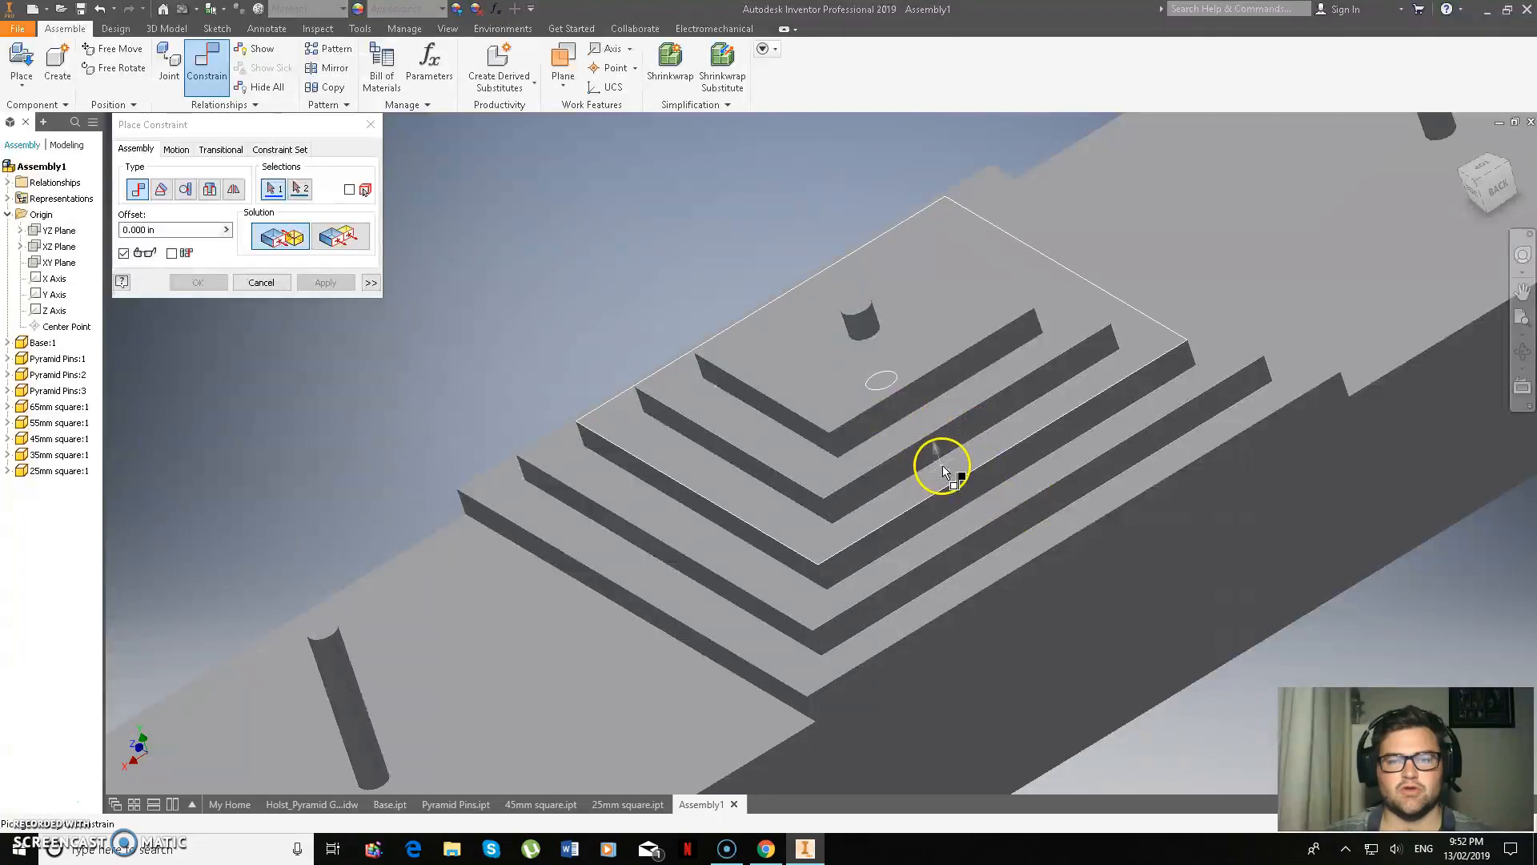
click(264, 282)
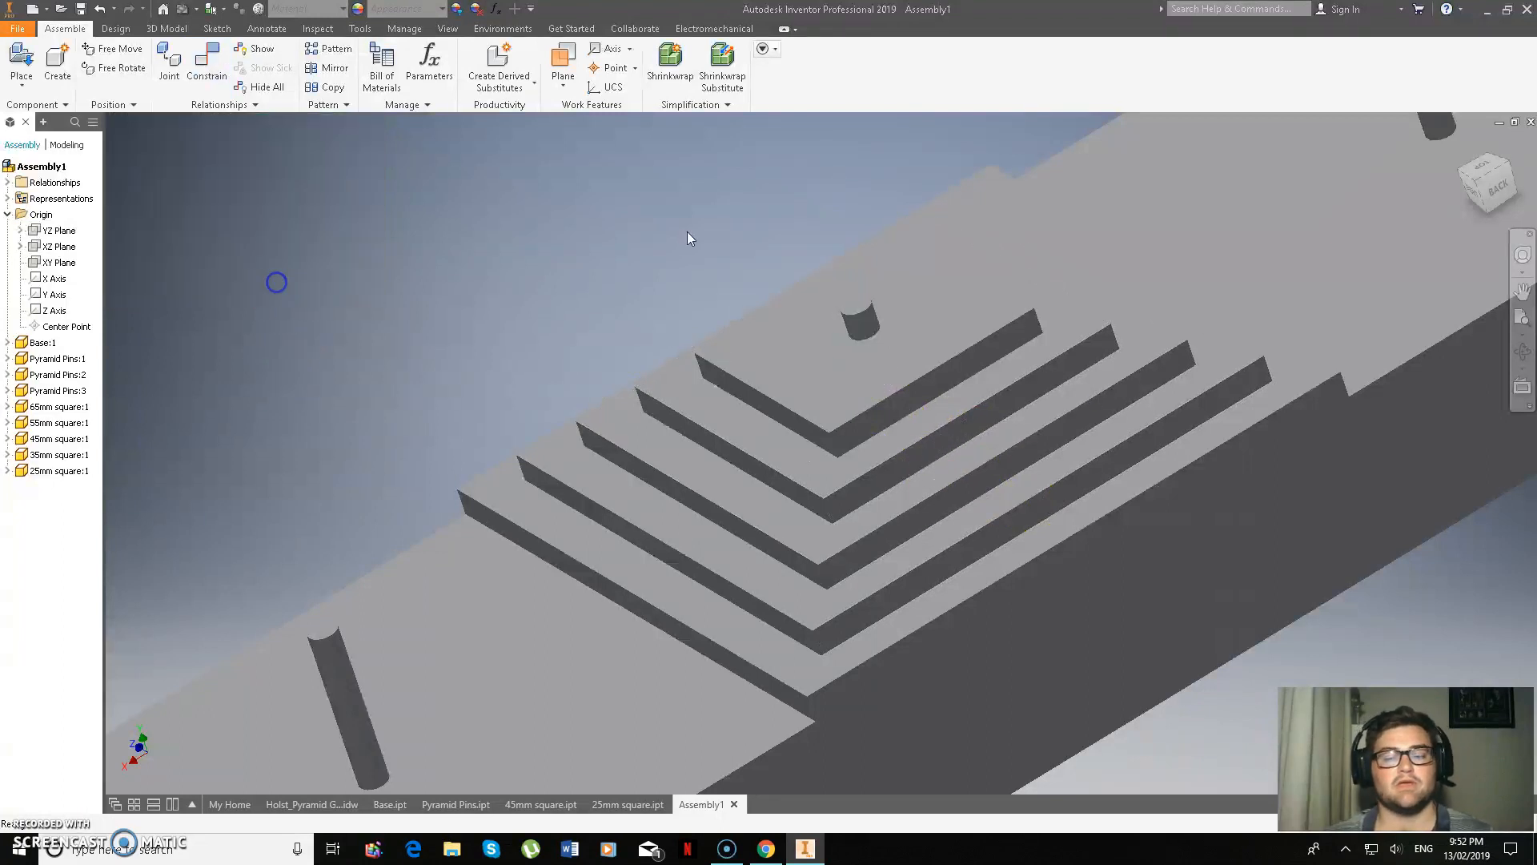
Inspect the stacked pyramid assembly from the back, from the front and from a slightly raised front angle
click(1506, 194)
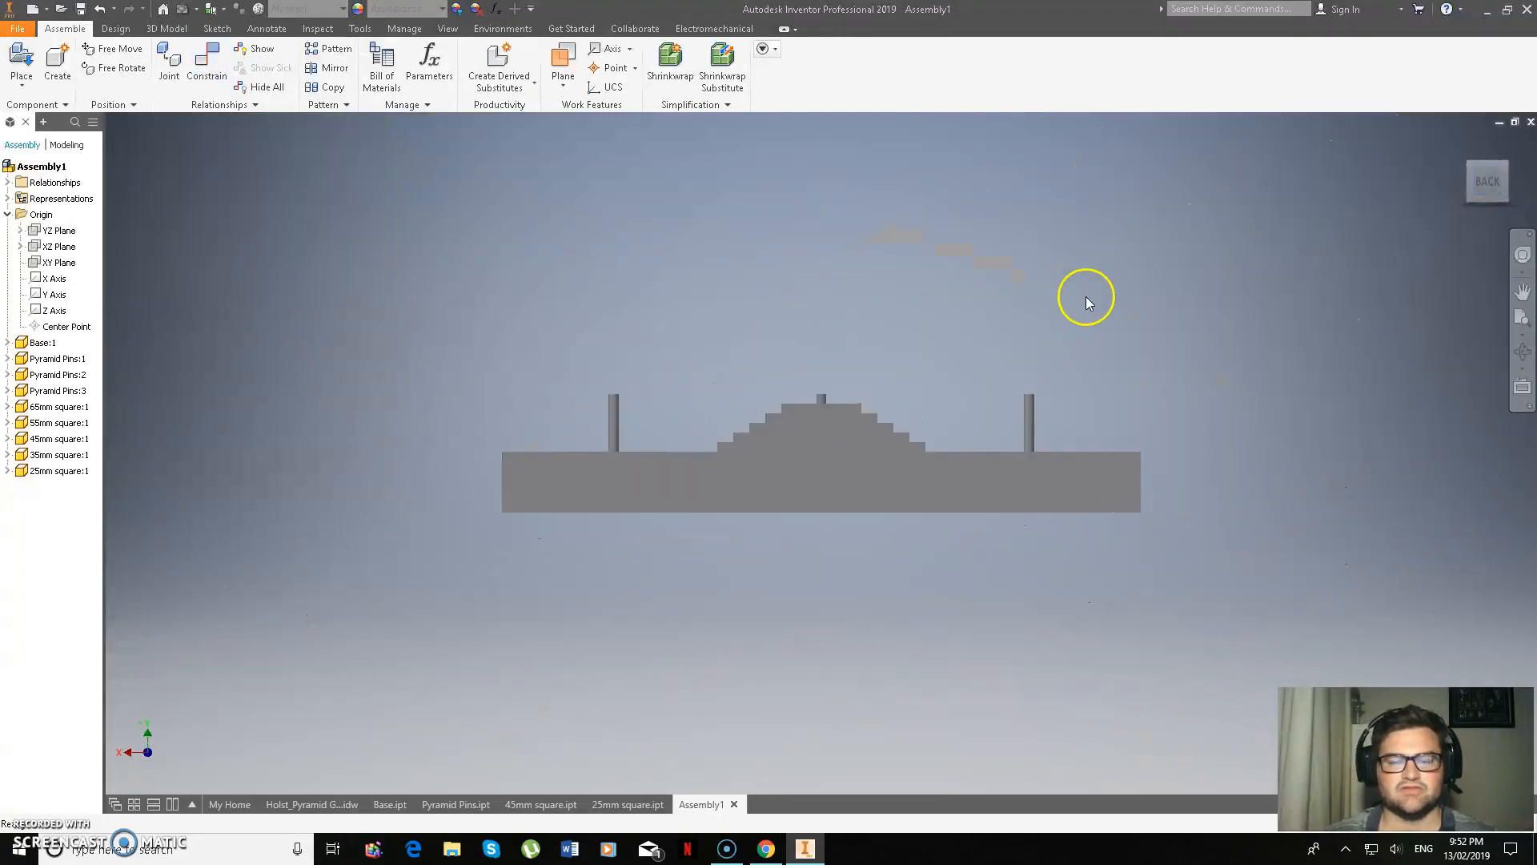
click(1517, 186)
click(1517, 186)
mouse_move(1486, 187)
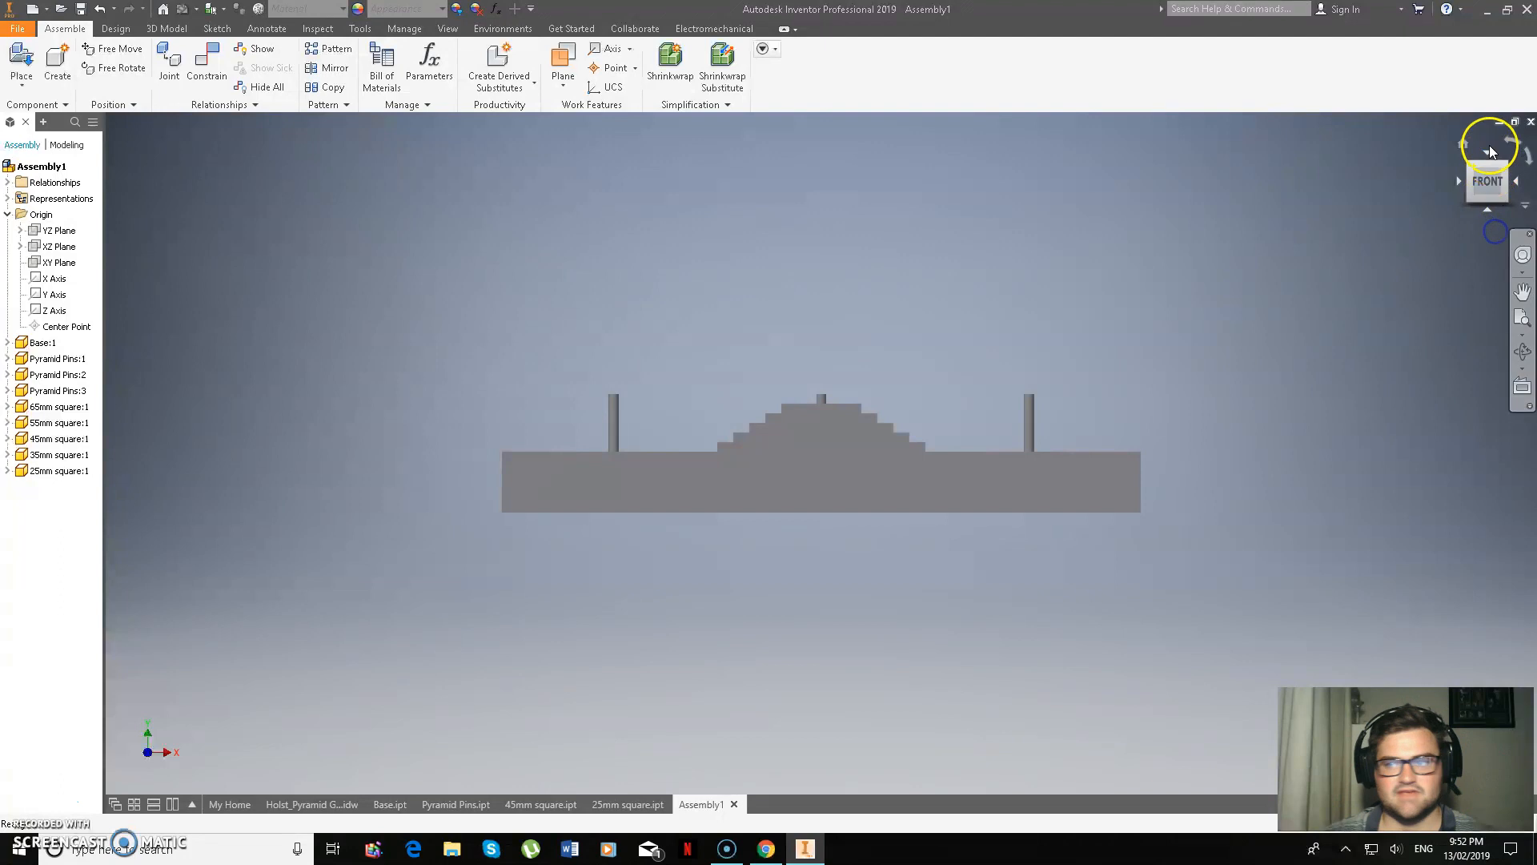
mouse_move(1488, 190)
mouse_down()
mouse_move(1498, 224)
mouse_move(1429, 181)
mouse_up()
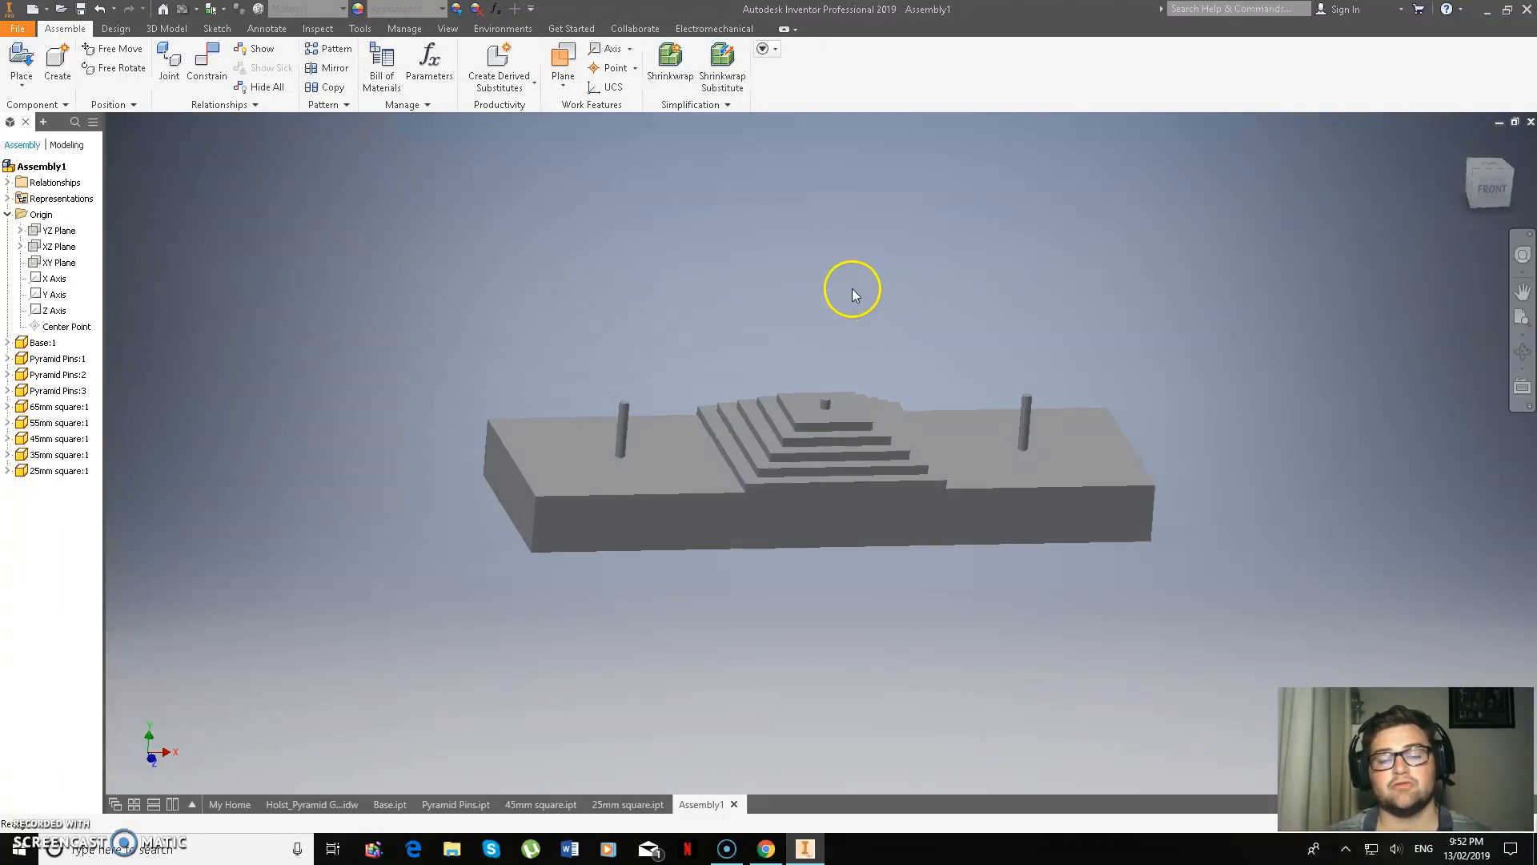